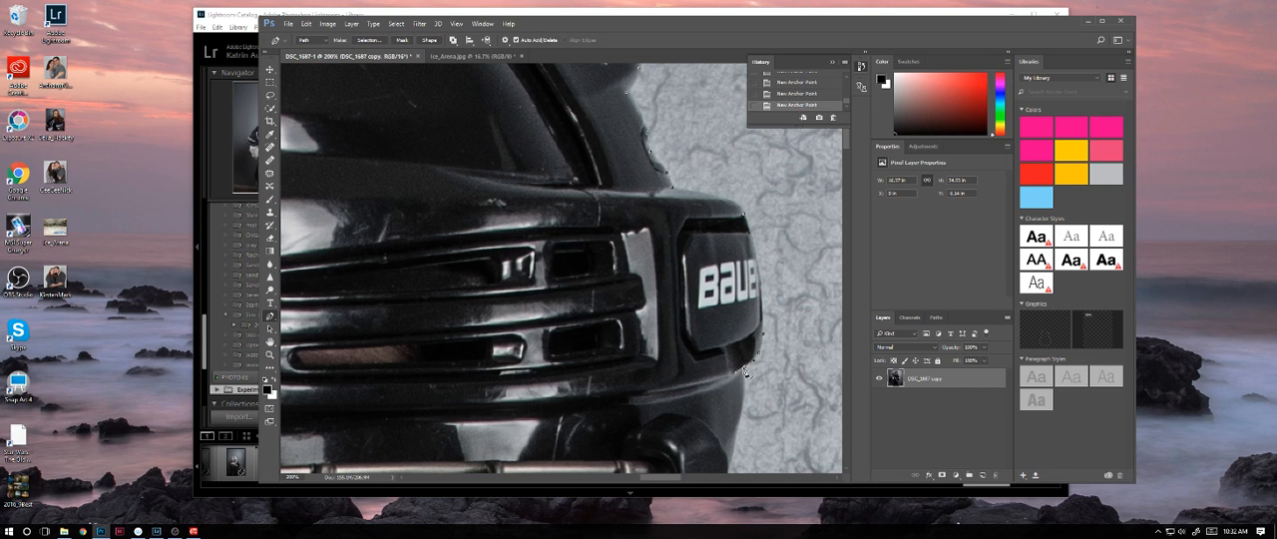
Step: Continue the Pen path down the helmet's outer edge, from below the BAUER logo past the ear guard to the cage
{"action": "left_click", "coordinate": [742, 423]}
{"action": "left_click_drag", "start_coordinate": [743, 425], "coordinate": [667, 183]}
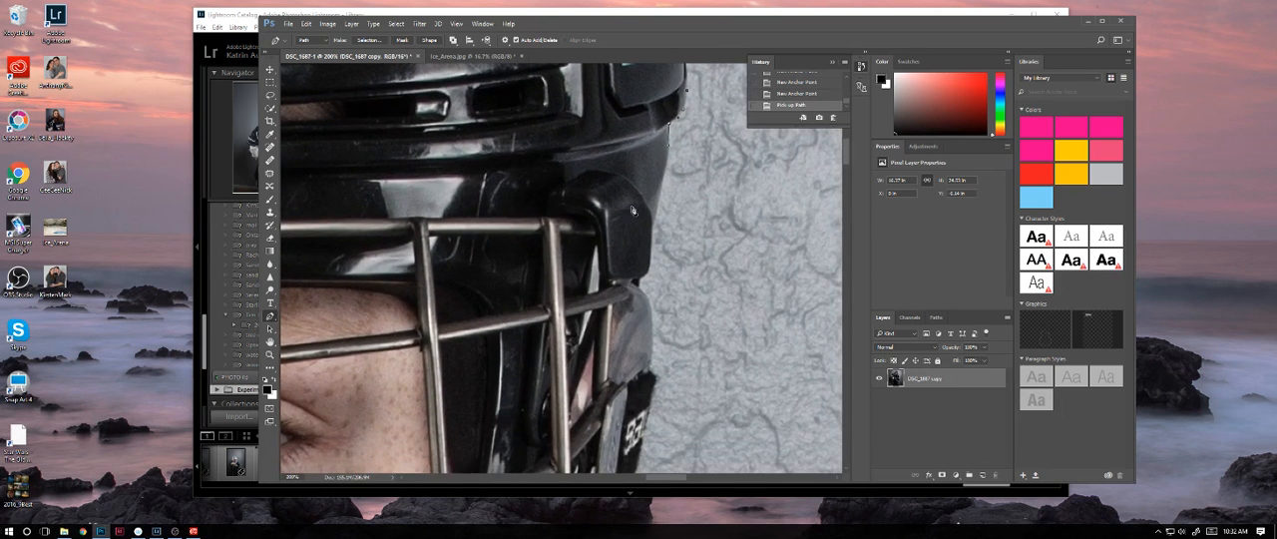
{"action": "left_click", "coordinate": [651, 262]}
{"action": "left_click_drag", "start_coordinate": [639, 283], "coordinate": [621, 285]}
{"action": "left_click", "coordinate": [639, 280], "text": "alt"}
{"action": "left_click", "coordinate": [640, 292]}
{"action": "left_click_drag", "start_coordinate": [655, 348], "coordinate": [655, 346]}
{"action": "left_click", "coordinate": [651, 368]}
{"action": "left_click_drag", "start_coordinate": [673, 384], "coordinate": [696, 213]}
{"action": "left_click_drag", "start_coordinate": [683, 267], "coordinate": [648, 182]}
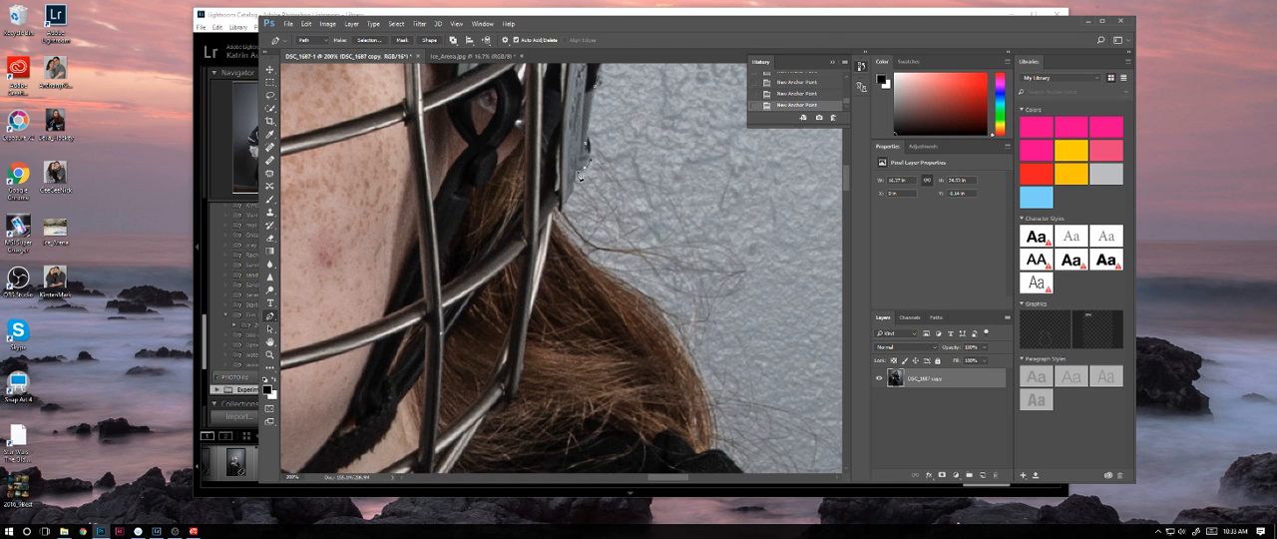
Step: Extend the path around the lower end of the helmet strap and along the outer curve of the brown hair
{"action": "left_click_drag", "start_coordinate": [570, 196], "coordinate": [566, 207]}
{"action": "left_click_drag", "start_coordinate": [567, 241], "coordinate": [581, 255]}
{"action": "left_click_drag", "start_coordinate": [621, 282], "coordinate": [634, 289]}
{"action": "left_click_drag", "start_coordinate": [678, 339], "coordinate": [693, 367]}
{"action": "left_click_drag", "start_coordinate": [713, 436], "coordinate": [591, 212]}
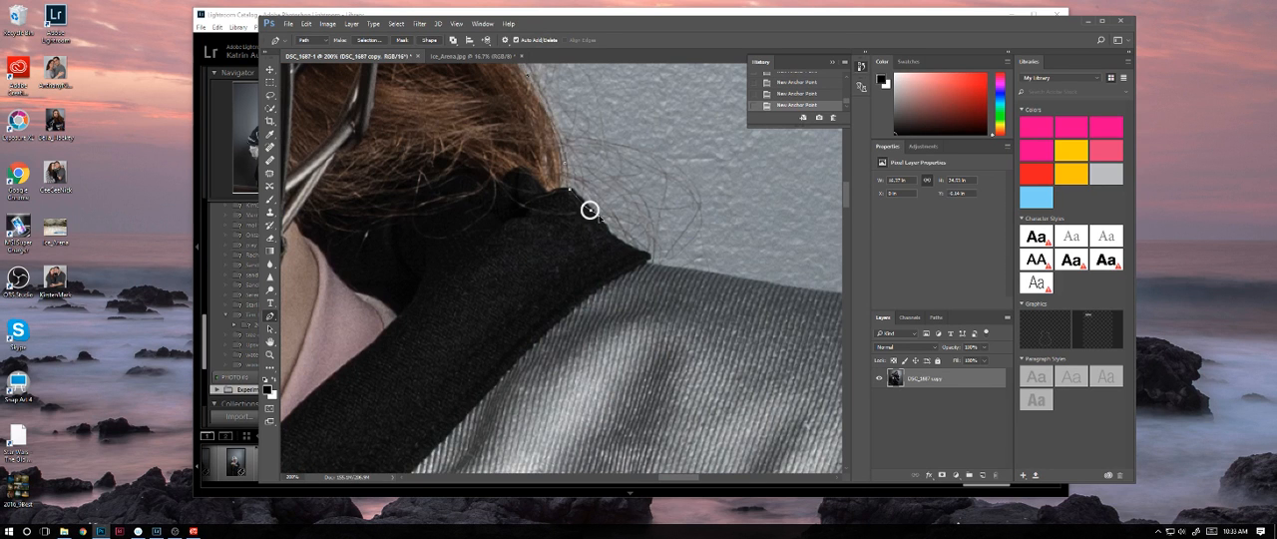
Step: Trace the black collar's edge to its pointed tip on the shoulder, undoing the misplaced anchor and resetting the corner
{"action": "left_click", "coordinate": [610, 239]}
{"action": "left_click", "coordinate": [651, 264]}
{"action": "left_click", "coordinate": [629, 264]}
{"action": "key", "text": "ctrl+z"}
{"action": "left_click_drag", "start_coordinate": [645, 263], "coordinate": [648, 268]}
{"action": "left_click", "coordinate": [647, 263], "text": "alt"}
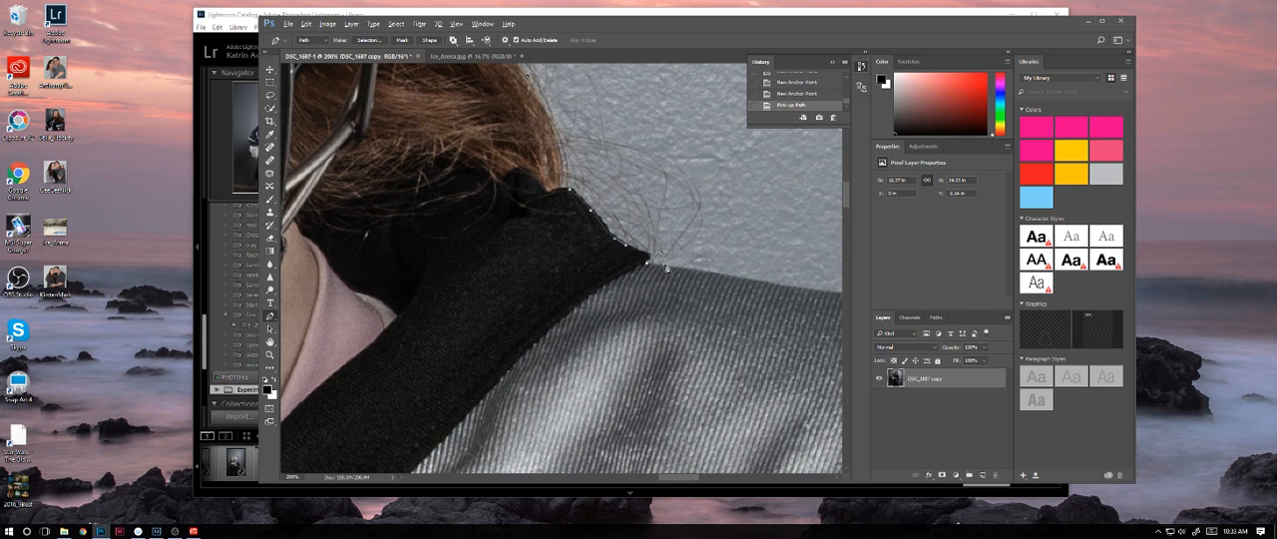
Step: Trace the top of the grey jersey shoulder and its curve down onto the outer sleeve with smooth anchors
{"action": "left_click", "coordinate": [804, 291]}
{"action": "left_click_drag", "start_coordinate": [818, 300], "coordinate": [638, 292]}
{"action": "mouse_move", "coordinate": [749, 409]}
{"action": "left_mouse_down"}
{"action": "mouse_move", "coordinate": [702, 289]}
{"action": "mouse_move", "coordinate": [765, 407]}
{"action": "left_mouse_up"}
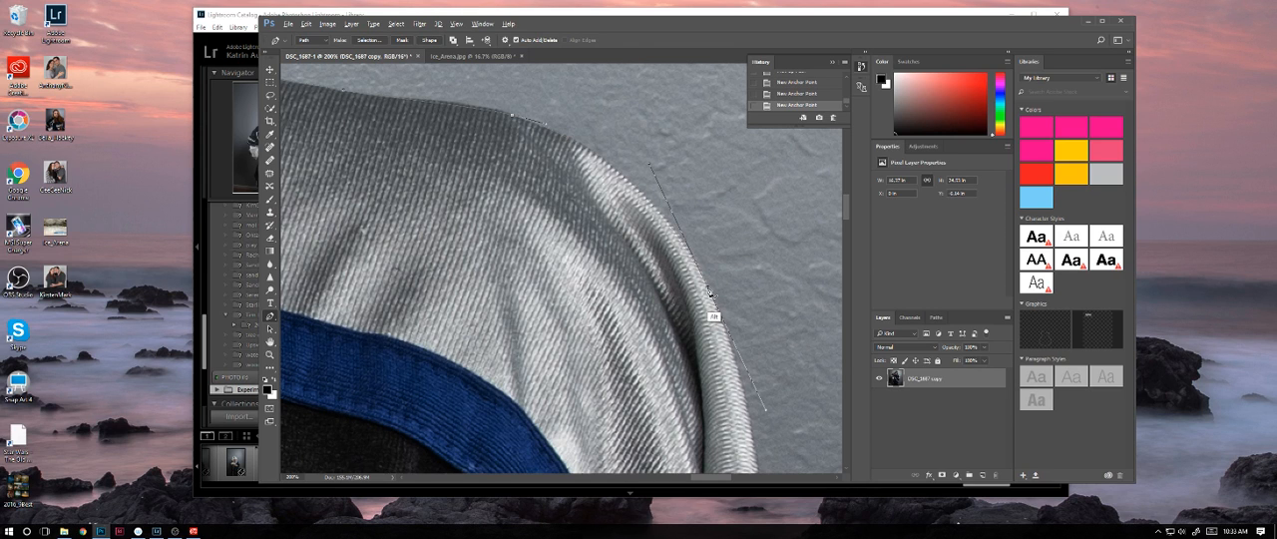
{"action": "left_click_drag", "start_coordinate": [709, 290], "coordinate": [726, 334]}
{"action": "left_click_drag", "start_coordinate": [754, 433], "coordinate": [691, 213]}
Step: Continue the path down the outer sleeve to the fabric fold, adjusting the curve handles to follow the edge
{"action": "left_click_drag", "start_coordinate": [706, 341], "coordinate": [709, 430]}
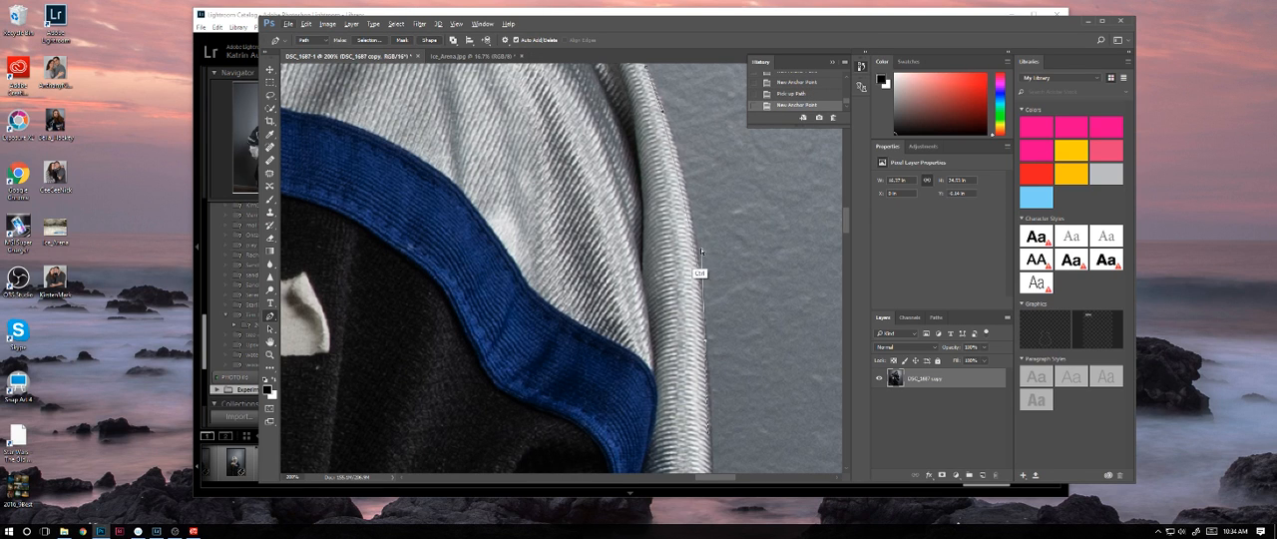
{"action": "left_click_drag", "start_coordinate": [701, 251], "coordinate": [691, 154]}
{"action": "left_click_drag", "start_coordinate": [753, 381], "coordinate": [733, 170]}
{"action": "mouse_move", "coordinate": [680, 409]}
{"action": "left_mouse_down"}
{"action": "mouse_move", "coordinate": [665, 261]}
{"action": "mouse_move", "coordinate": [638, 330]}
{"action": "left_mouse_up"}
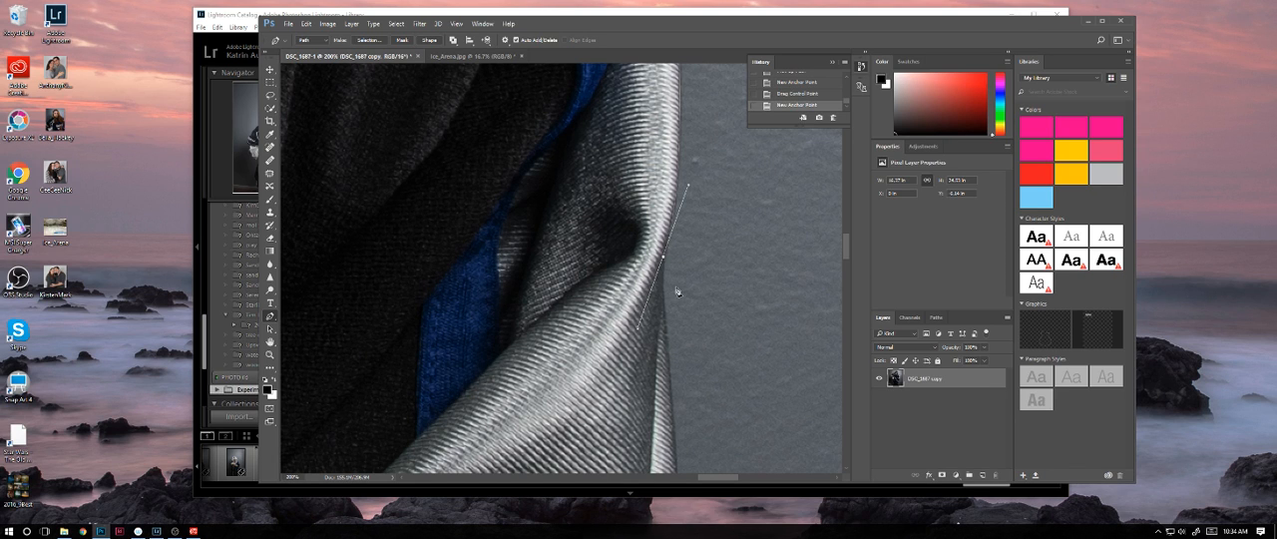
{"action": "left_click", "coordinate": [663, 260]}
{"action": "left_click", "coordinate": [663, 309]}
Step: Trace the outer sleeve edge beside the number 1 down to where the blue trim begins
{"action": "scroll", "coordinate": [688, 290], "scroll_direction": "down", "scroll_amount": 5}
{"action": "scroll", "coordinate": [676, 298], "scroll_direction": "down", "scroll_amount": 1}
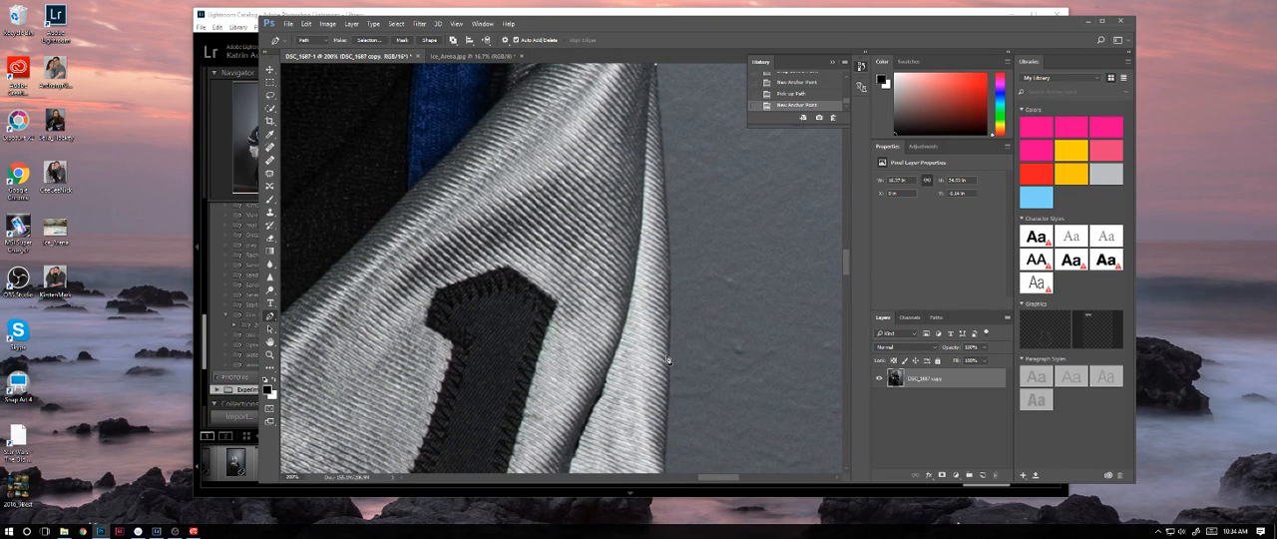
{"action": "left_click_drag", "start_coordinate": [668, 360], "coordinate": [667, 364]}
{"action": "left_click_drag", "start_coordinate": [671, 262], "coordinate": [674, 241]}
{"action": "left_click_drag", "start_coordinate": [724, 412], "coordinate": [712, 235]}
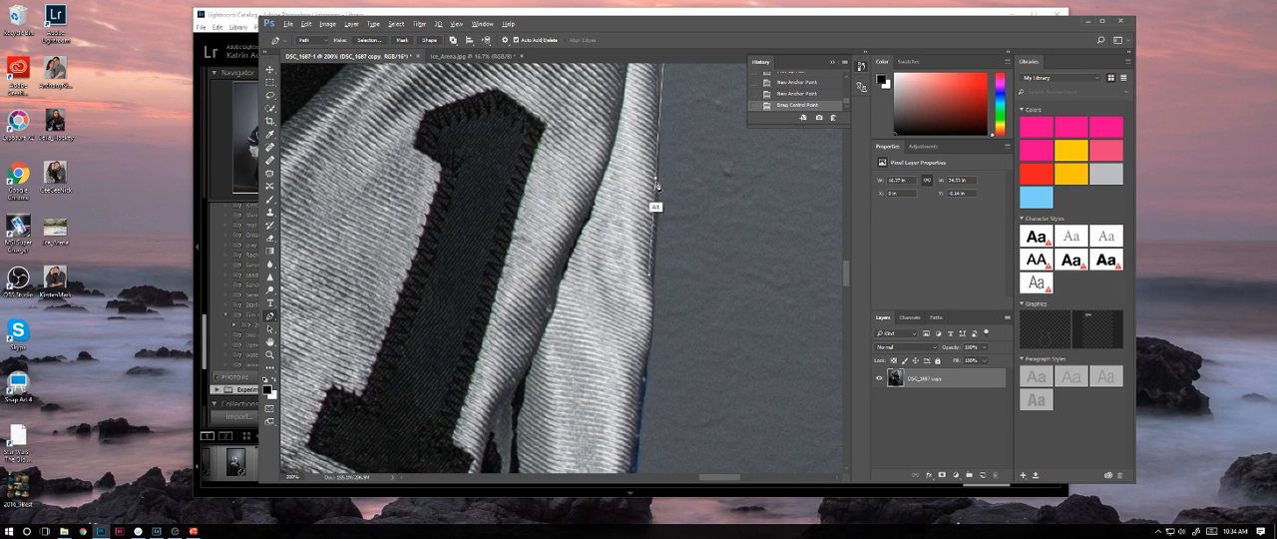
{"action": "left_click_drag", "start_coordinate": [655, 179], "coordinate": [655, 230]}
{"action": "left_click_drag", "start_coordinate": [650, 341], "coordinate": [638, 408]}
Step: Extend the path along the outer edge of the blue trim around the bottom of the sleeve fold
{"action": "scroll", "coordinate": [641, 299], "scroll_direction": "down", "scroll_amount": 5}
{"action": "scroll", "coordinate": [638, 408], "scroll_direction": "down", "scroll_amount": 3}
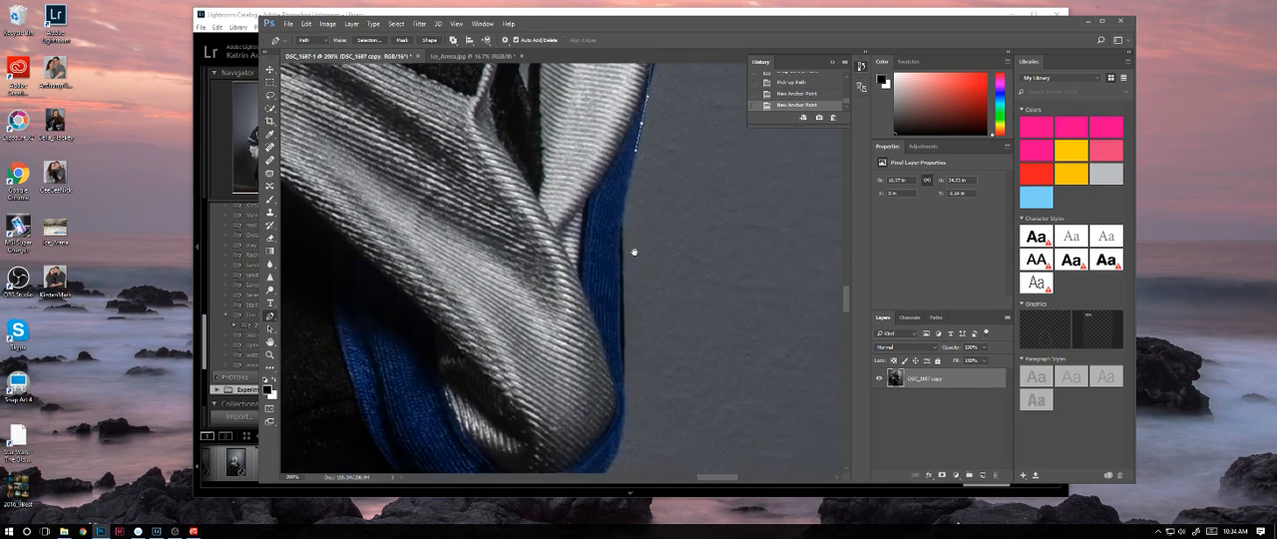
{"action": "scroll", "coordinate": [634, 251], "scroll_direction": "down", "scroll_amount": 2}
{"action": "left_click_drag", "start_coordinate": [621, 237], "coordinate": [621, 306]}
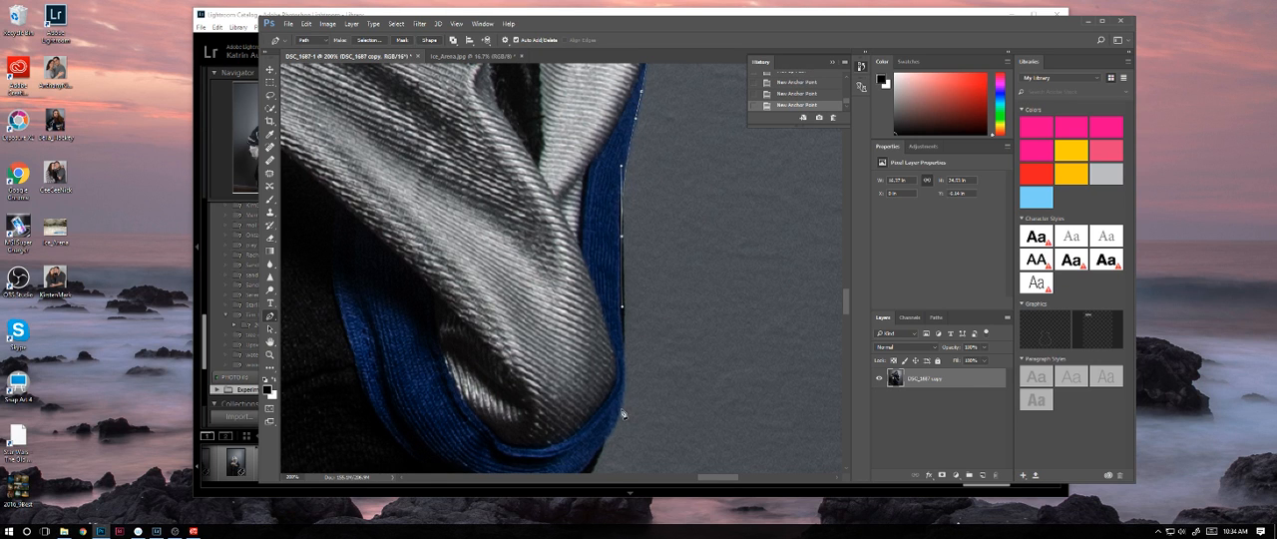
{"action": "left_click_drag", "start_coordinate": [620, 409], "coordinate": [684, 228]}
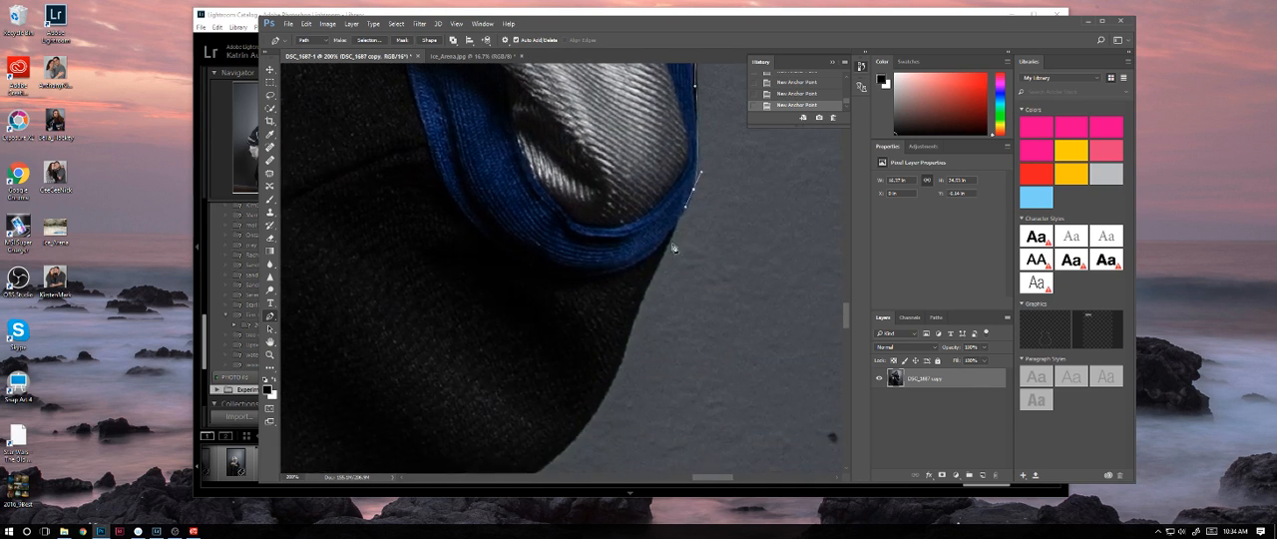
Step: Trace the curved underside of the black fabric below the blue trim to where it meets the jersey's side
{"action": "left_click_drag", "start_coordinate": [653, 279], "coordinate": [638, 308]}
{"action": "left_click_drag", "start_coordinate": [643, 404], "coordinate": [689, 264]}
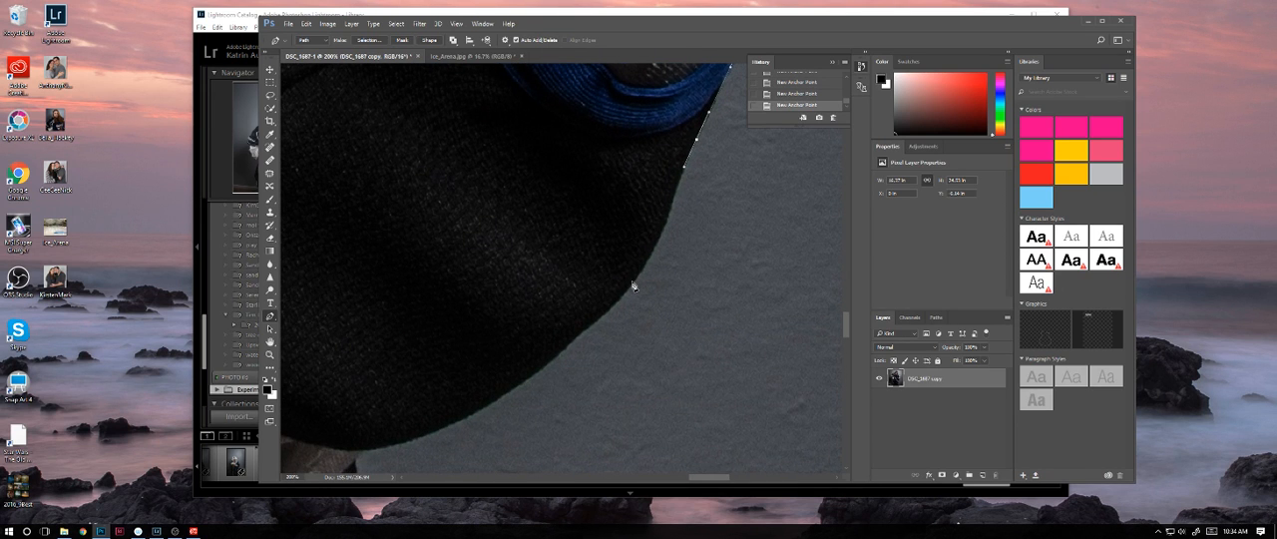
{"action": "left_click_drag", "start_coordinate": [586, 384], "coordinate": [731, 325]}
{"action": "left_click", "coordinate": [735, 253]}
{"action": "left_click", "coordinate": [710, 275]}
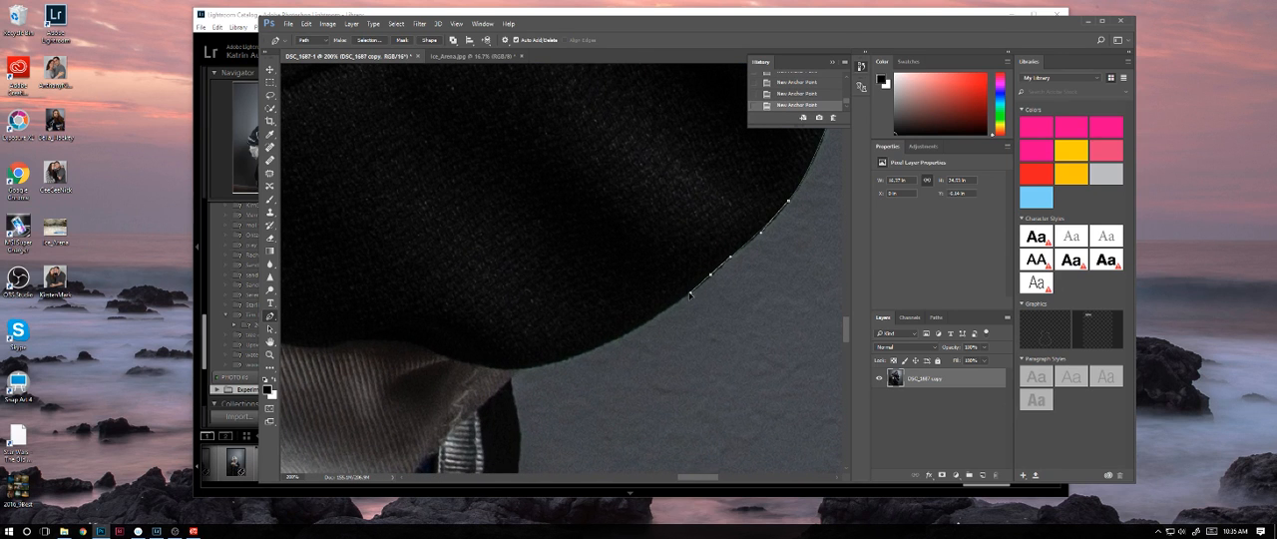
{"action": "left_click", "coordinate": [685, 296]}
{"action": "left_click_drag", "start_coordinate": [512, 376], "coordinate": [439, 378]}
Step: Turn the path sharply at the junction and follow the jersey's black side panel downward beside the ribbed stripe
{"action": "left_click_drag", "start_coordinate": [555, 393], "coordinate": [646, 245]}
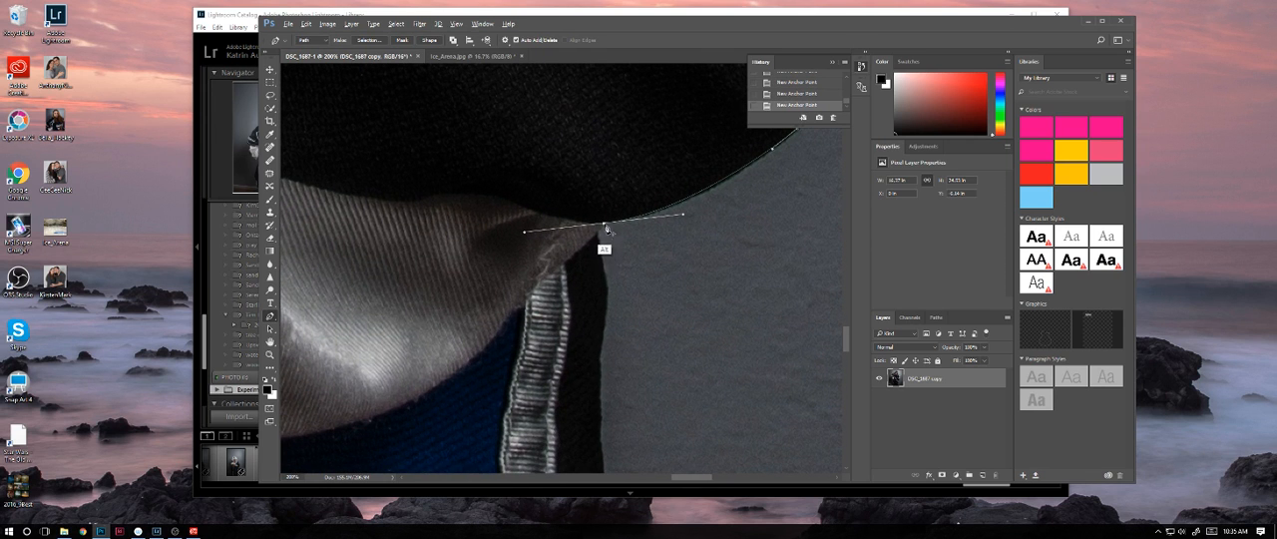
{"action": "left_click", "coordinate": [603, 223], "text": "alt"}
{"action": "left_click", "coordinate": [595, 231]}
{"action": "left_click_drag", "start_coordinate": [605, 289], "coordinate": [603, 307]}
{"action": "left_click_drag", "start_coordinate": [614, 429], "coordinate": [596, 350]}
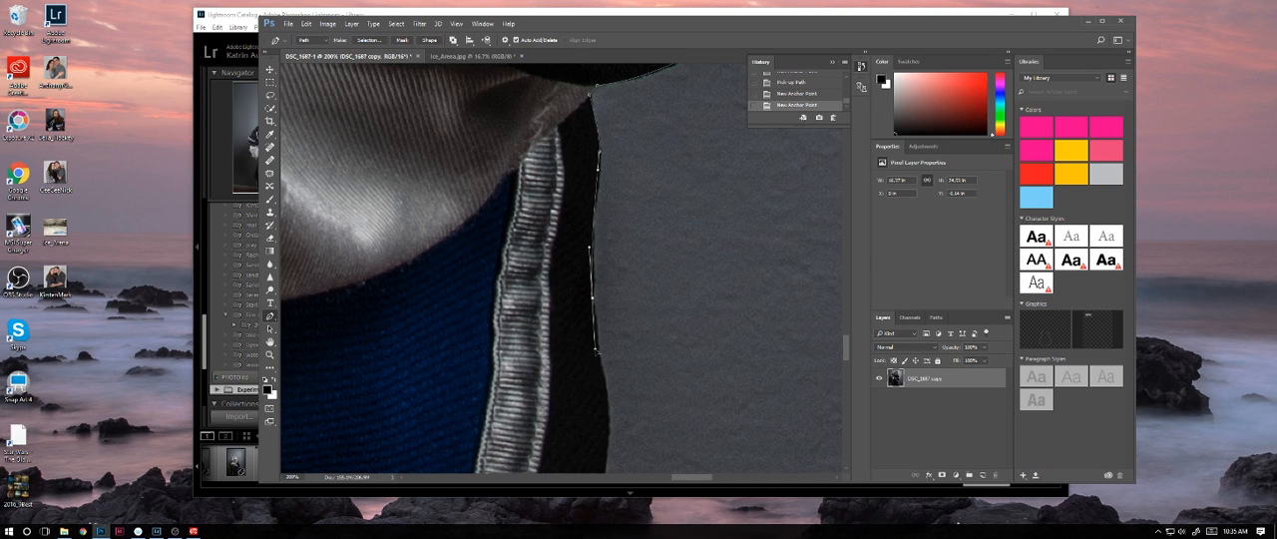
{"action": "left_click_drag", "start_coordinate": [606, 431], "coordinate": [620, 377]}
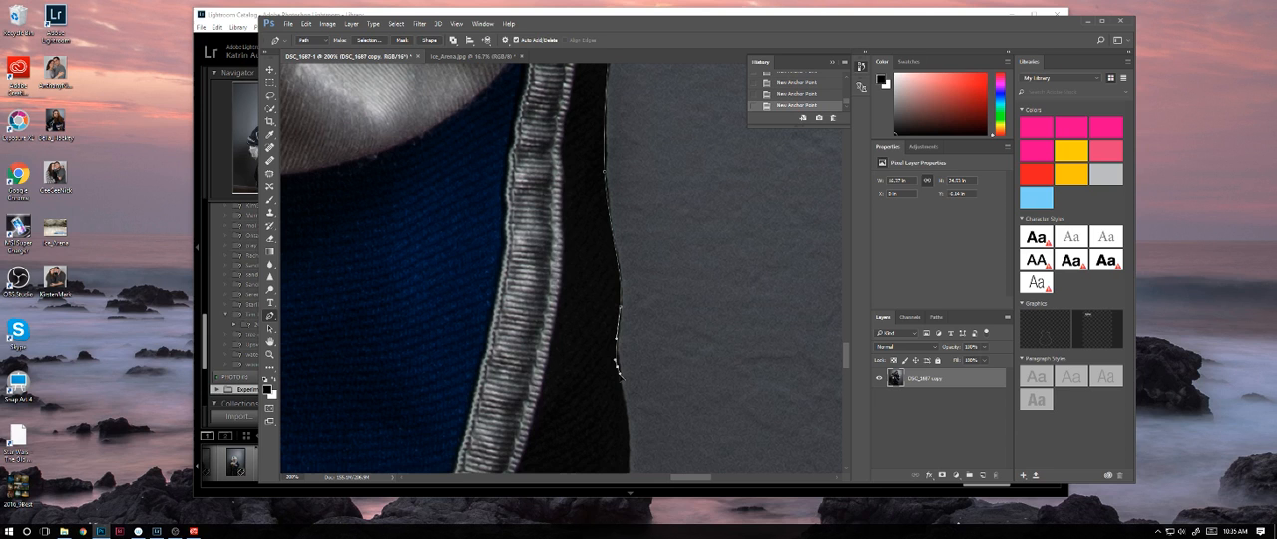
{"action": "scroll", "coordinate": [629, 250], "scroll_direction": "down", "scroll_amount": 3}
{"action": "left_click_drag", "start_coordinate": [627, 251], "coordinate": [625, 292]}
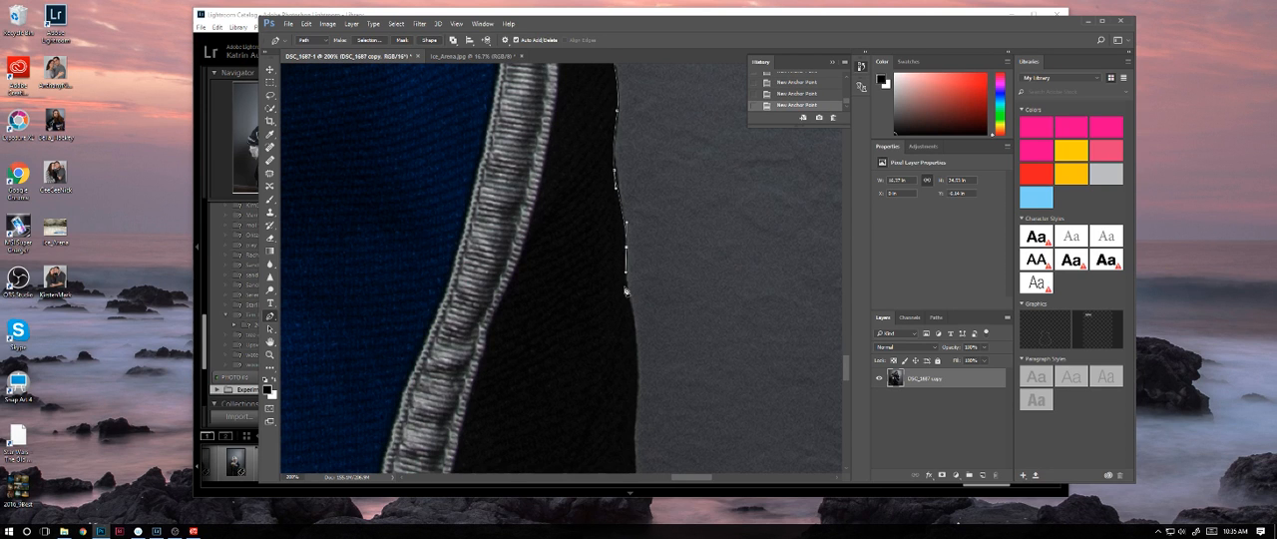
Step: Trace the rest of the black side panel around the jersey's hem to the top of the light pant strip
{"action": "scroll", "coordinate": [625, 291], "scroll_direction": "down", "scroll_amount": 3}
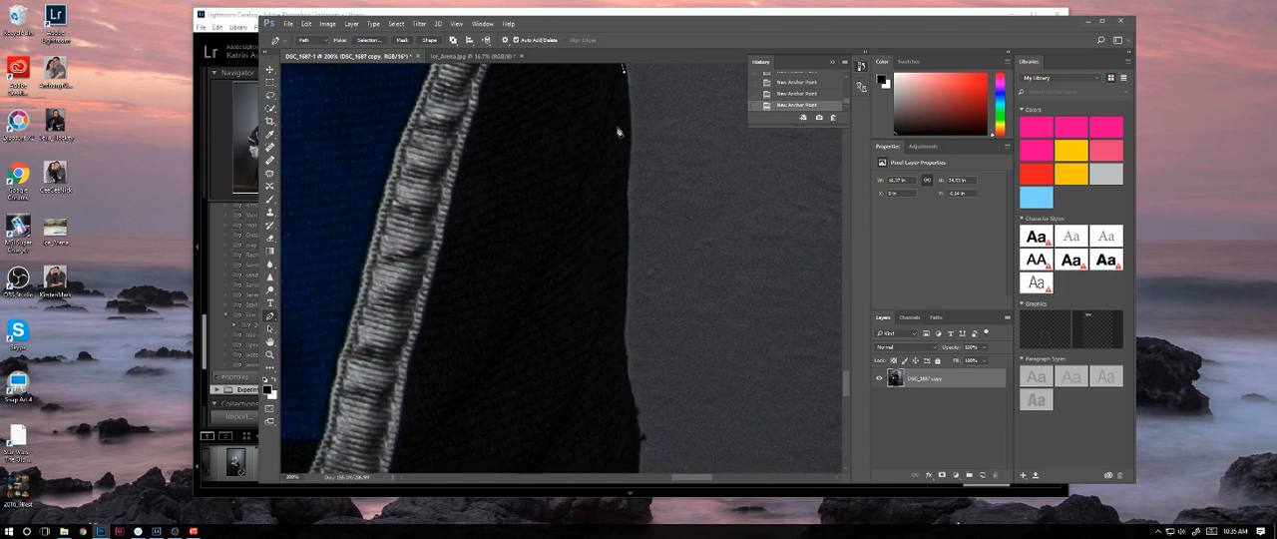
{"action": "left_click_drag", "start_coordinate": [630, 153], "coordinate": [627, 175]}
{"action": "left_click_drag", "start_coordinate": [625, 280], "coordinate": [623, 313]}
{"action": "left_click_drag", "start_coordinate": [628, 384], "coordinate": [670, 211]}
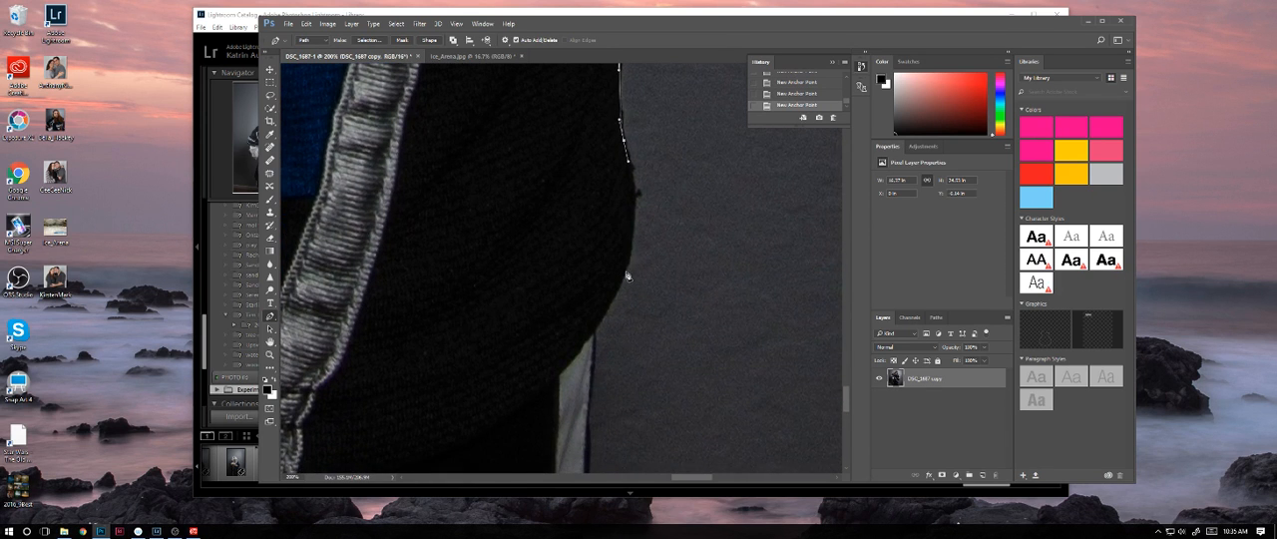
{"action": "left_click_drag", "start_coordinate": [626, 272], "coordinate": [608, 310]}
{"action": "left_click", "coordinate": [593, 335]}
{"action": "left_click_drag", "start_coordinate": [639, 386], "coordinate": [674, 217]}
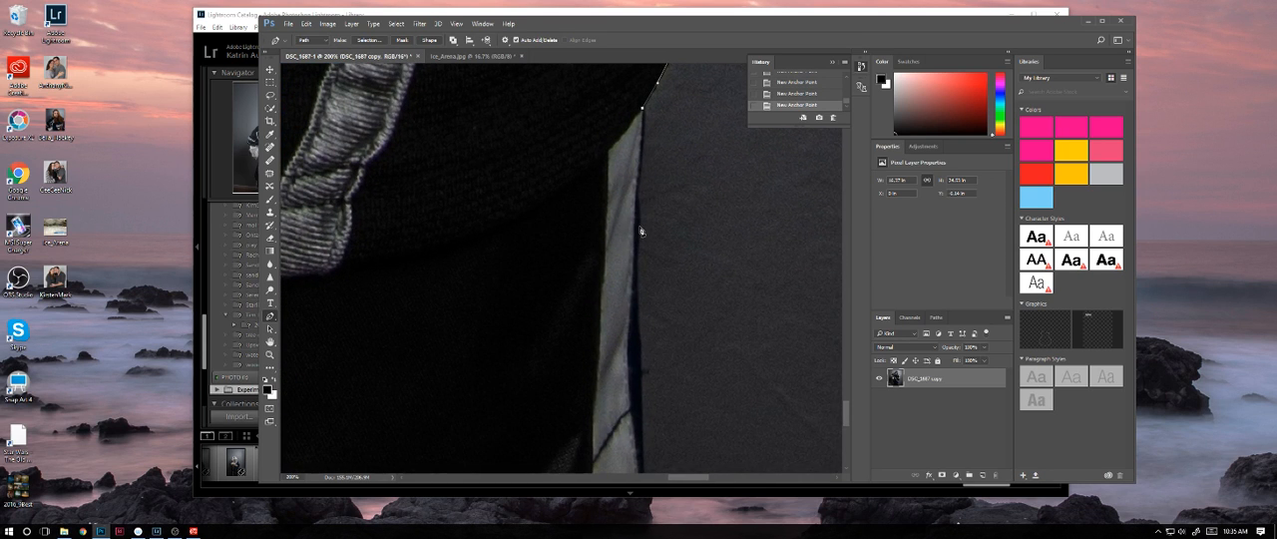
Step: Trace the outer edge of the light strip on the pants, repositioning anchors to keep the path tight
{"action": "left_click_drag", "start_coordinate": [641, 229], "coordinate": [641, 272]}
{"action": "left_click_drag", "start_coordinate": [641, 228], "coordinate": [639, 247]}
{"action": "left_click_drag", "start_coordinate": [642, 312], "coordinate": [642, 334]}
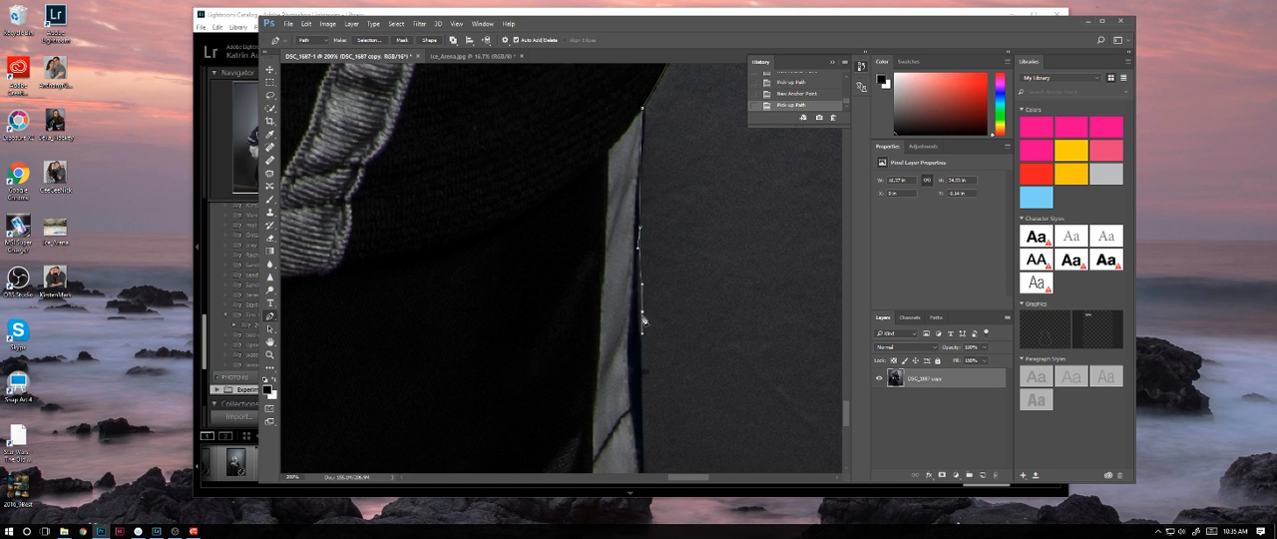
{"action": "left_click_drag", "start_coordinate": [642, 313], "coordinate": [642, 332]}
{"action": "left_click_drag", "start_coordinate": [675, 418], "coordinate": [619, 293]}
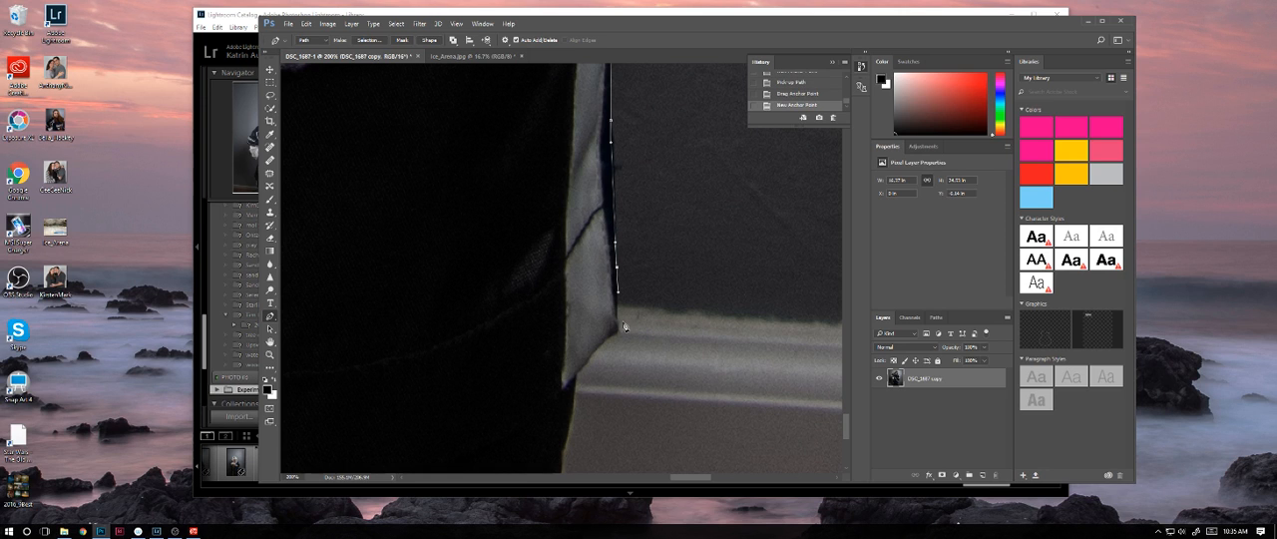
Step: Carry the path around the light strip's lower corner and down the black pant leg past the image's bottom edge
{"action": "left_click", "coordinate": [619, 329]}
{"action": "left_click_drag", "start_coordinate": [618, 330], "coordinate": [580, 369]}
{"action": "left_click_drag", "start_coordinate": [575, 432], "coordinate": [621, 262]}
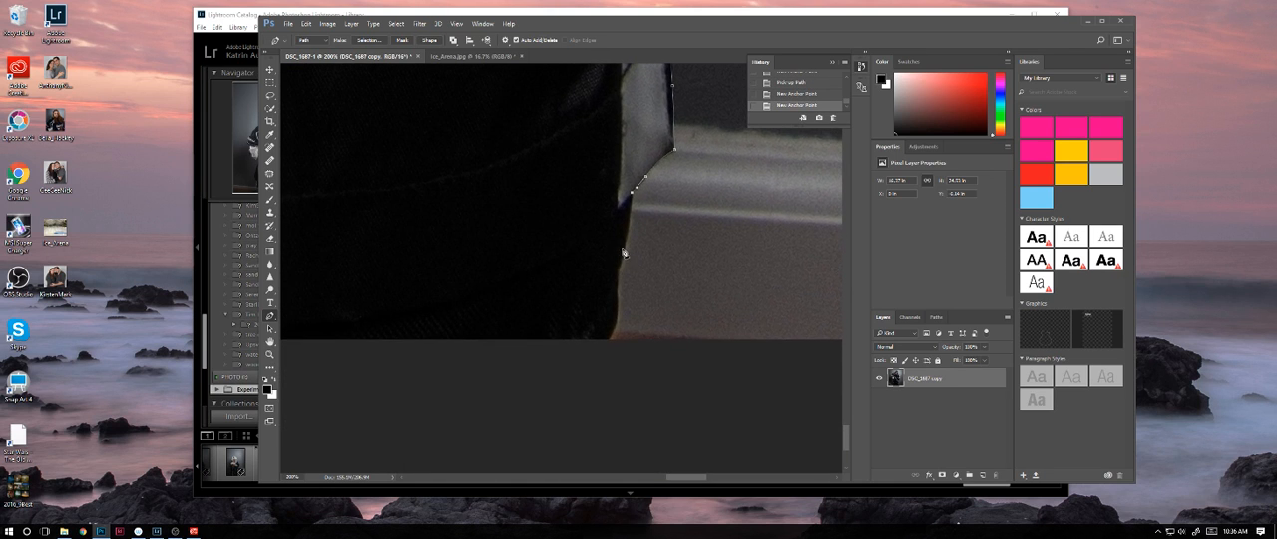
{"action": "left_click", "coordinate": [615, 262]}
{"action": "left_click", "coordinate": [616, 281]}
{"action": "left_click", "coordinate": [614, 303]}
{"action": "left_click", "coordinate": [613, 342]}
{"action": "left_click_drag", "start_coordinate": [605, 344], "coordinate": [589, 357]}
{"action": "left_click", "coordinate": [603, 346]}
Step: Run the path along the image's bottom edge to the gap between the legs and up the gap's right side
{"action": "scroll", "coordinate": [602, 348], "scroll_direction": "left", "scroll_amount": 5}
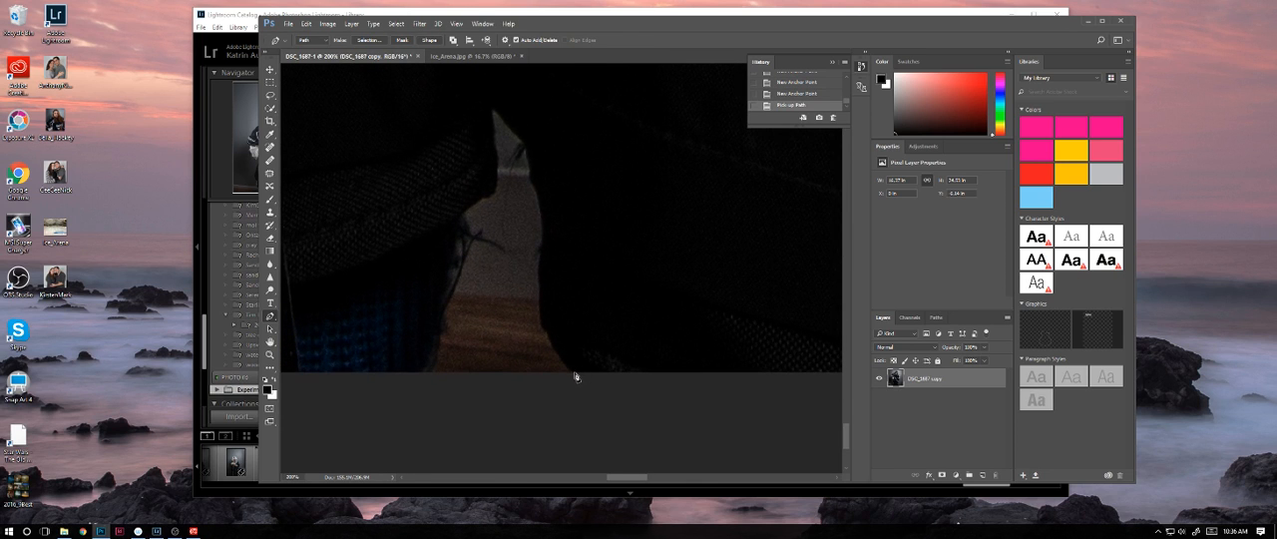
{"action": "left_click", "coordinate": [575, 372]}
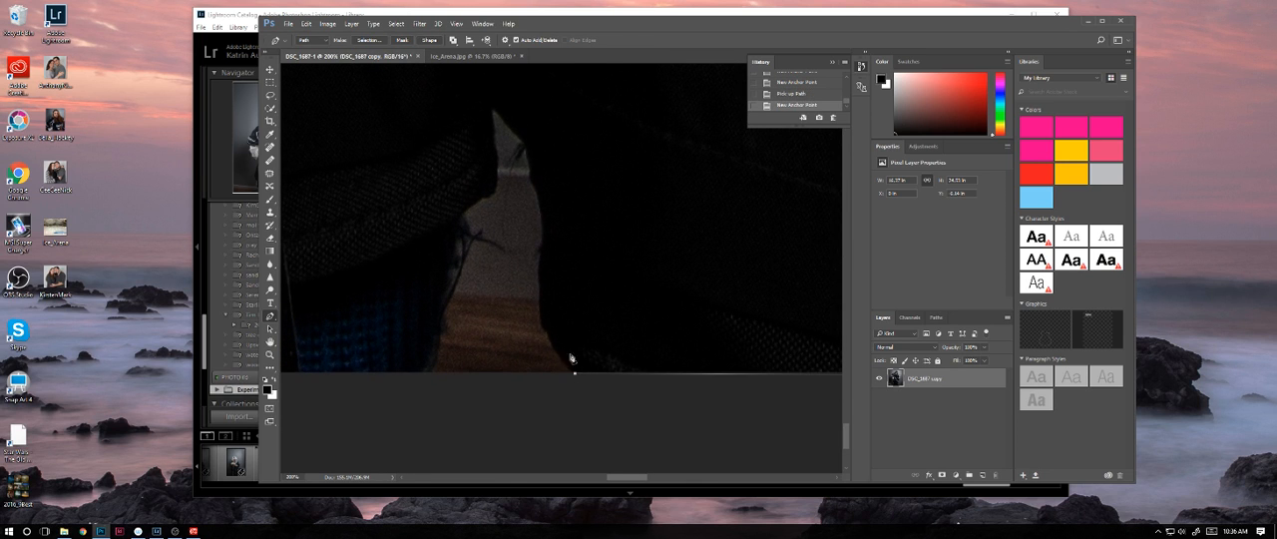
{"action": "left_click", "coordinate": [540, 305]}
{"action": "left_click_drag", "start_coordinate": [541, 199], "coordinate": [535, 172]}
{"action": "left_click", "coordinate": [525, 140]}
Step: Trace over the gap's peak and down its left side, and close the path at the starting anchor on the bottom edge
{"action": "left_click_drag", "start_coordinate": [491, 107], "coordinate": [493, 196]}
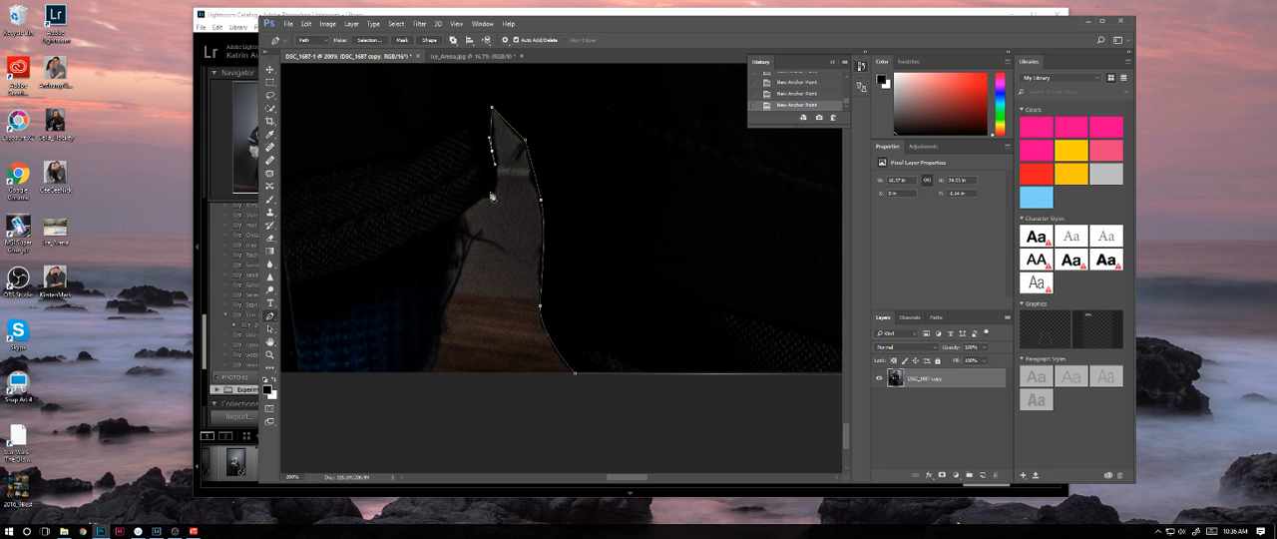
{"action": "left_click", "coordinate": [460, 213]}
{"action": "left_click_drag", "start_coordinate": [436, 314], "coordinate": [346, 344]}
{"action": "left_click", "coordinate": [425, 373]}
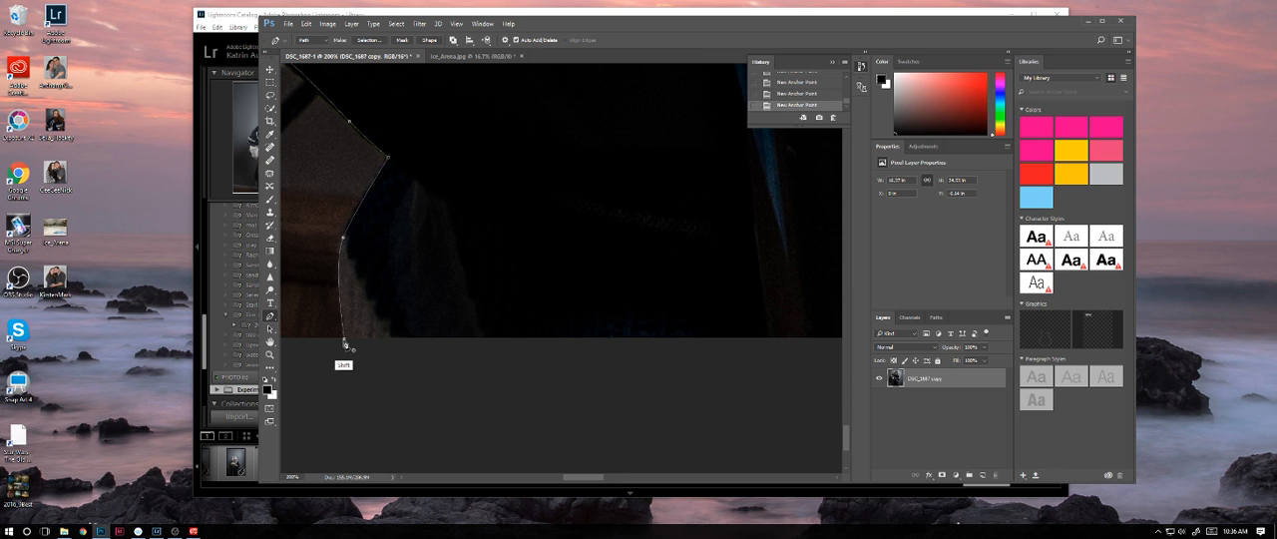
{"action": "left_click", "coordinate": [345, 345], "text": "shift"}
Step: Load the closed work path around the hockey player as a selection
{"action": "key", "text": "ctrl+0"}
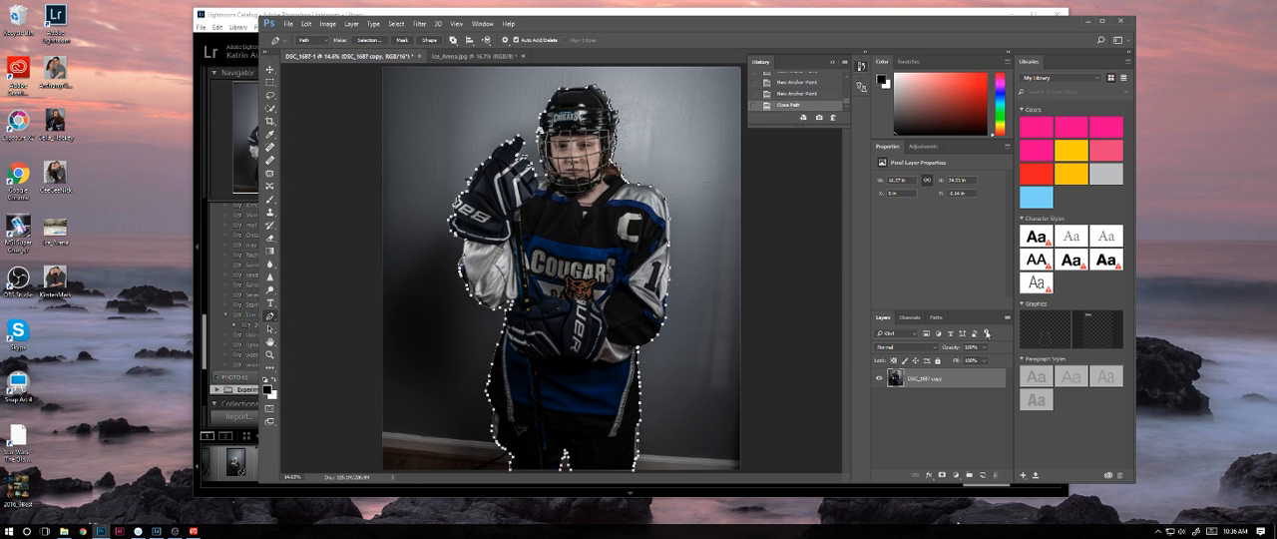
{"action": "left_click", "coordinate": [936, 318]}
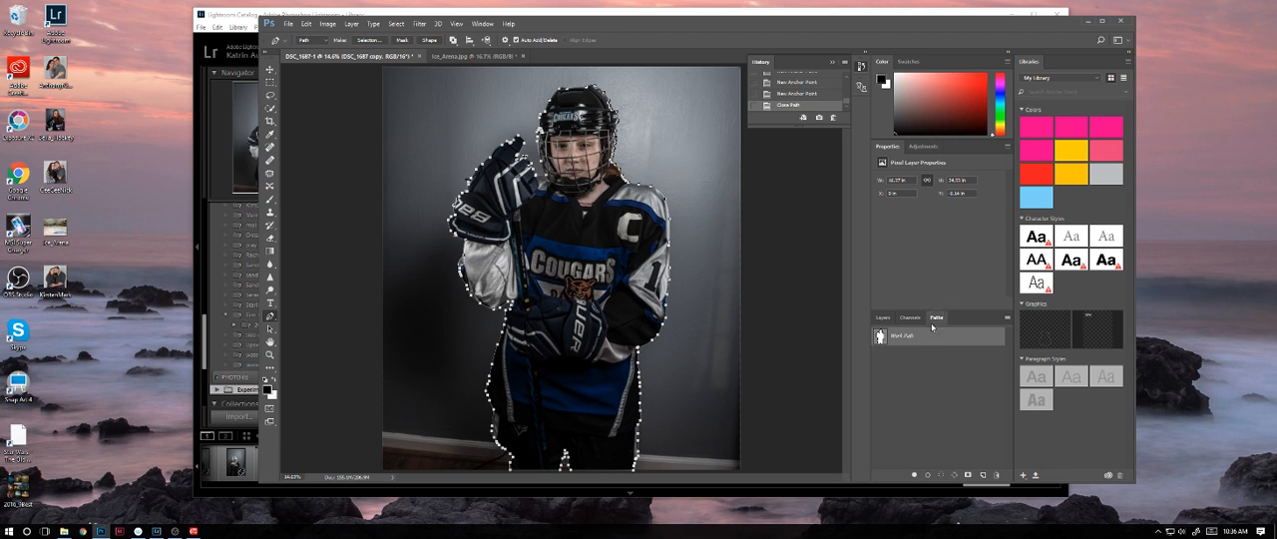
{"action": "left_click", "coordinate": [934, 474]}
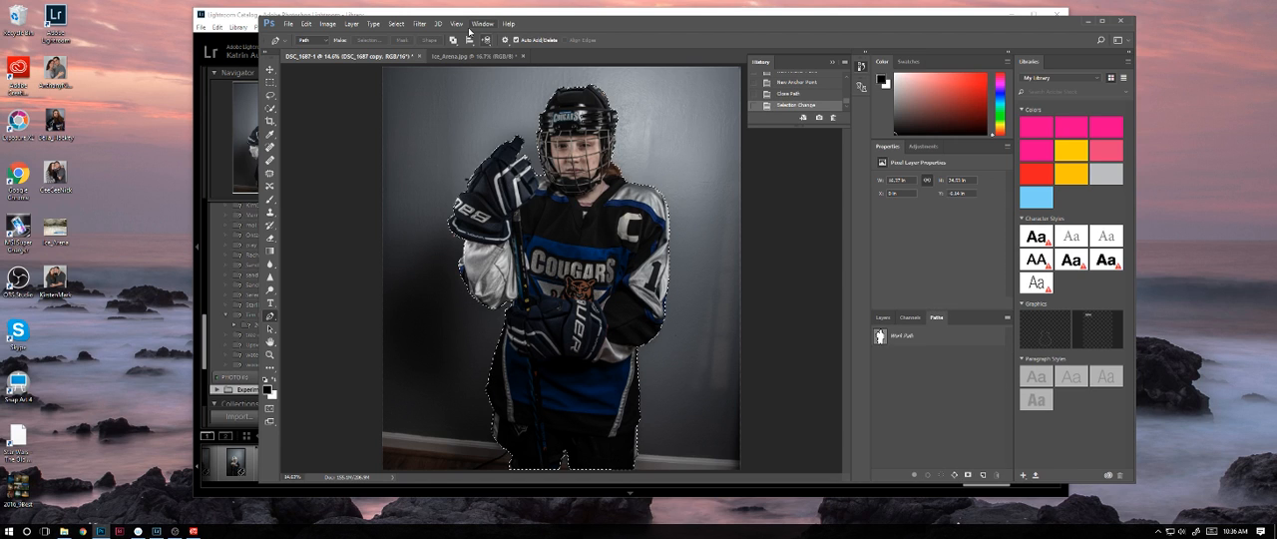
Step: Feather the player selection with a radius of 2 pixels
{"action": "left_click", "coordinate": [396, 23]}
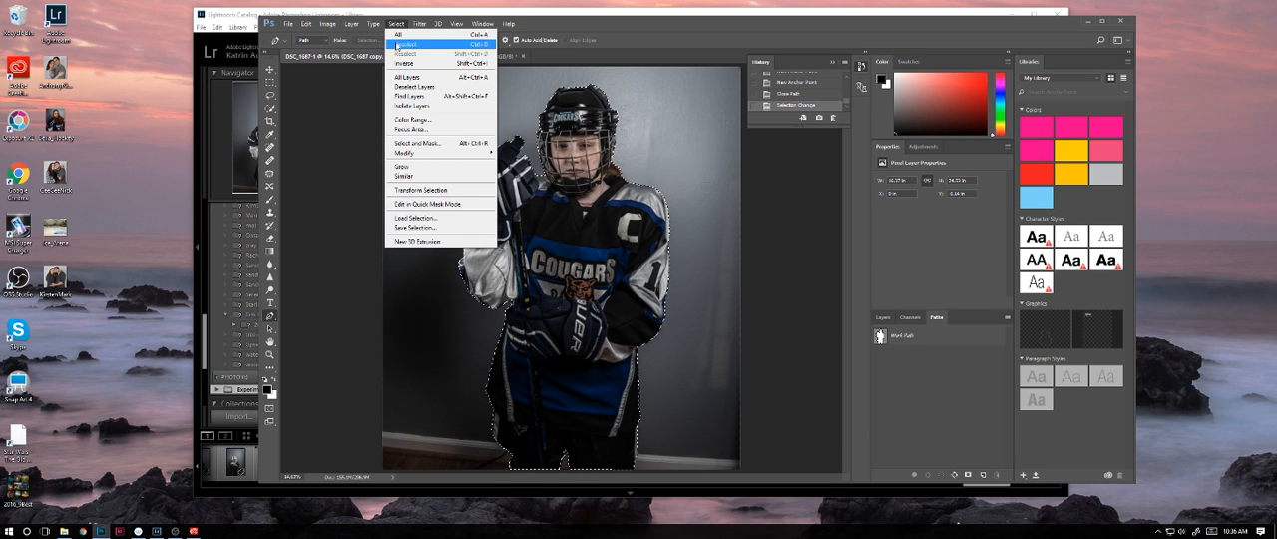
{"action": "mouse_move", "coordinate": [415, 24]}
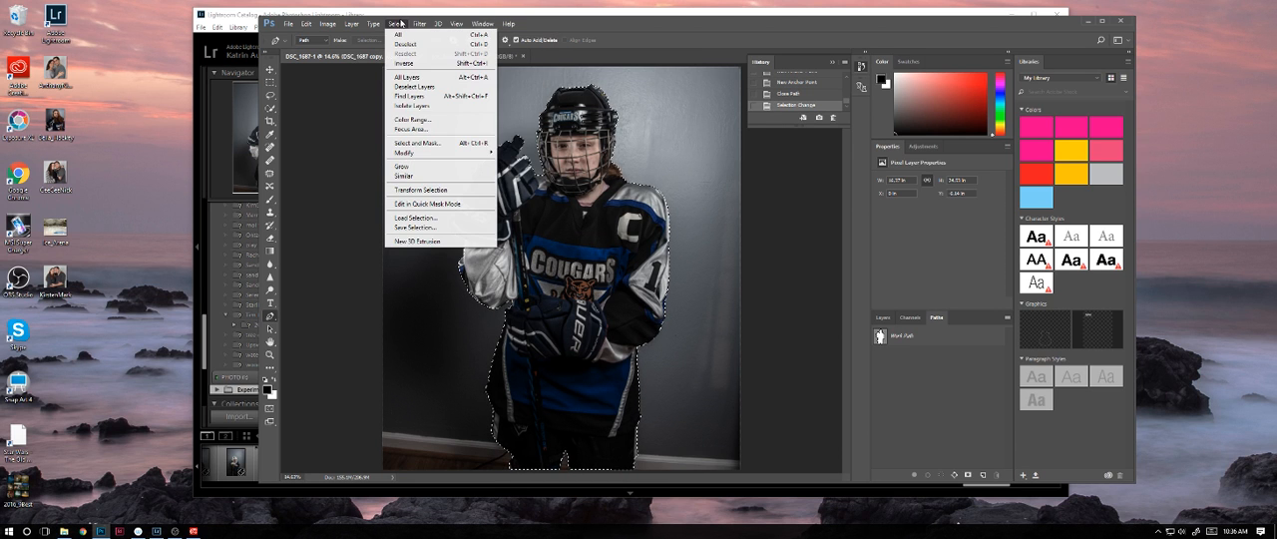
{"action": "mouse_move", "coordinate": [438, 152]}
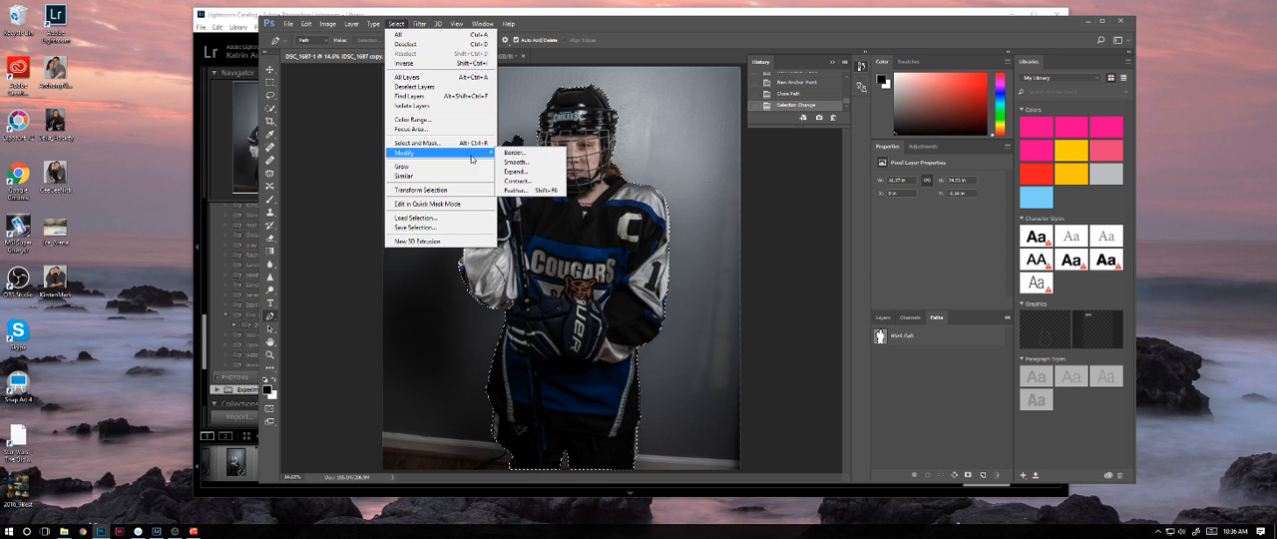
{"action": "left_click", "coordinate": [516, 189]}
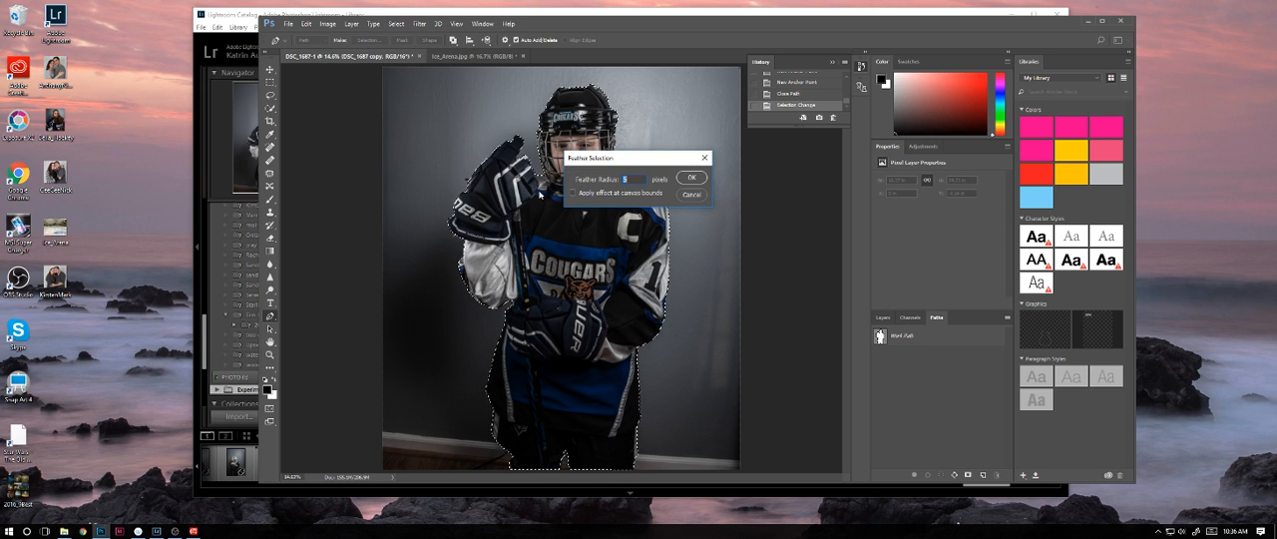
{"action": "type", "text": "2"}
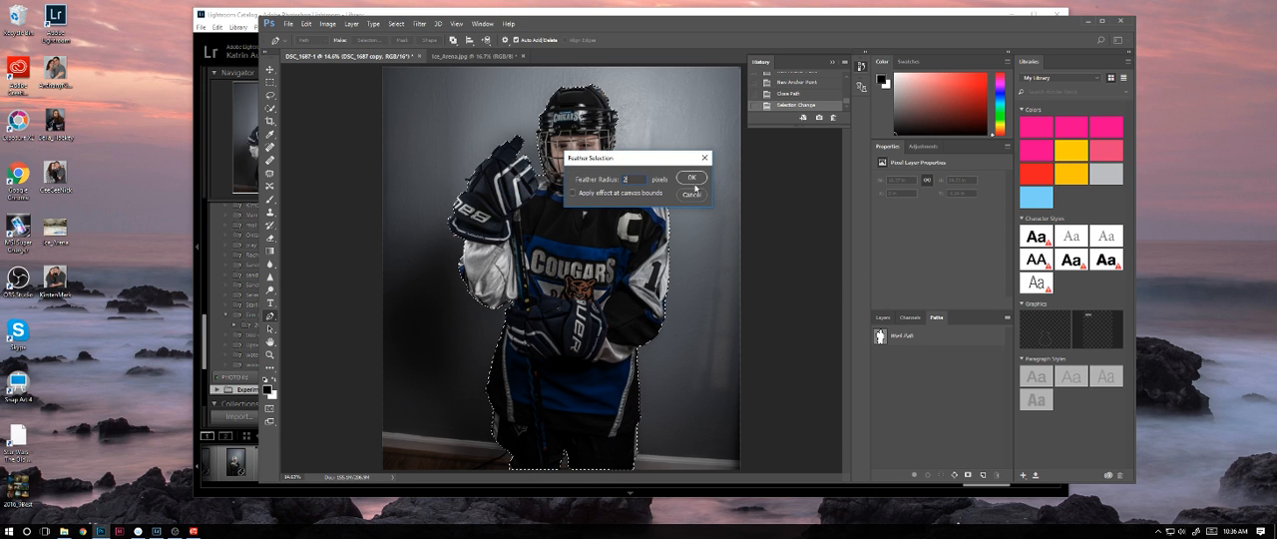
{"action": "left_click", "coordinate": [692, 181]}
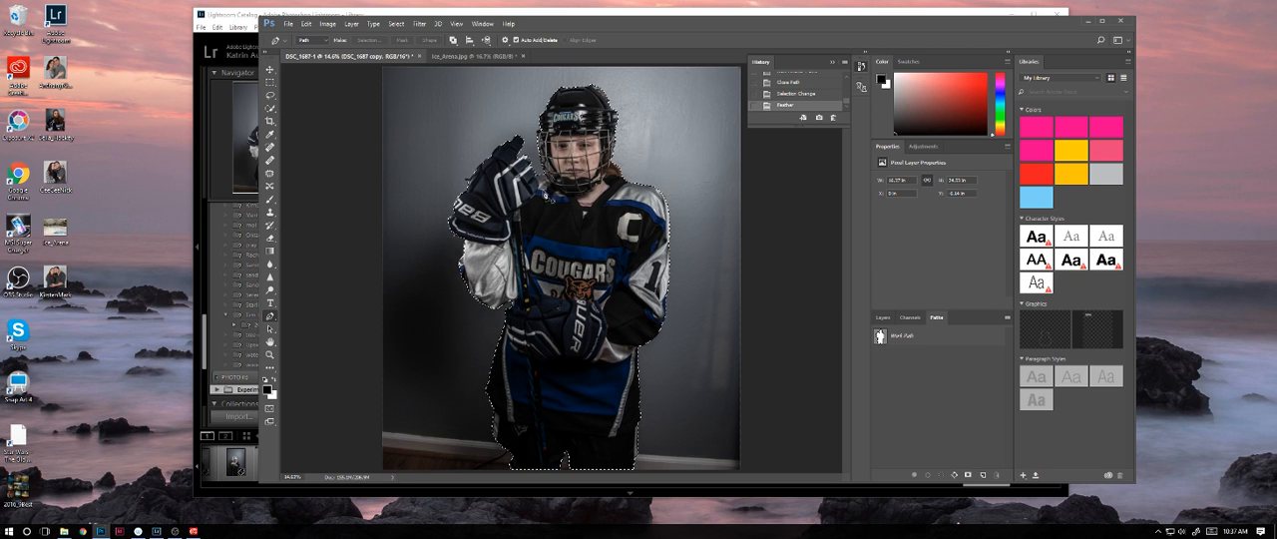
Step: Paste the selected hockey player into the Ice_Arena.jpg document as a layer above the rink background
{"action": "left_click", "coordinate": [458, 58]}
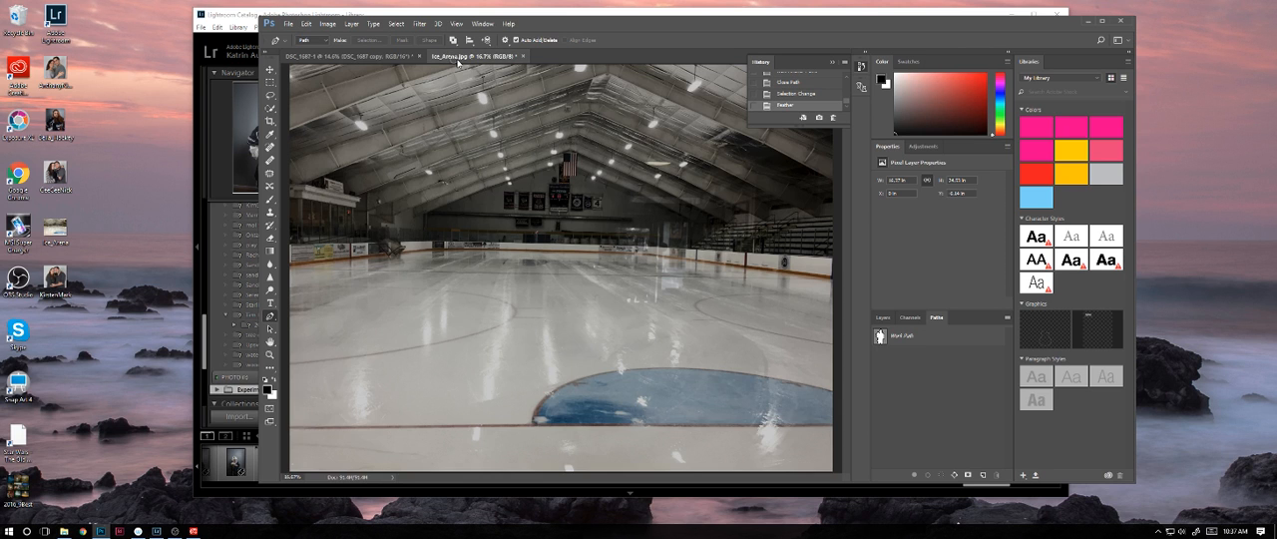
{"action": "key", "text": "ctrl+v"}
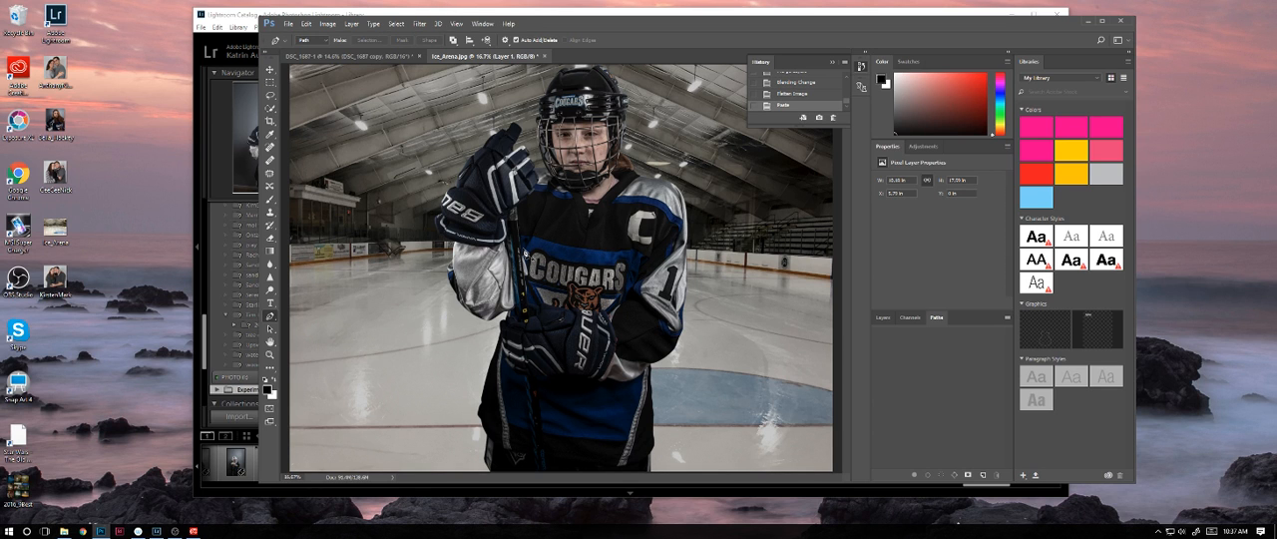
{"action": "key", "text": "ctrl+minus"}
{"action": "key", "text": "ctrl+minus"}
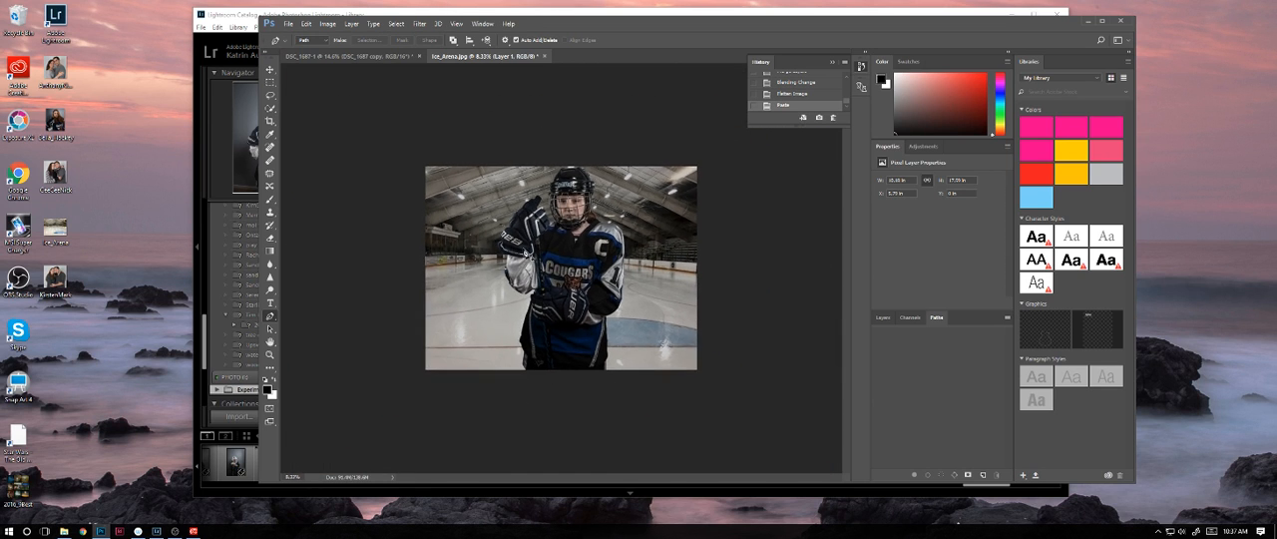
Step: Move the pasted player layer slightly left and down within the rink scene, keeping that layer selected
{"action": "left_click", "coordinate": [270, 71]}
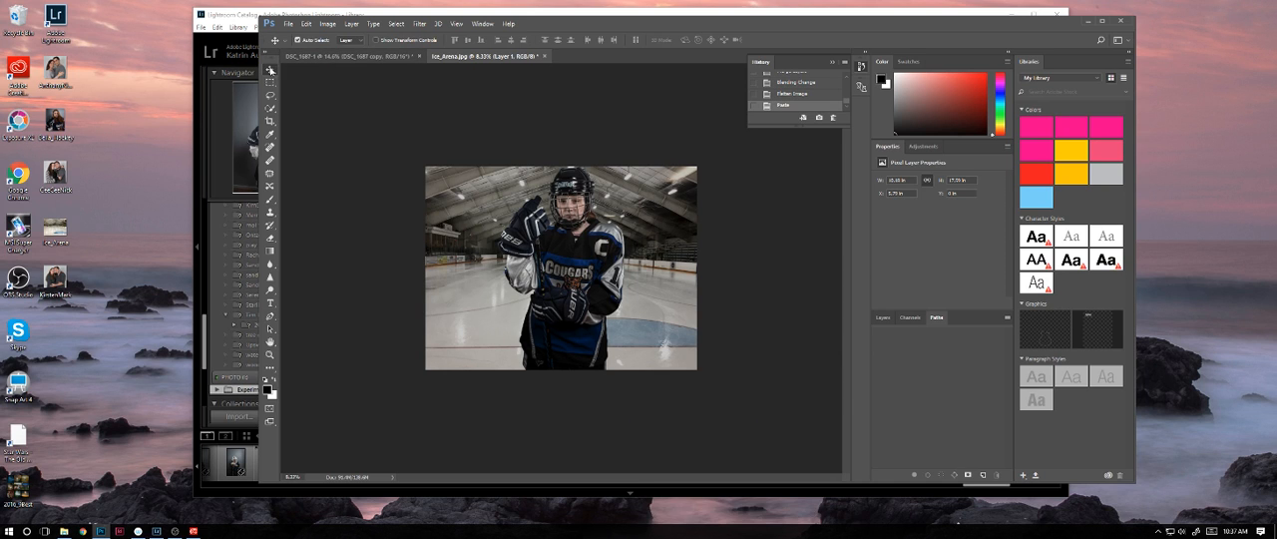
{"action": "left_click", "coordinate": [883, 317]}
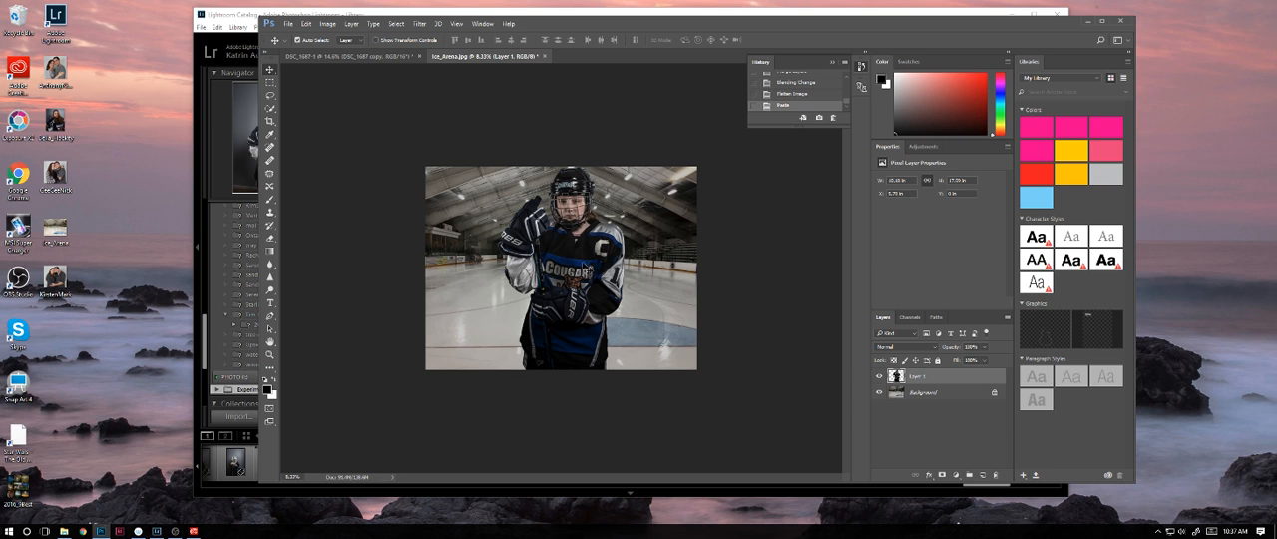
{"action": "left_click_drag", "start_coordinate": [587, 269], "coordinate": [573, 271]}
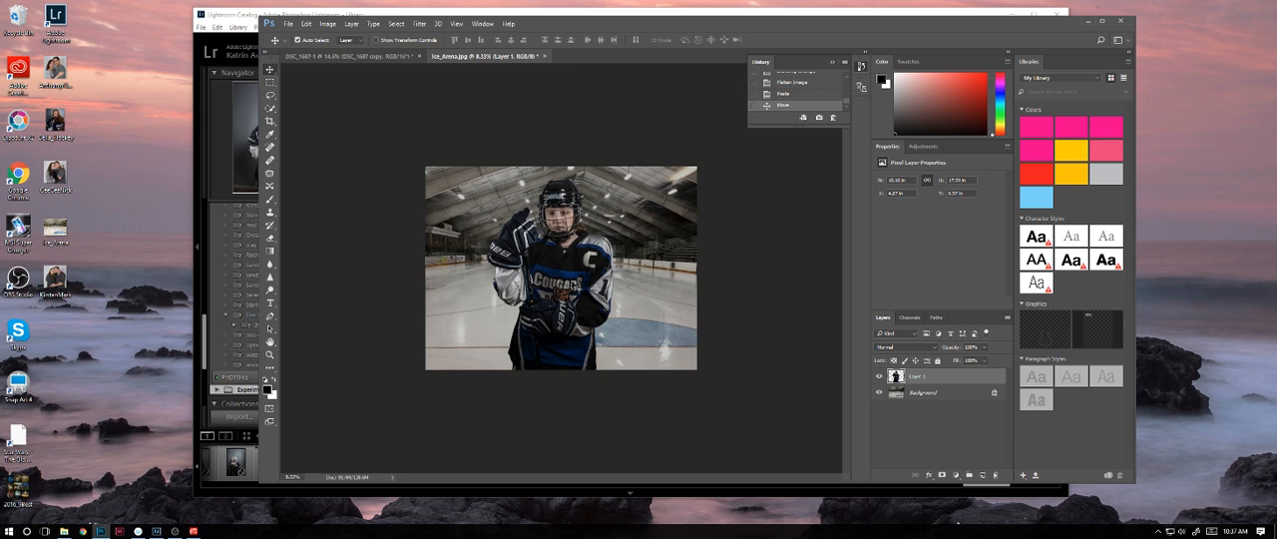
{"action": "left_click", "coordinate": [403, 123]}
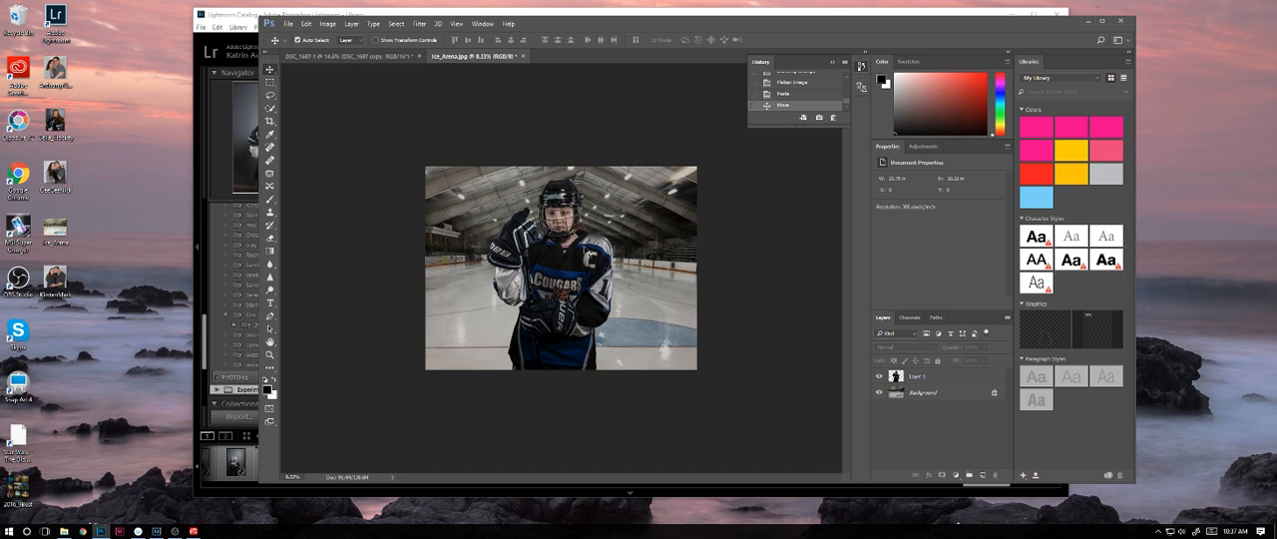
{"action": "left_click", "coordinate": [584, 246]}
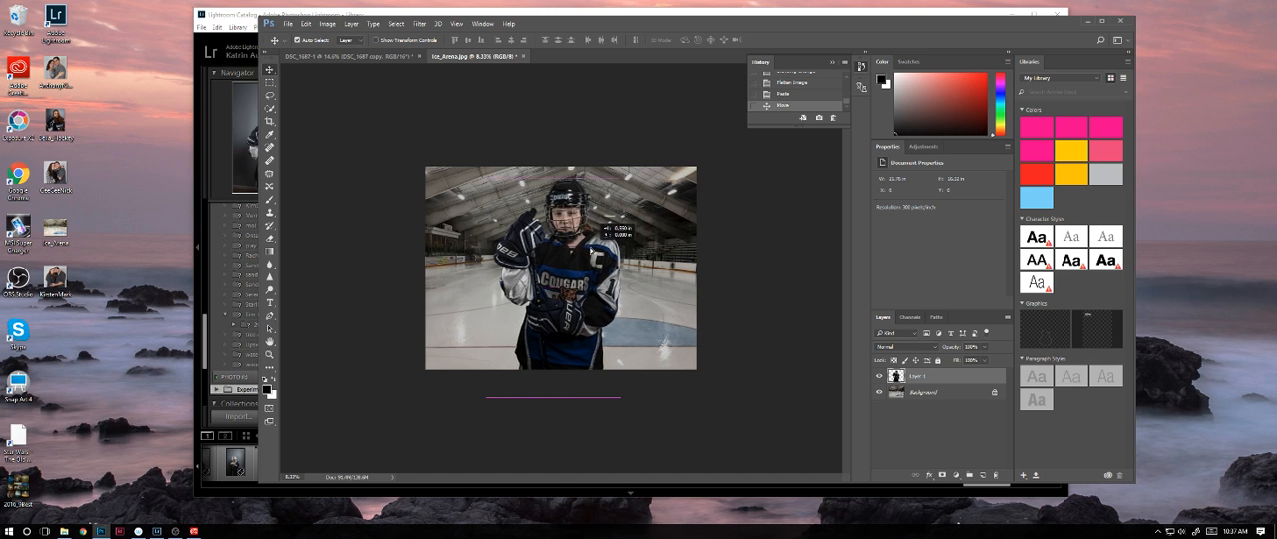
Step: Crop a narrow strip off the bottom edge of the rink composite
{"action": "left_click", "coordinate": [270, 120]}
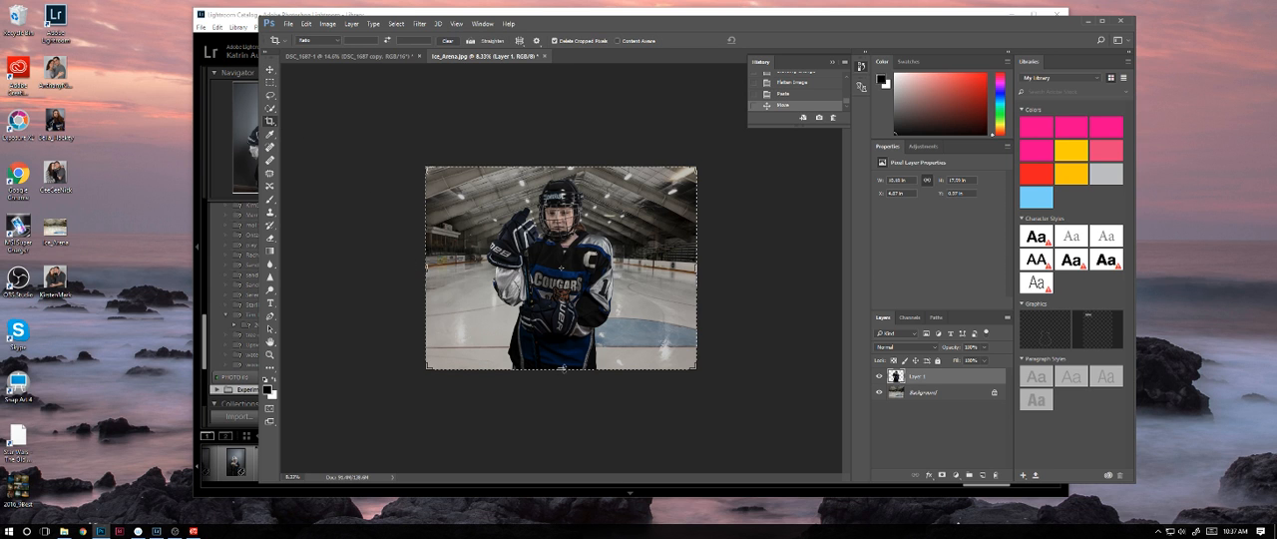
{"action": "left_click_drag", "start_coordinate": [562, 366], "coordinate": [563, 351]}
{"action": "key", "text": "Return"}
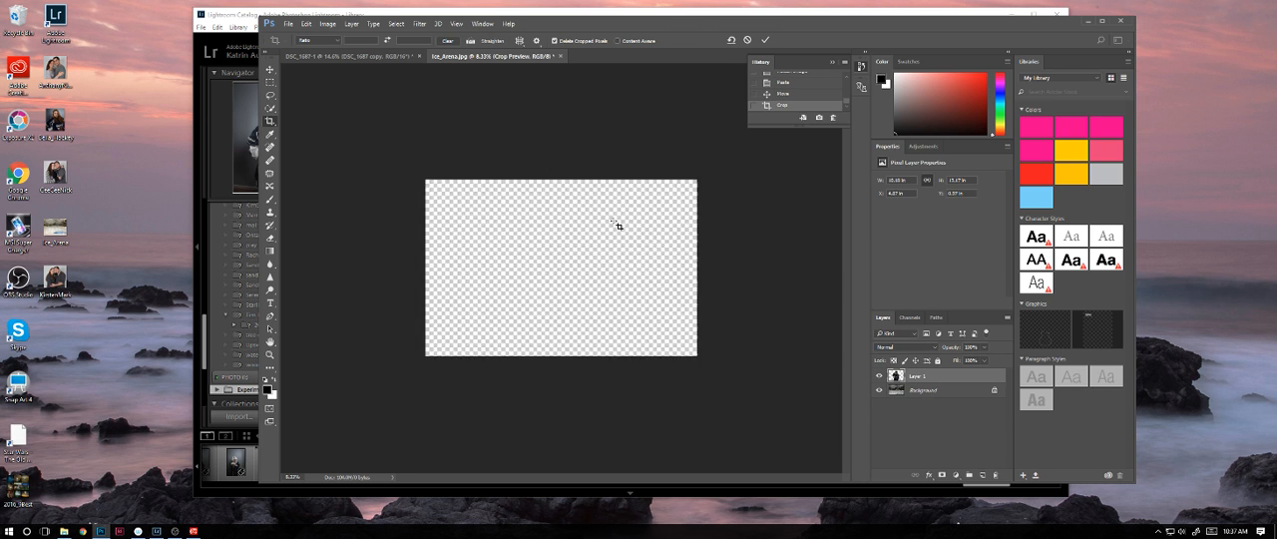
Step: Retouch a skin spot on the player's cheek behind the face cage with the Spot Healing Brush
{"action": "key", "text": "ctrl+plus"}
{"action": "key", "text": "ctrl+plus"}
{"action": "key", "text": "ctrl+plus"}
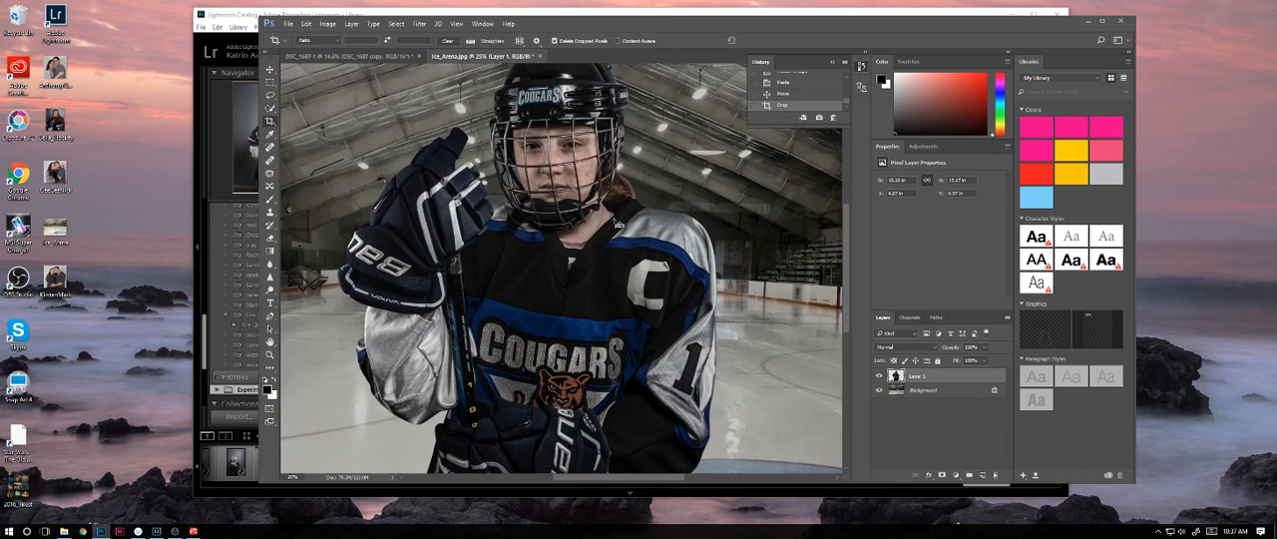
{"action": "key", "text": "ctrl+minus"}
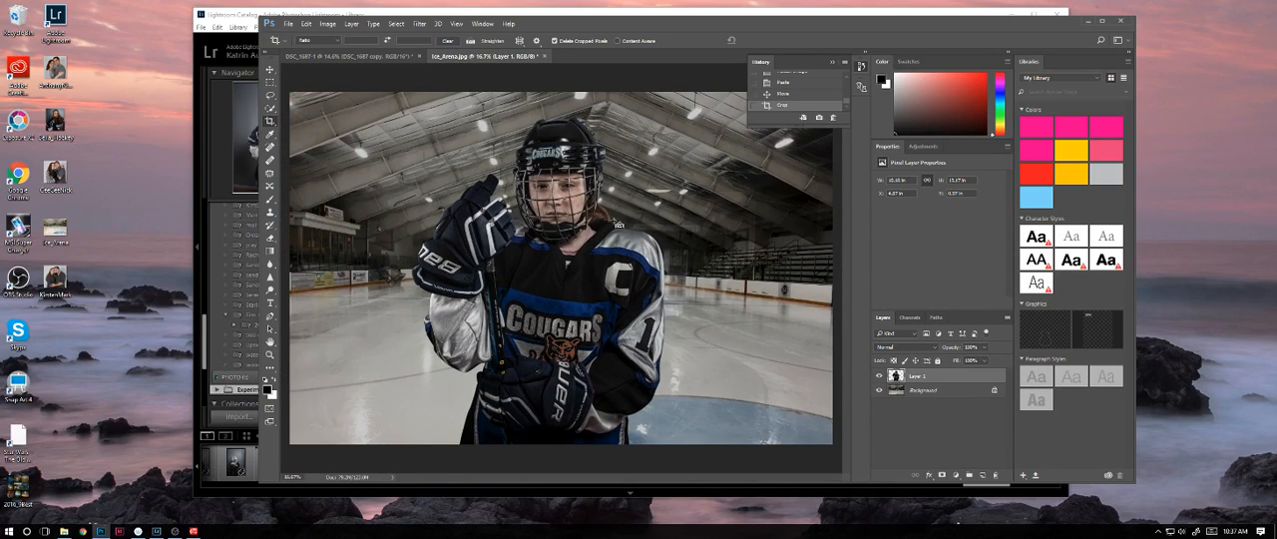
{"action": "key", "text": "ctrl+plus"}
{"action": "key", "text": "ctrl+plus"}
{"action": "key", "text": "ctrl+plus"}
{"action": "key", "text": "ctrl+plus"}
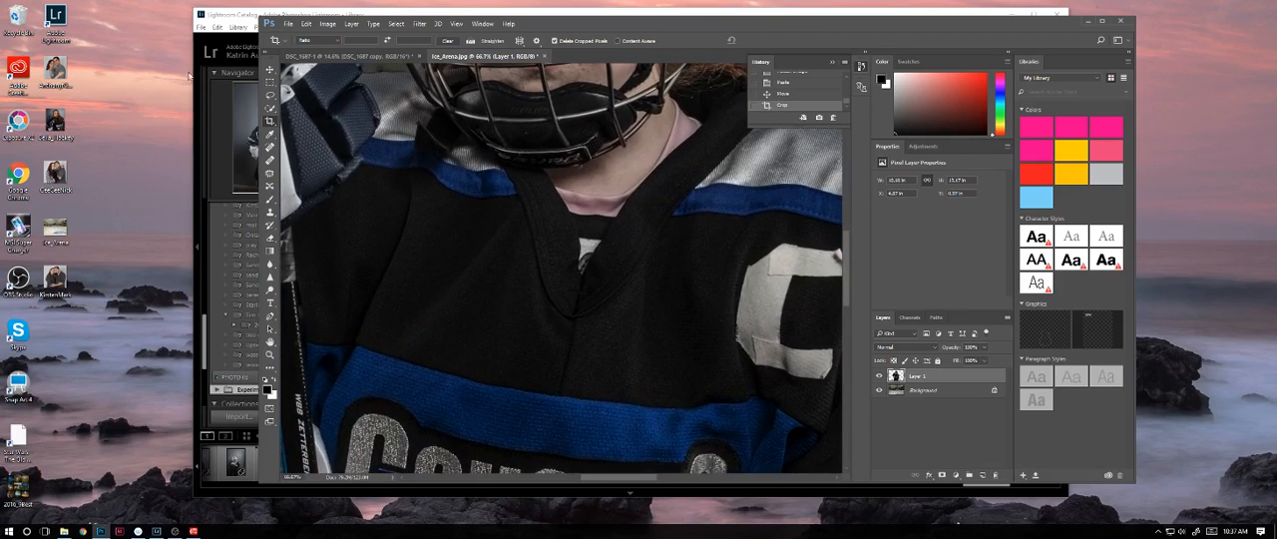
{"action": "left_click_drag", "start_coordinate": [577, 80], "coordinate": [574, 252]}
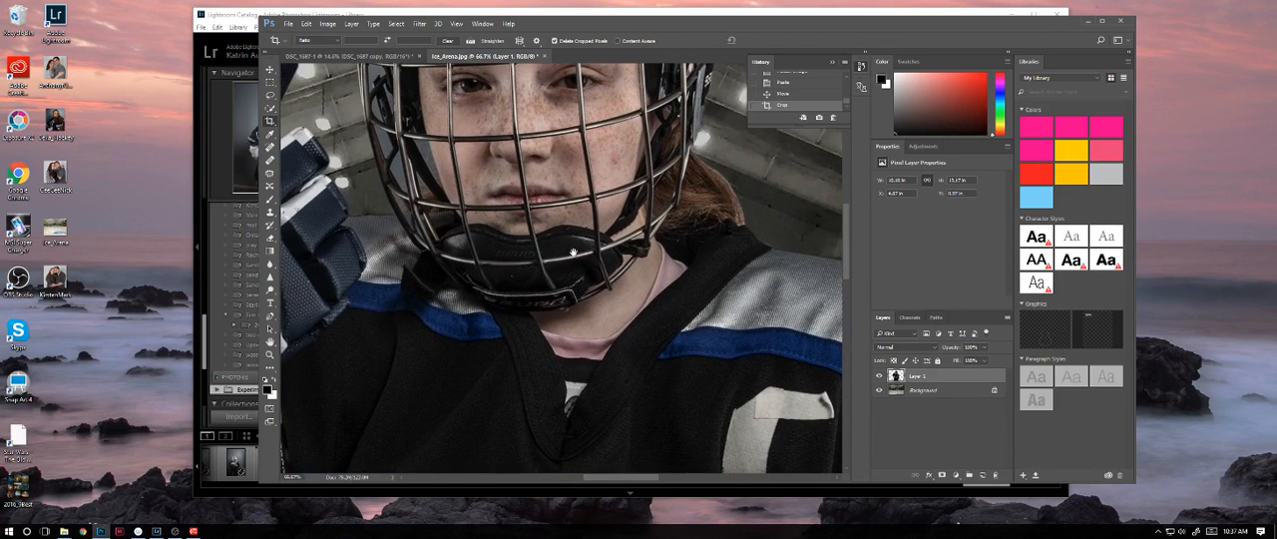
{"action": "key", "text": "ctrl+plus"}
{"action": "key", "text": "ctrl+plus"}
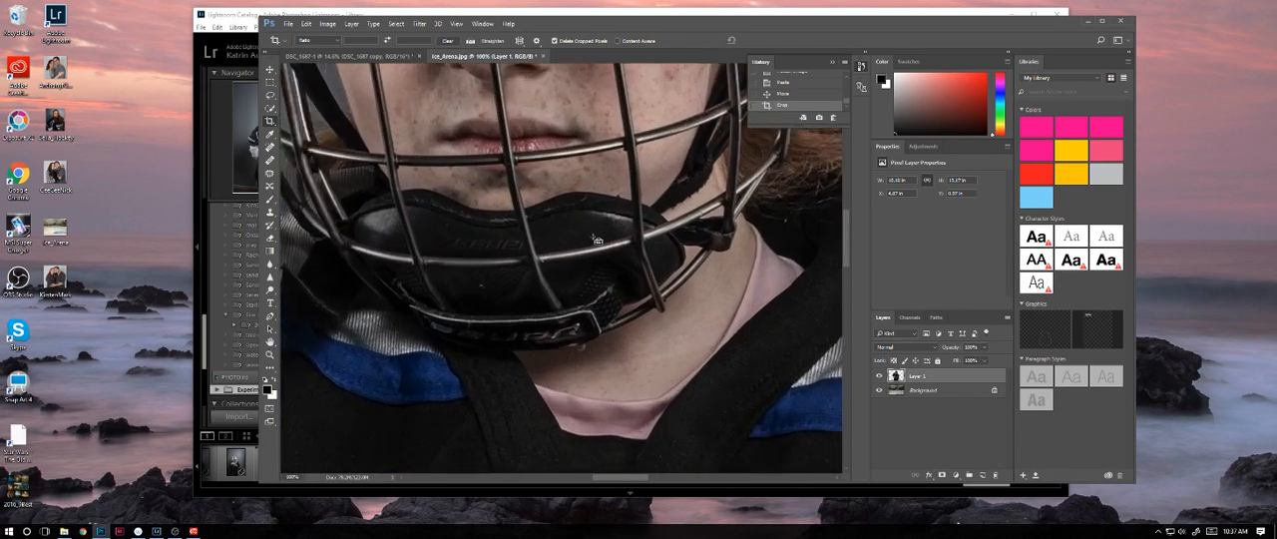
{"action": "left_click_drag", "start_coordinate": [599, 79], "coordinate": [694, 232]}
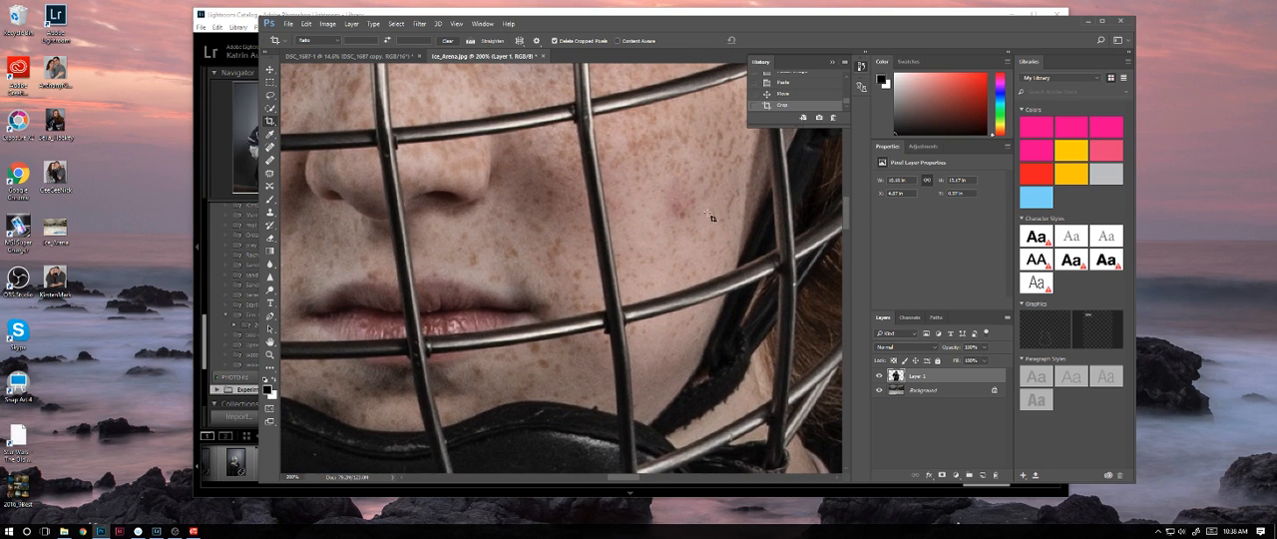
{"action": "left_click_drag", "start_coordinate": [709, 214], "coordinate": [646, 284]}
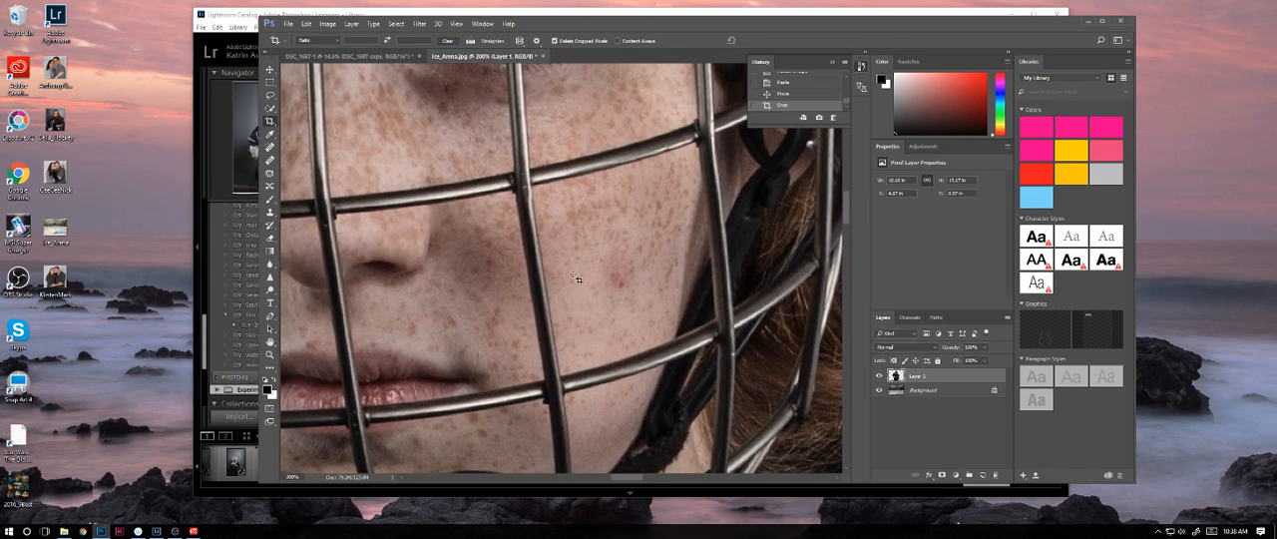
{"action": "left_click", "coordinate": [269, 160]}
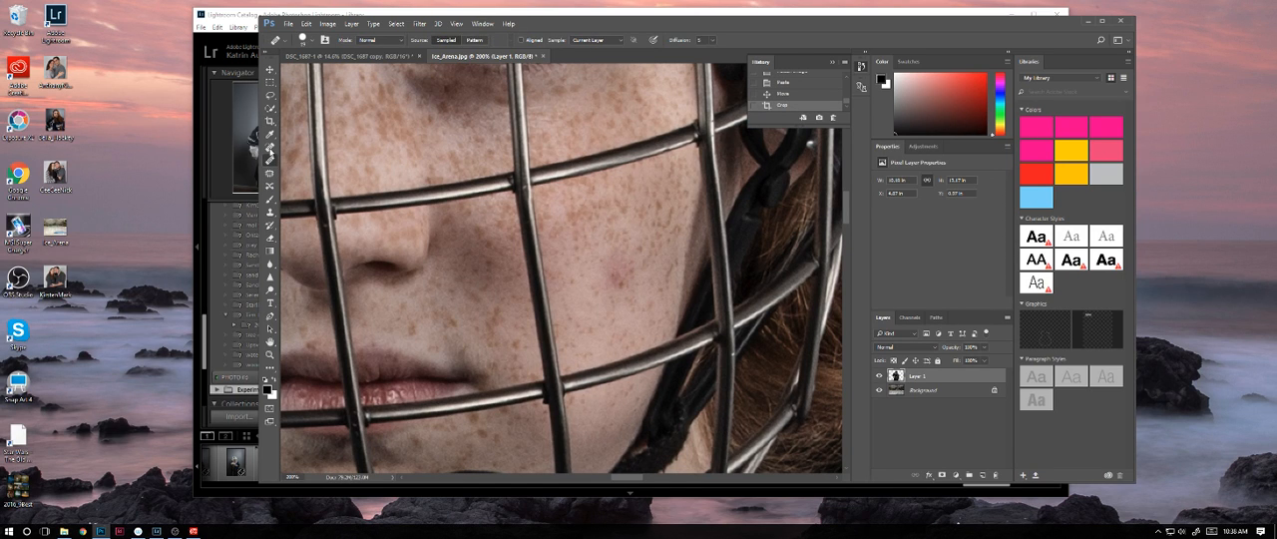
{"action": "left_click", "coordinate": [269, 146]}
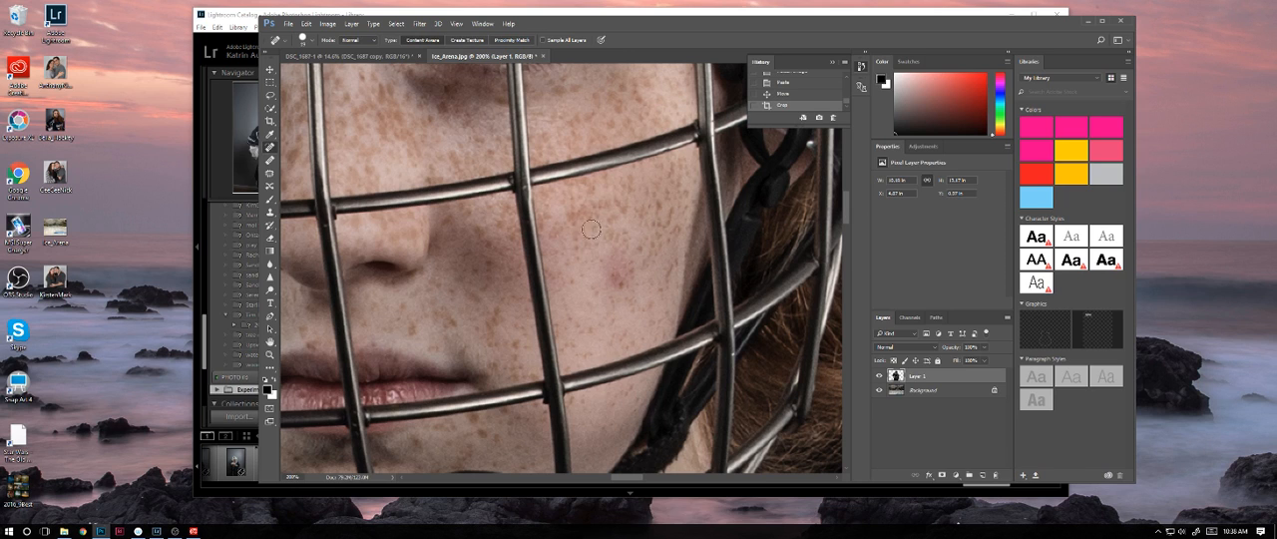
{"action": "left_click", "coordinate": [581, 266]}
{"action": "left_click", "coordinate": [580, 247], "text": "alt"}
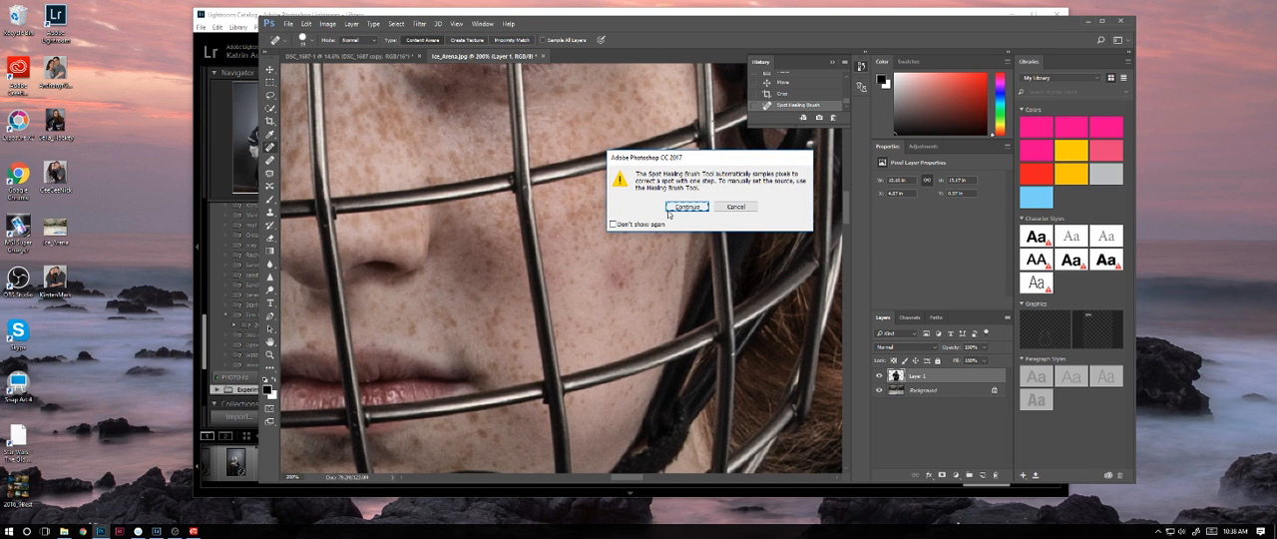
Step: Dismiss the Spot Healing Brush warning and paint over the reddish cheek blemish with the Healing Brush
{"action": "left_click", "coordinate": [730, 205]}
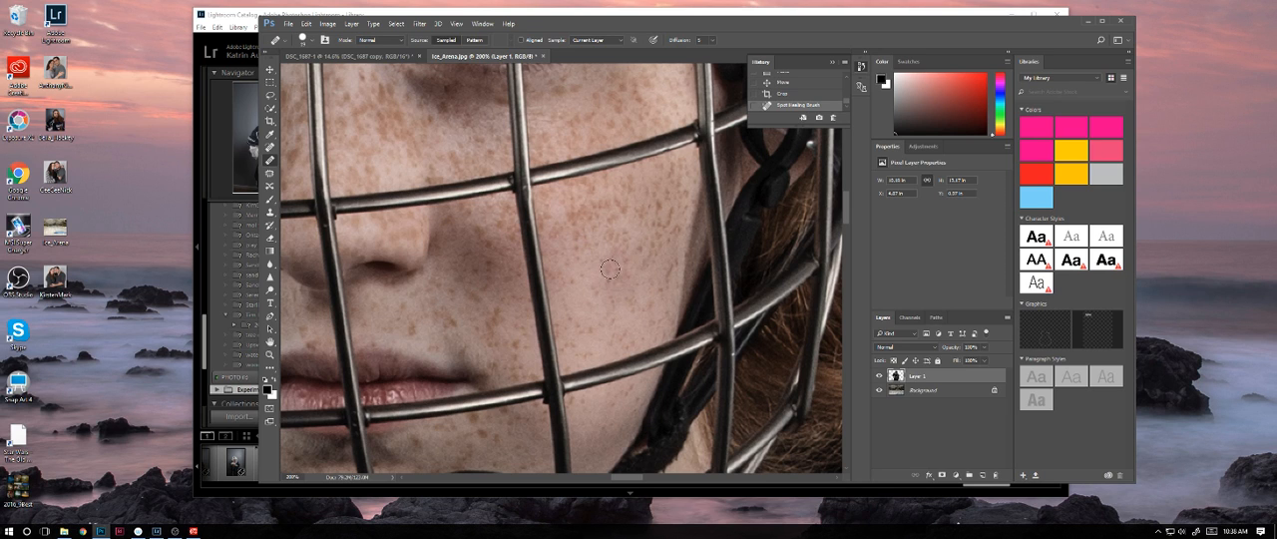
{"action": "left_click_drag", "start_coordinate": [607, 268], "coordinate": [624, 253]}
{"action": "key", "text": "ctrl+minus"}
{"action": "key", "text": "ctrl+minus"}
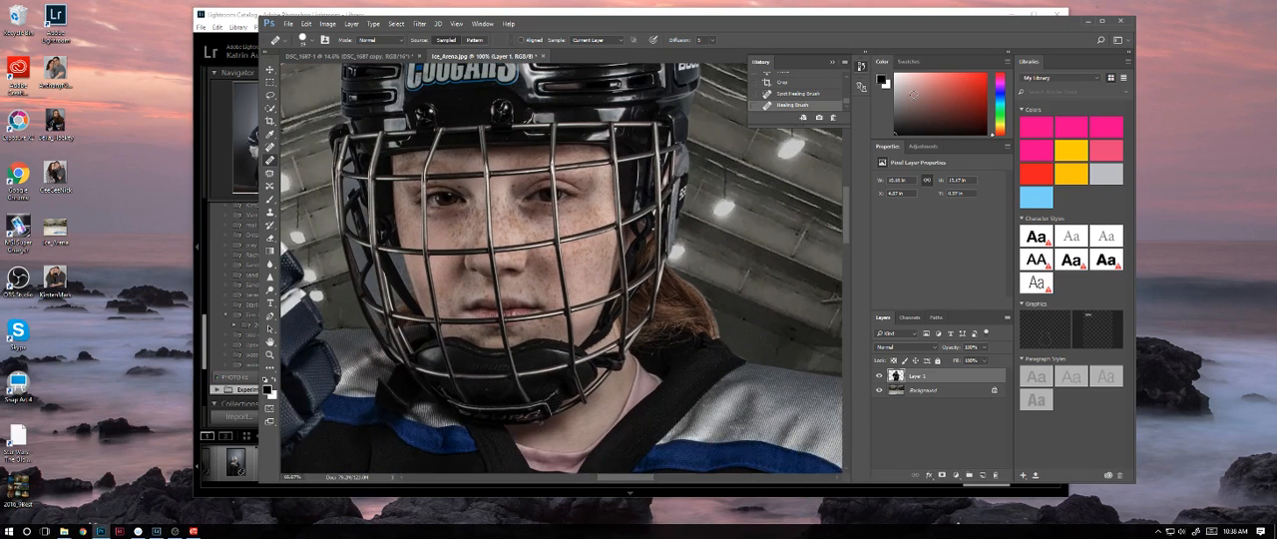
{"action": "key", "text": "ctrl+minus"}
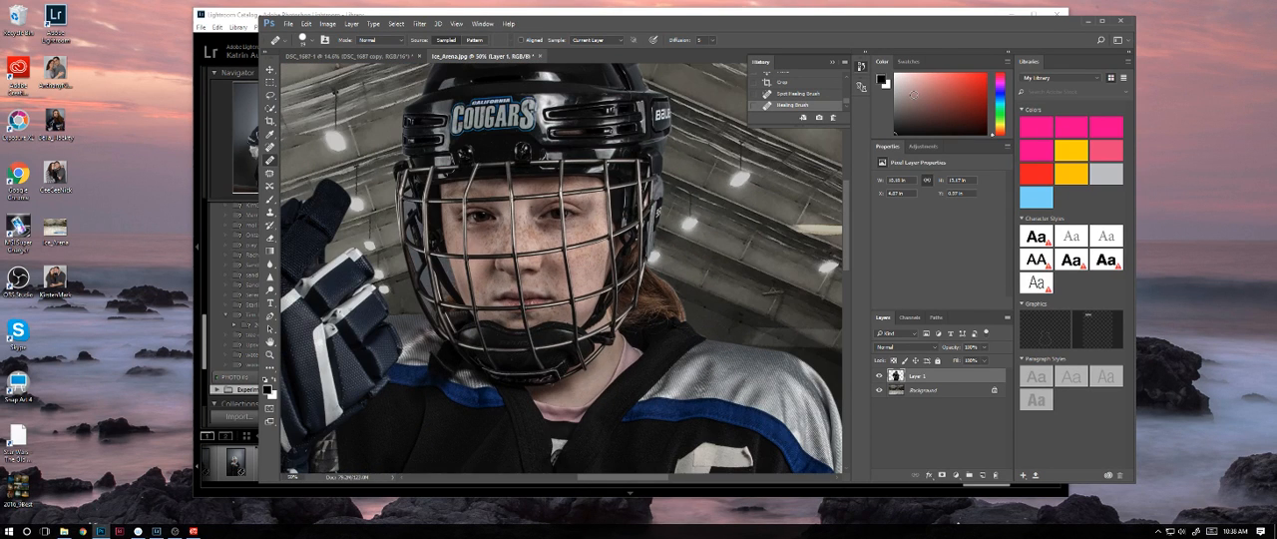
{"action": "key", "text": "ctrl+minus"}
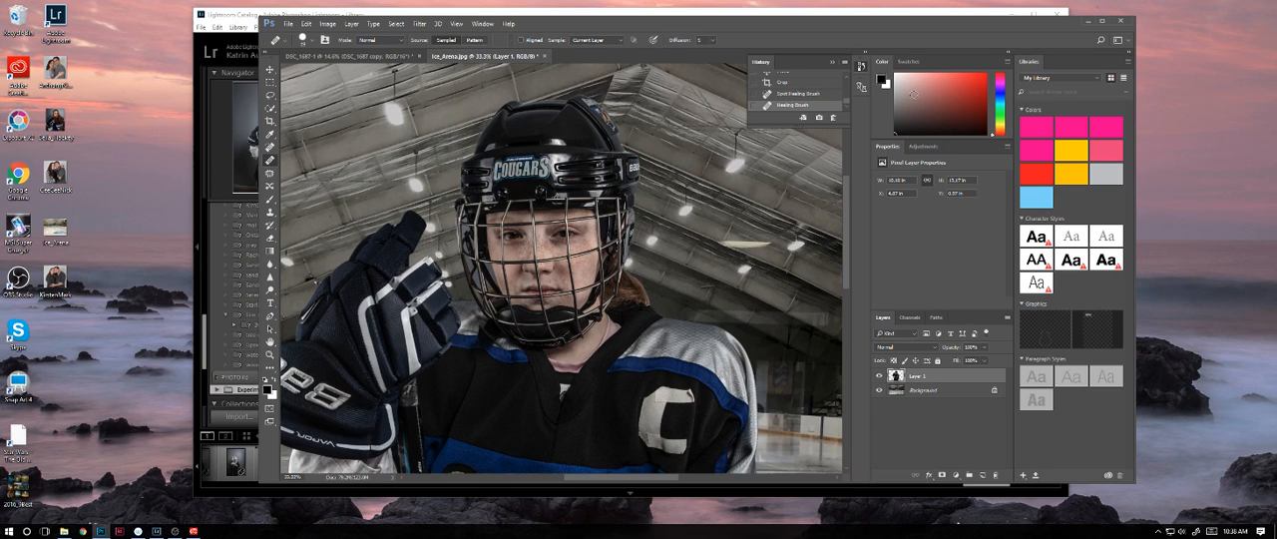
{"action": "key", "text": "ctrl+minus"}
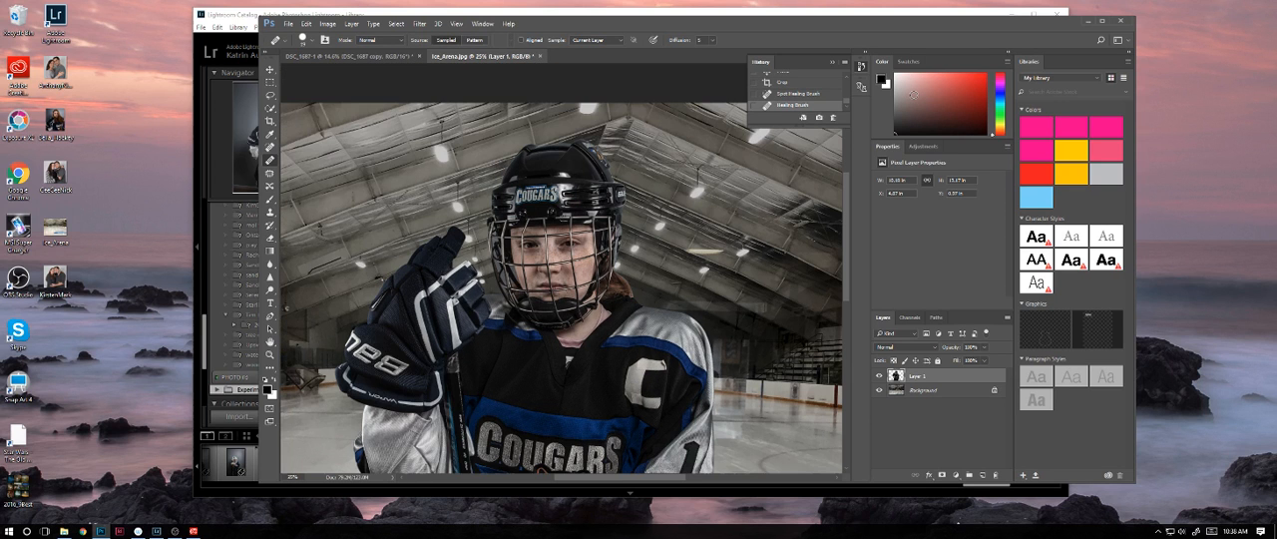
Step: Heal the upper tape seam on the jersey's letter C using clean tape texture sampled from its vertical stroke
{"action": "key", "text": "ctrl+plus"}
{"action": "key", "text": "ctrl+plus"}
{"action": "key", "text": "ctrl+plus"}
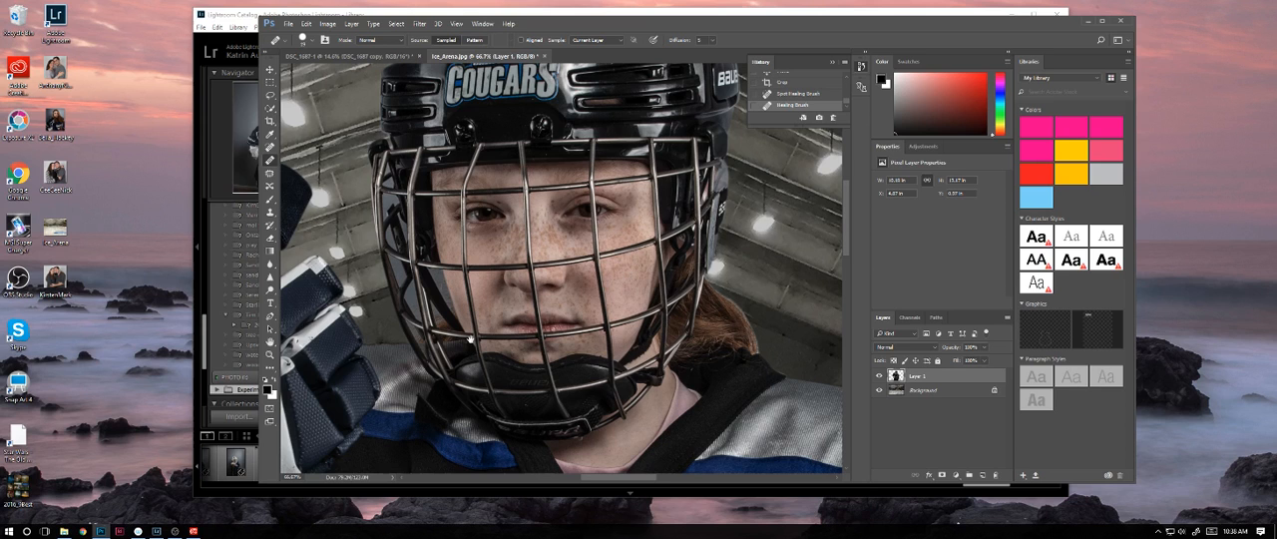
{"action": "scroll", "coordinate": [470, 339], "scroll_direction": "down", "scroll_amount": 5}
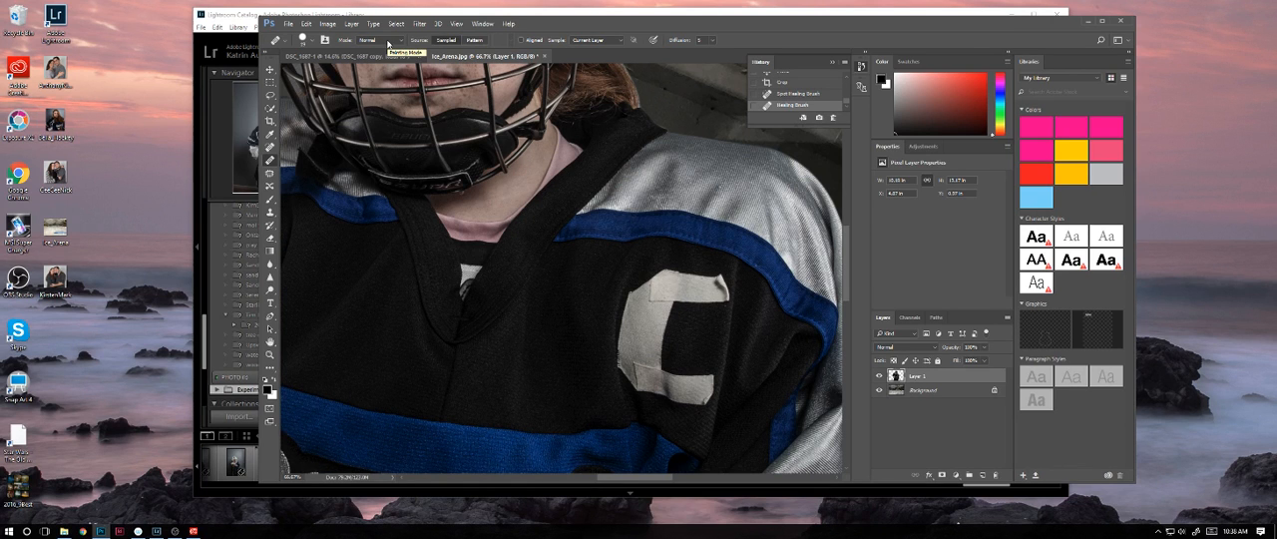
{"action": "key", "text": "ctrl+plus"}
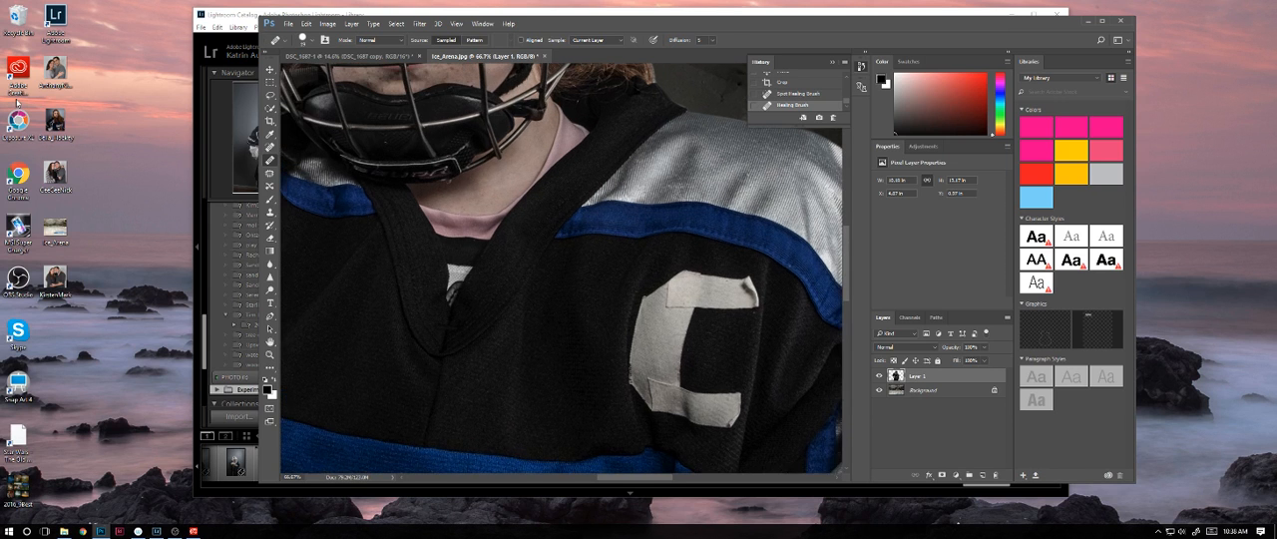
{"action": "key", "text": "ctrl+plus"}
{"action": "key", "text": "ctrl+plus"}
{"action": "left_click_drag", "start_coordinate": [718, 295], "coordinate": [441, 182]}
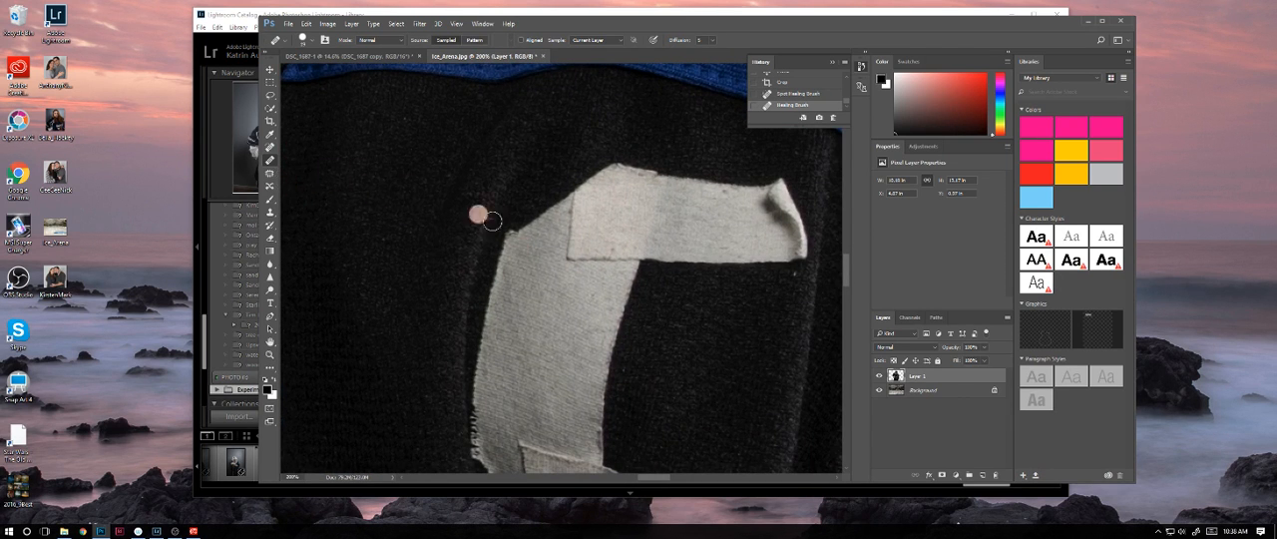
{"action": "left_click", "coordinate": [551, 294], "text": "alt"}
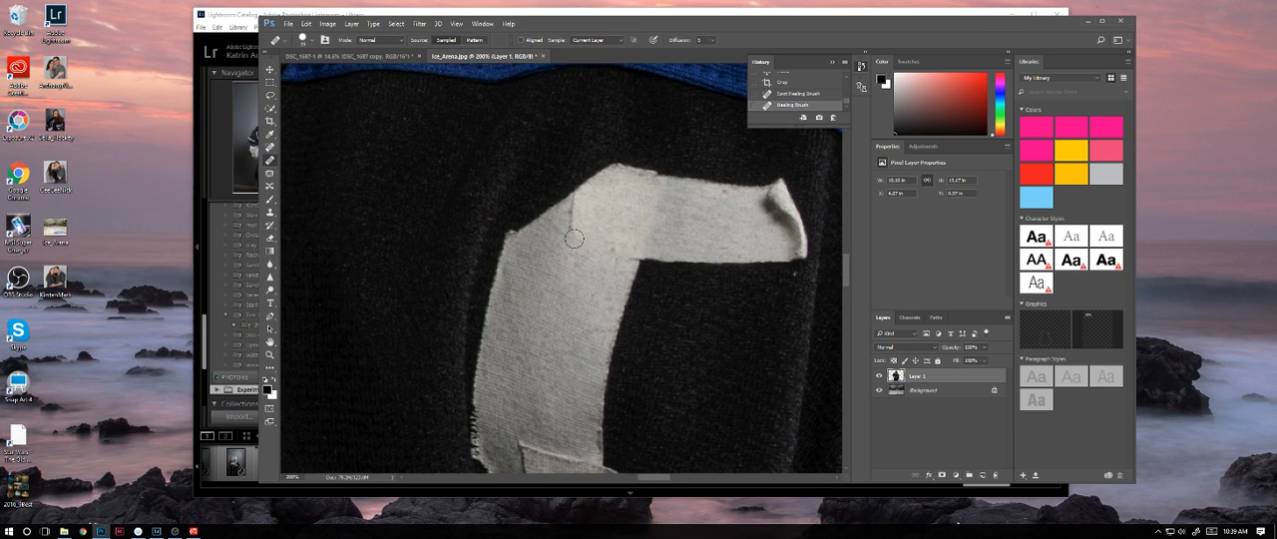
{"action": "left_click_drag", "start_coordinate": [574, 238], "coordinate": [573, 224]}
Step: Heal the lower tape seam of the jersey's C where its vertical stroke meets the bottom arm, sampling the tape above
{"action": "left_click_drag", "start_coordinate": [568, 300], "coordinate": [588, 200]}
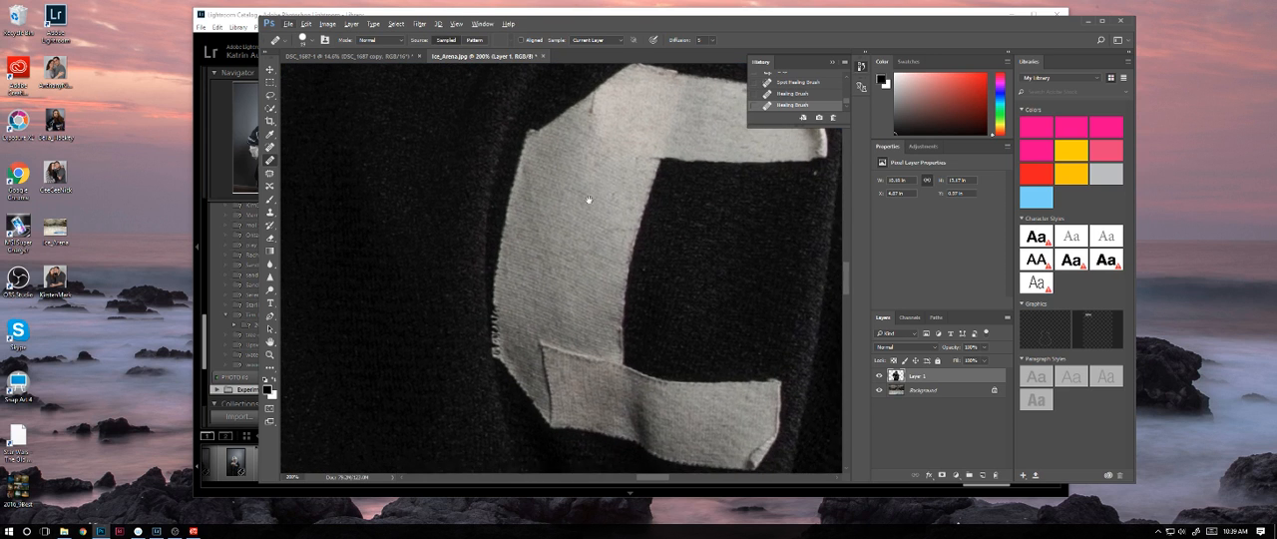
{"action": "left_click", "coordinate": [554, 267], "text": "alt"}
{"action": "left_click_drag", "start_coordinate": [558, 312], "coordinate": [540, 303]}
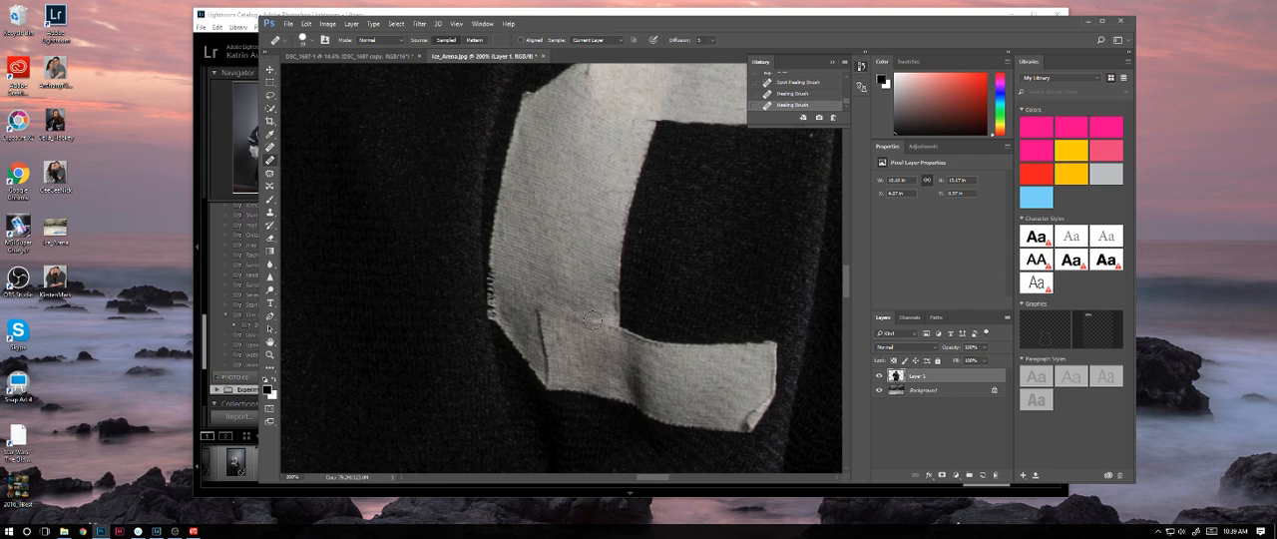
{"action": "left_click_drag", "start_coordinate": [544, 322], "coordinate": [538, 312]}
{"action": "left_click", "coordinate": [551, 325]}
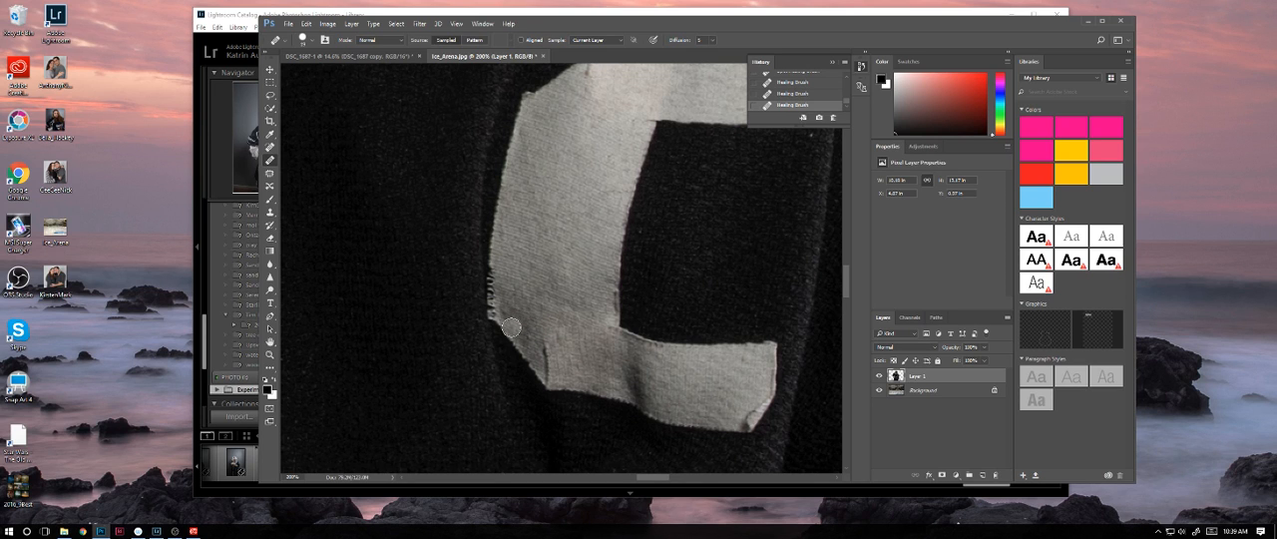
Step: Outline the lower outer corner of the jersey's taped C, including its seam, with a Polygonal Lasso selection
{"action": "scroll", "coordinate": [562, 308], "scroll_direction": "down", "scroll_amount": 2}
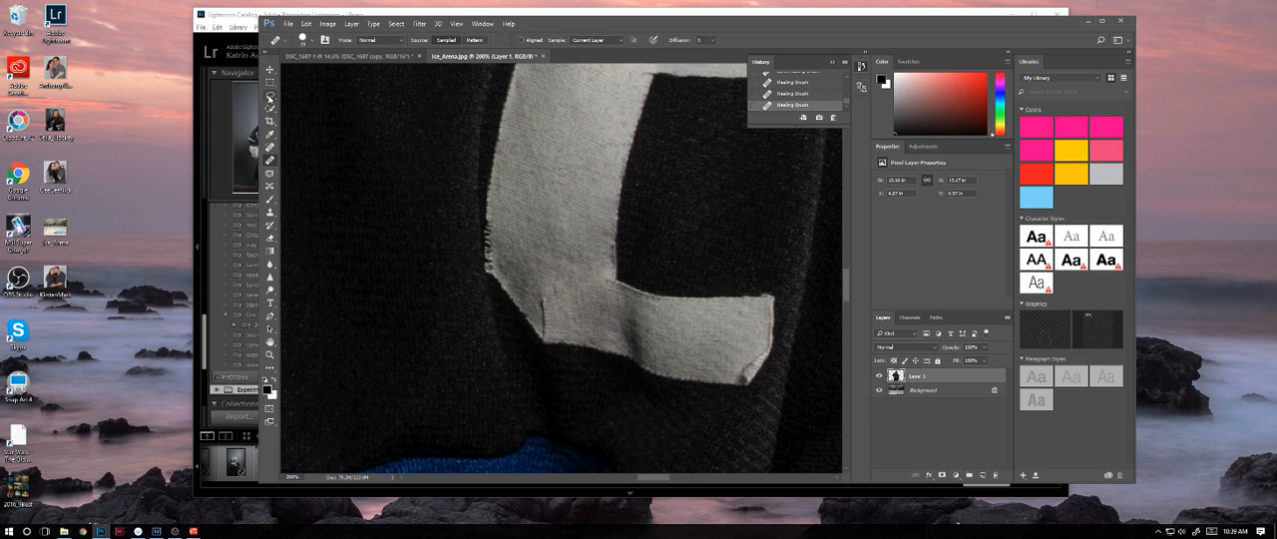
{"action": "left_click", "coordinate": [271, 97]}
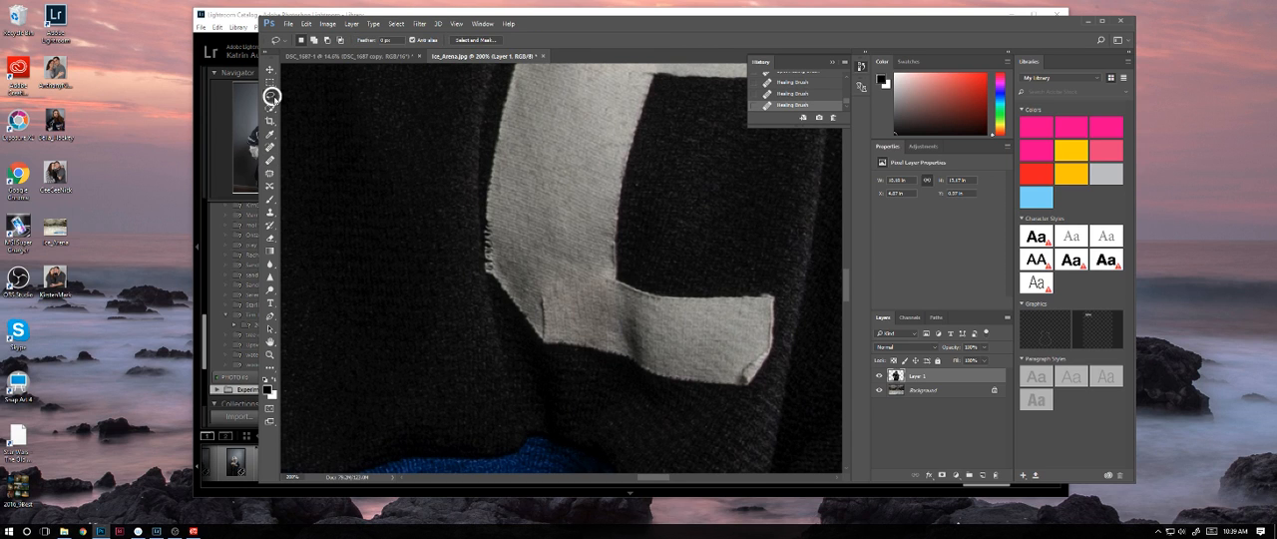
{"action": "right_click", "coordinate": [272, 96]}
{"action": "left_click", "coordinate": [312, 114]}
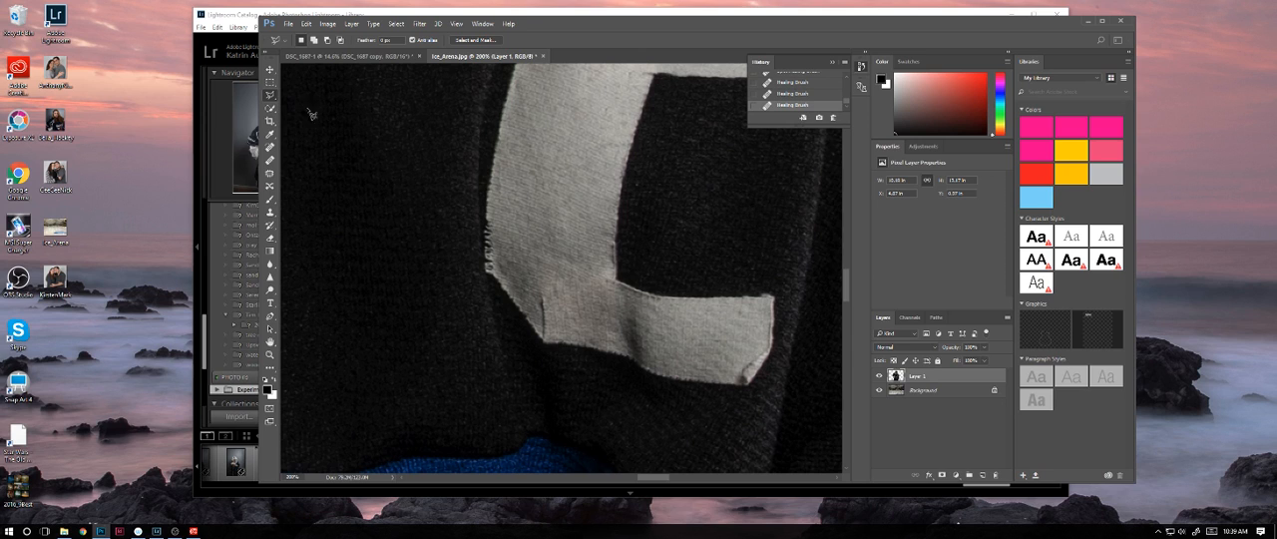
{"action": "left_click", "coordinate": [495, 276]}
{"action": "left_click", "coordinate": [542, 341]}
{"action": "left_click", "coordinate": [619, 353]}
{"action": "left_click", "coordinate": [606, 282]}
{"action": "left_click", "coordinate": [575, 240]}
{"action": "left_click", "coordinate": [531, 238]}
{"action": "left_click", "coordinate": [498, 281]}
Step: Cover the tape seam inside the selected lower corner with the Clone Stamp, using clean tape from just above it
{"action": "left_click", "coordinate": [269, 162]}
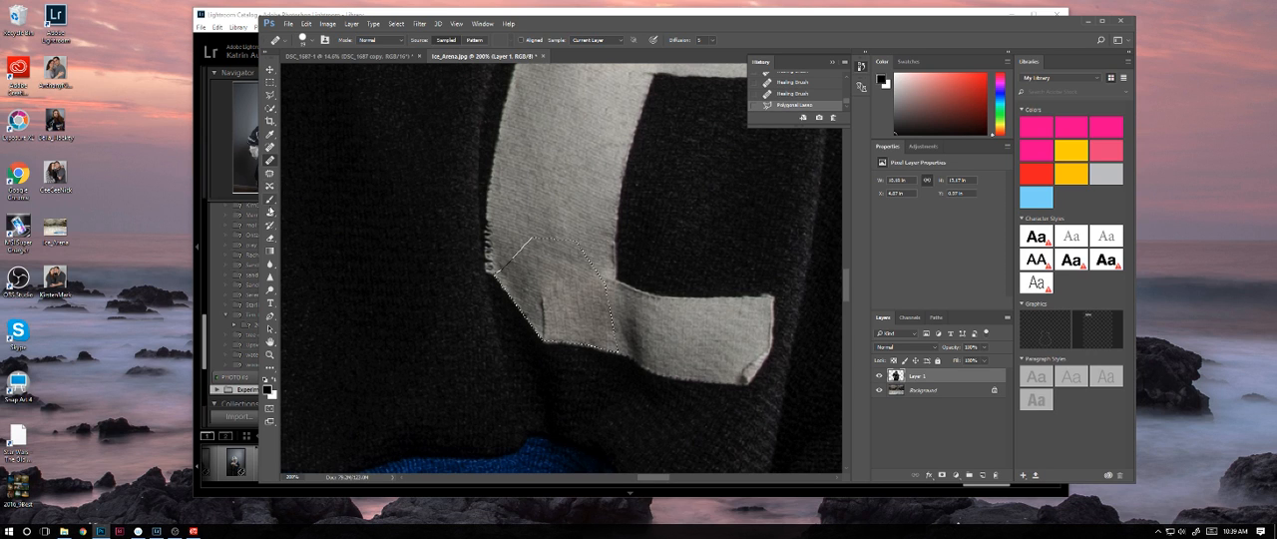
{"action": "left_click", "coordinate": [269, 213]}
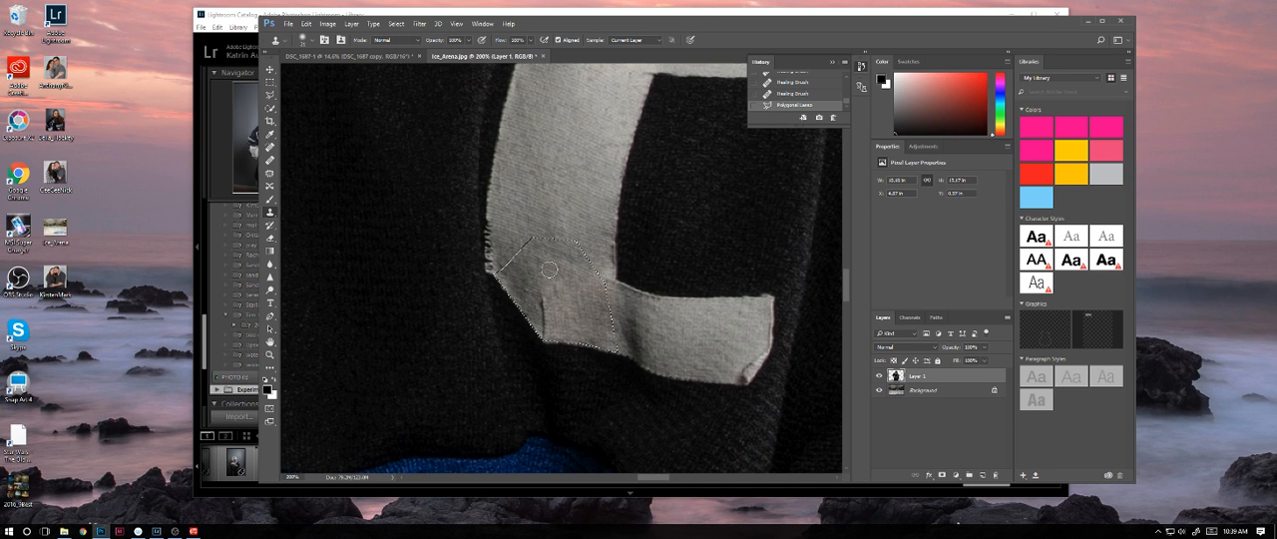
{"action": "key", "text": "super"}
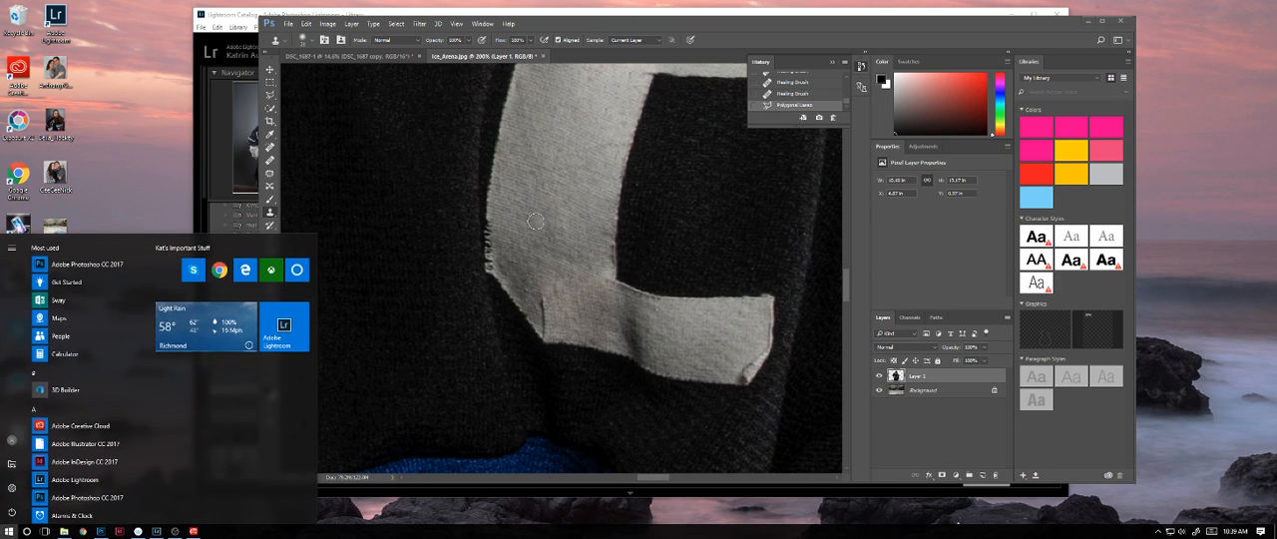
{"action": "left_click", "coordinate": [535, 245], "text": "alt"}
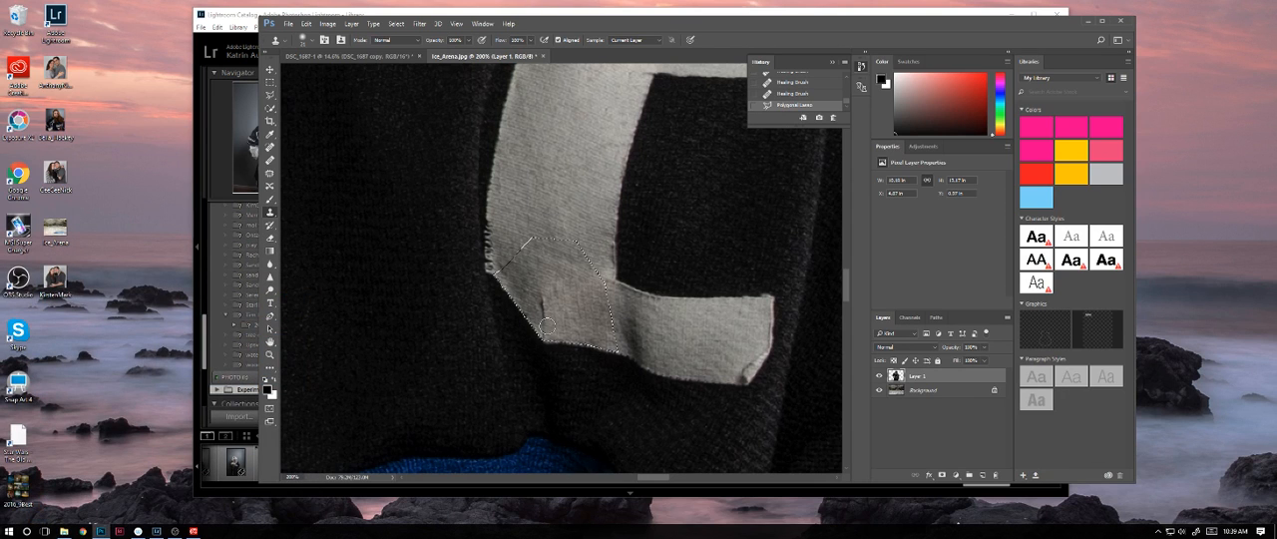
{"action": "left_click_drag", "start_coordinate": [543, 326], "coordinate": [539, 299]}
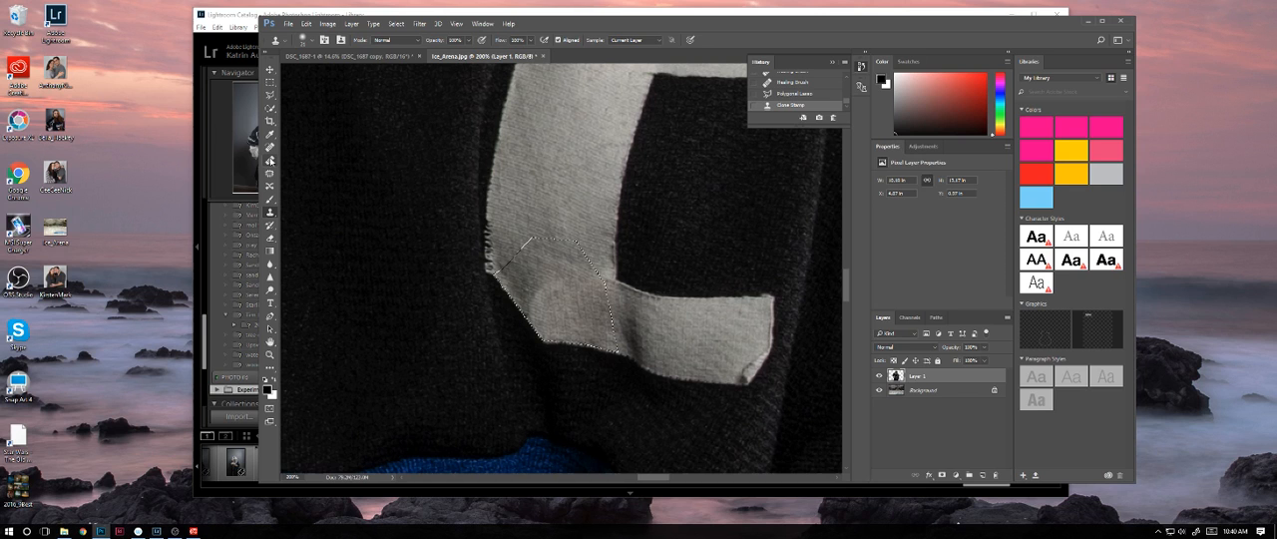
Step: Blend the cloned patch in the C's lower corner with the Healing Brush, and clear the selection
{"action": "key", "text": "j"}
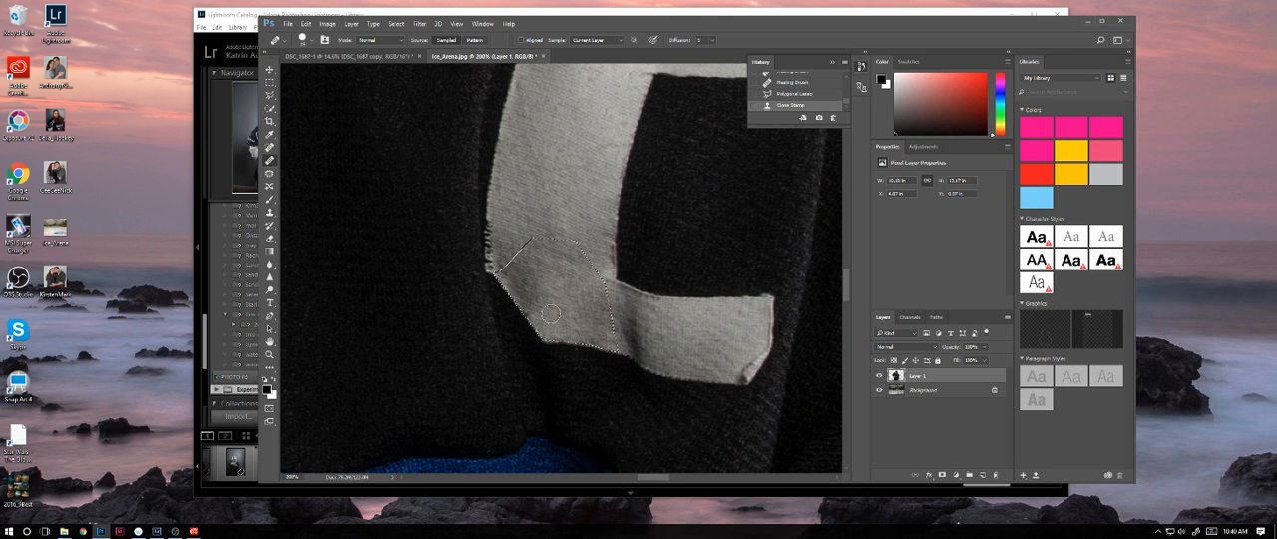
{"action": "left_click_drag", "start_coordinate": [551, 313], "coordinate": [558, 311]}
{"action": "left_click", "coordinate": [699, 297], "text": "alt"}
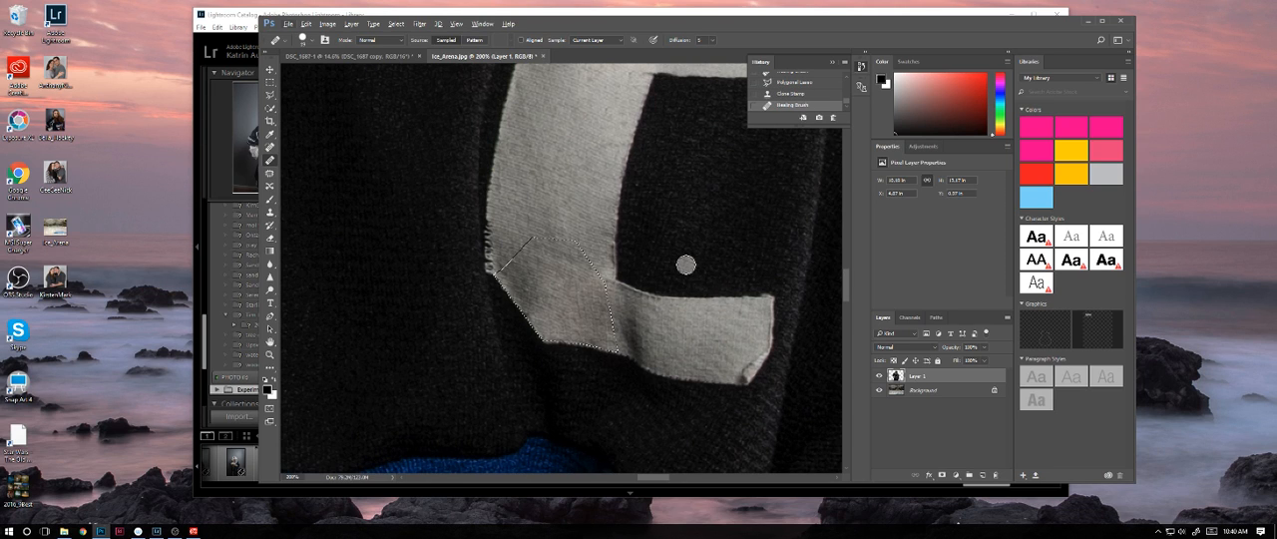
{"action": "key", "text": "ctrl+d"}
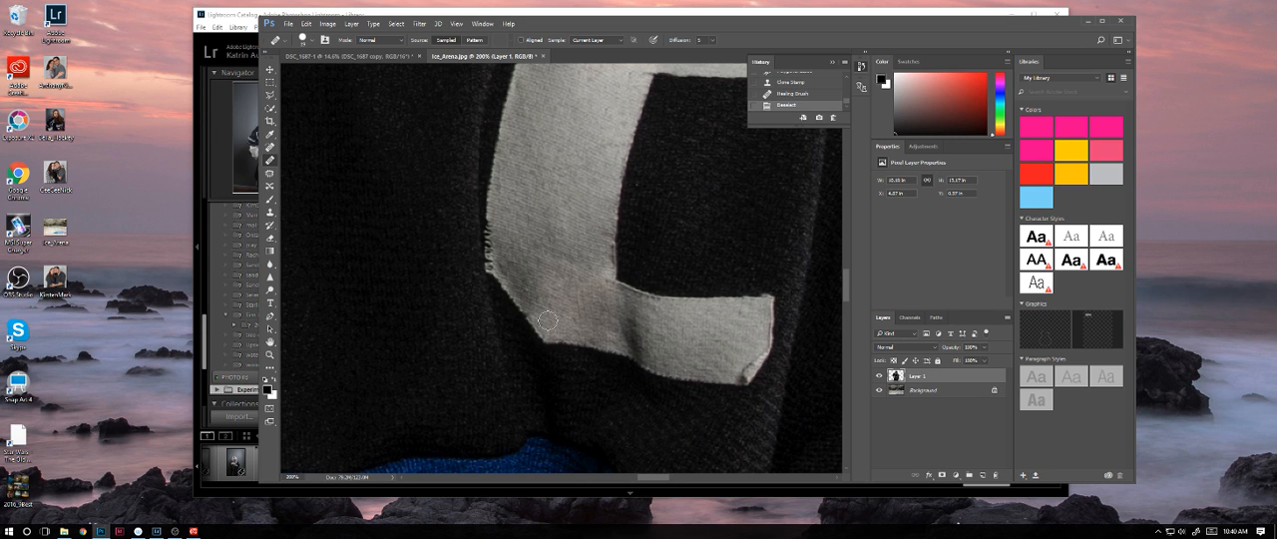
{"action": "left_click_drag", "start_coordinate": [588, 234], "coordinate": [551, 328]}
{"action": "scroll", "coordinate": [553, 300], "scroll_direction": "up", "scroll_amount": 5}
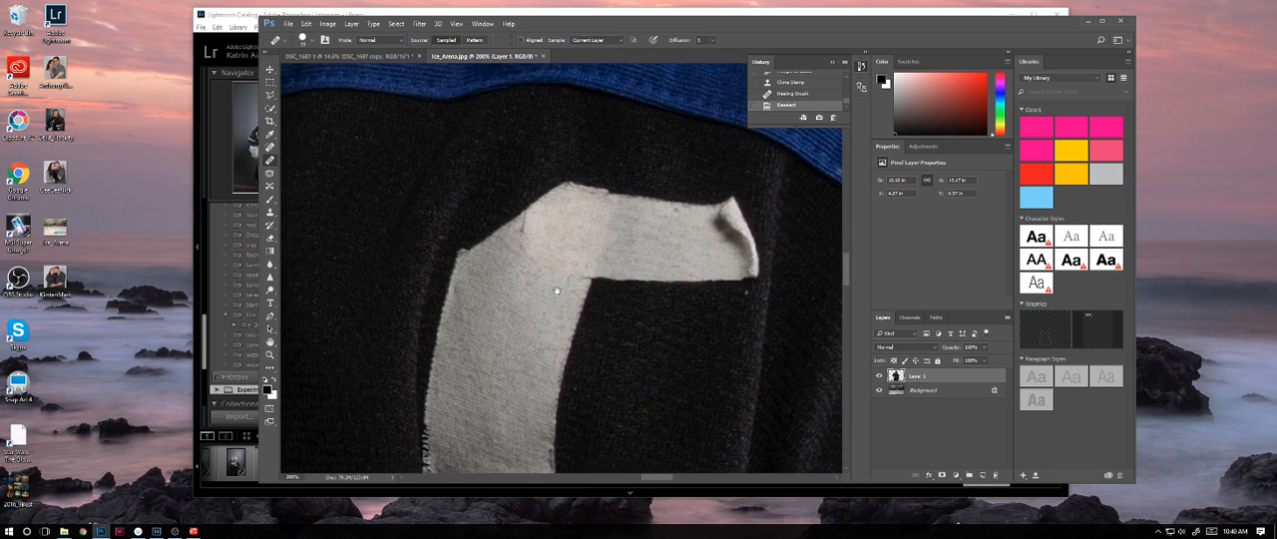
{"action": "left_click", "coordinate": [270, 96]}
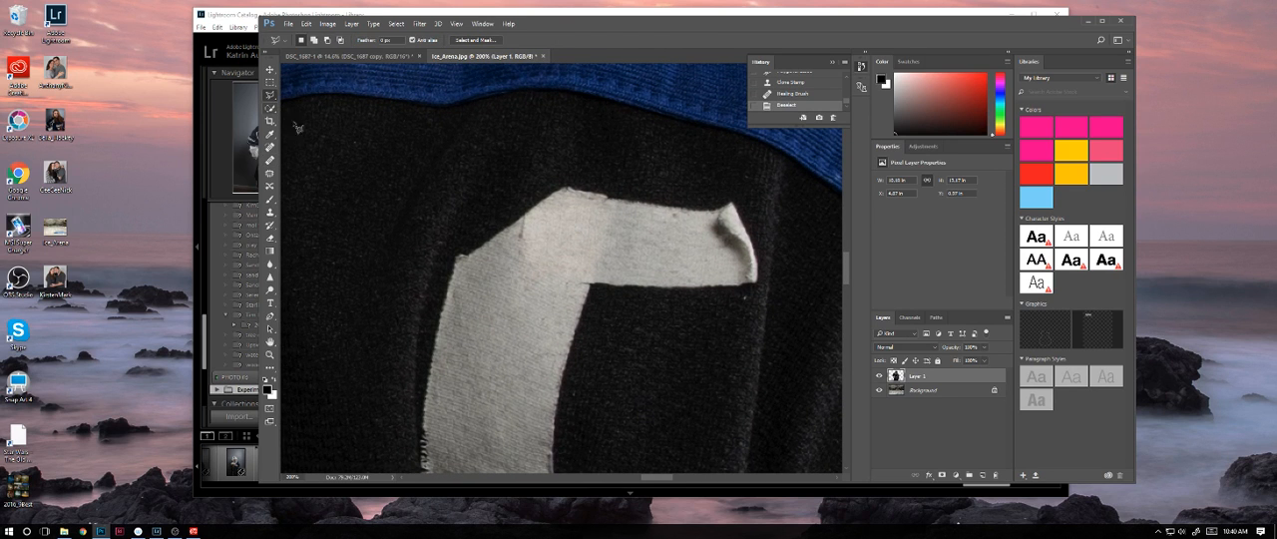
{"action": "left_click", "coordinate": [551, 198]}
{"action": "double_click", "coordinate": [593, 273]}
{"action": "key", "text": "ctrl+d"}
Step: Outline the upper outer corner of the C, down to the top of its vertical stroke, with a Polygonal Lasso selection
{"action": "left_click", "coordinate": [549, 197]}
{"action": "left_click", "coordinate": [614, 257]}
{"action": "left_click", "coordinate": [580, 313]}
{"action": "left_click", "coordinate": [475, 310]}
{"action": "double_click", "coordinate": [488, 247]}
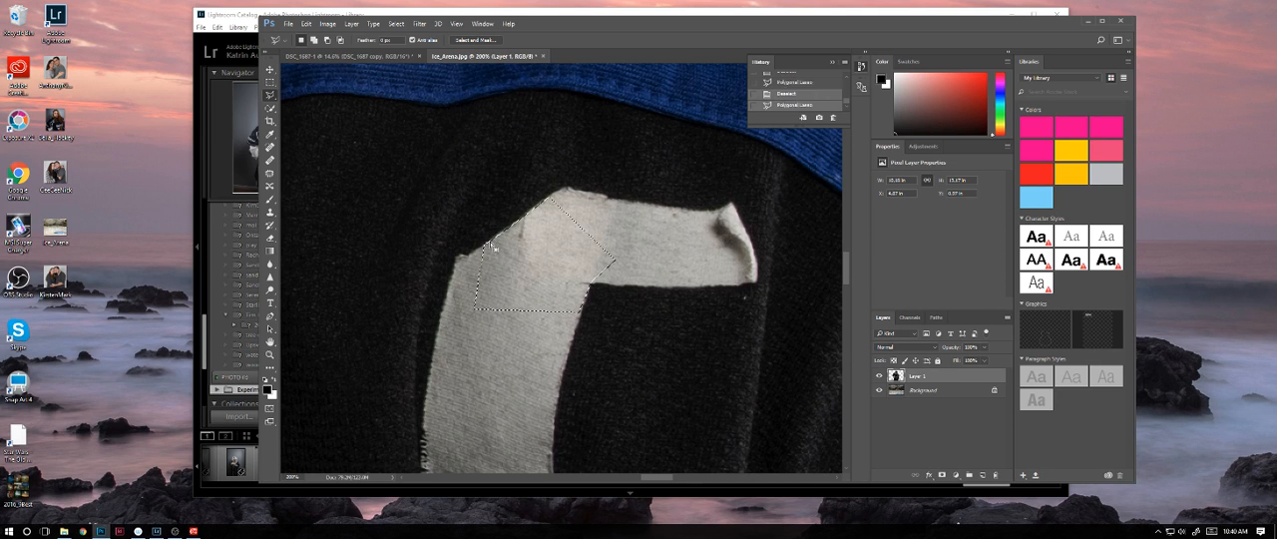
Step: Clone clean tape over the seam mark near the slanted outer edge of the C's upper corner
{"action": "left_click", "coordinate": [270, 211]}
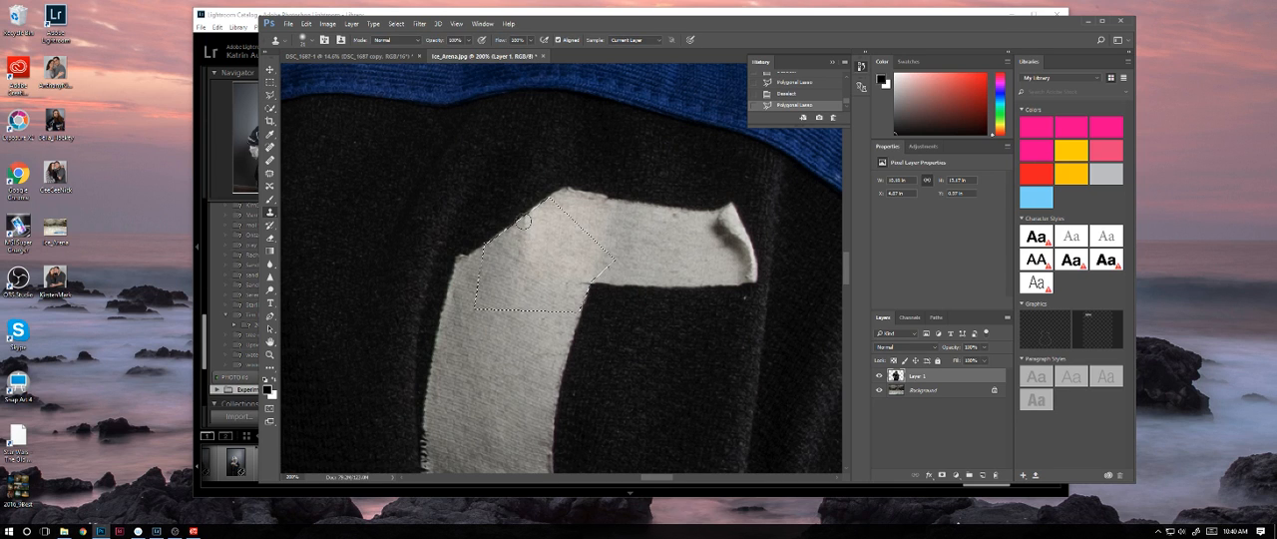
{"action": "left_click", "coordinate": [517, 238]}
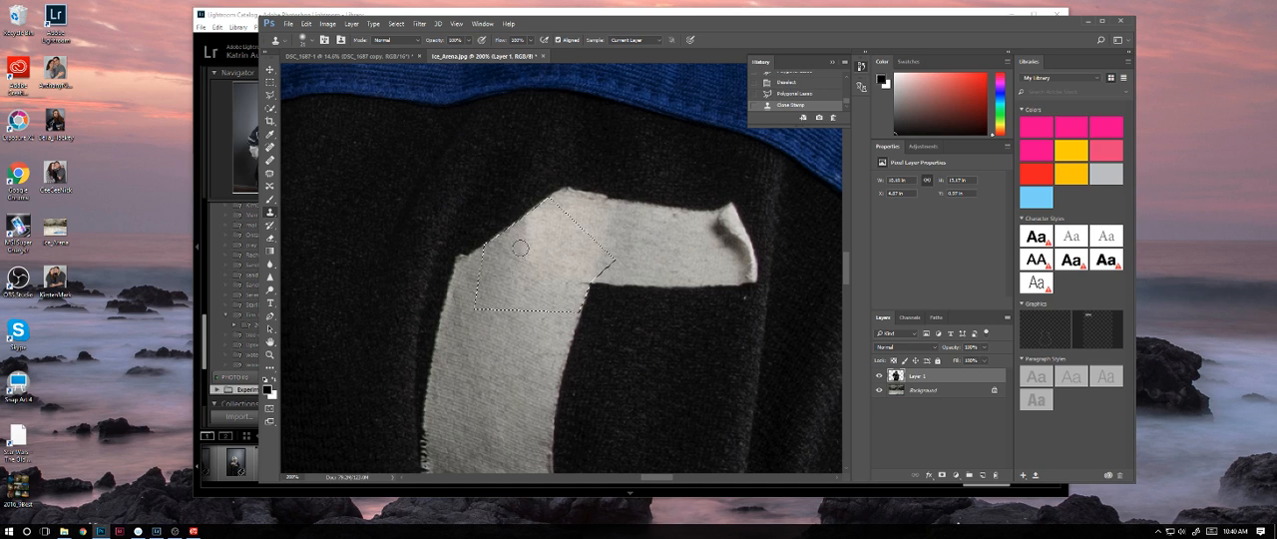
{"action": "right_click", "coordinate": [582, 280]}
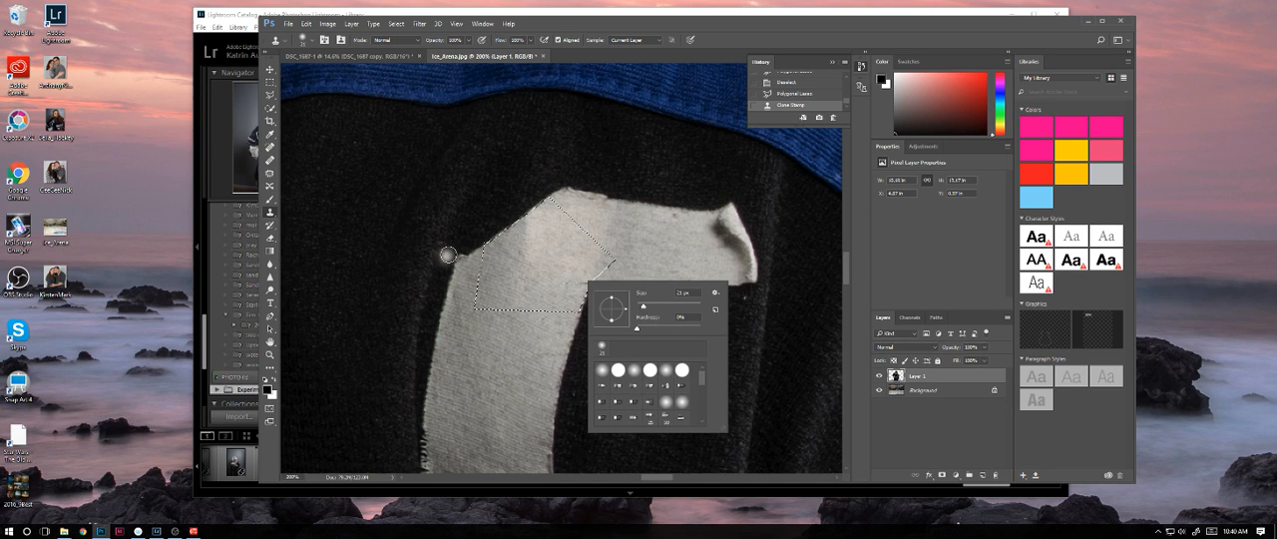
{"action": "left_click", "coordinate": [270, 70]}
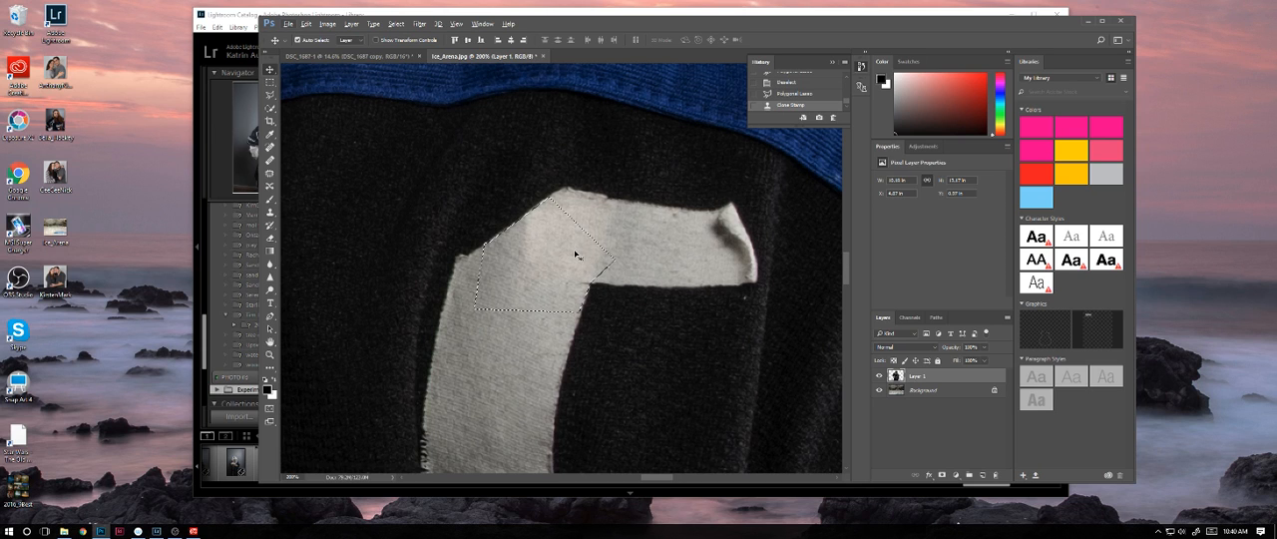
Step: Clone tape texture over the C's inner corner, where the vertical stroke meets the upper arm
{"action": "left_click", "coordinate": [269, 212]}
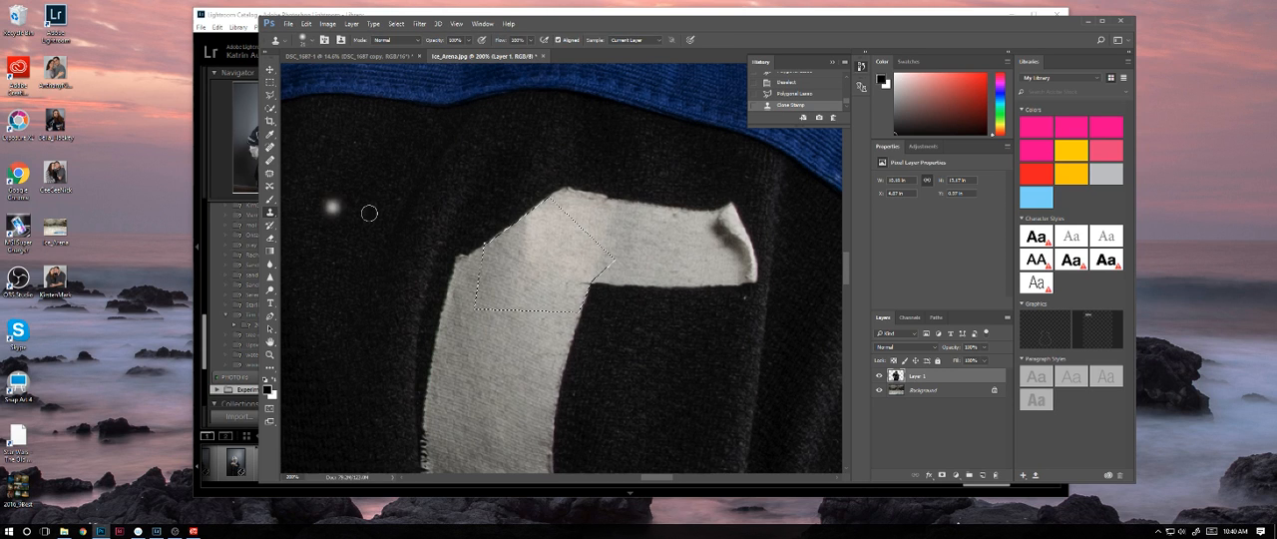
{"action": "right_click", "coordinate": [586, 281]}
{"action": "left_click", "coordinate": [573, 282]}
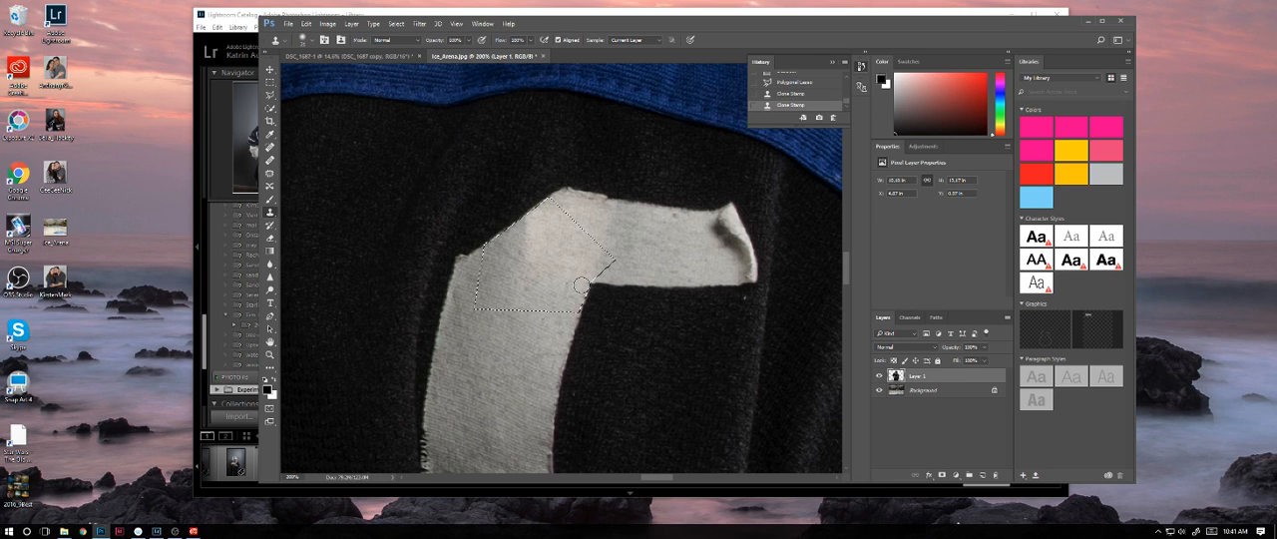
{"action": "right_click", "coordinate": [584, 284]}
{"action": "left_click", "coordinate": [549, 290]}
{"action": "right_click", "coordinate": [584, 284]}
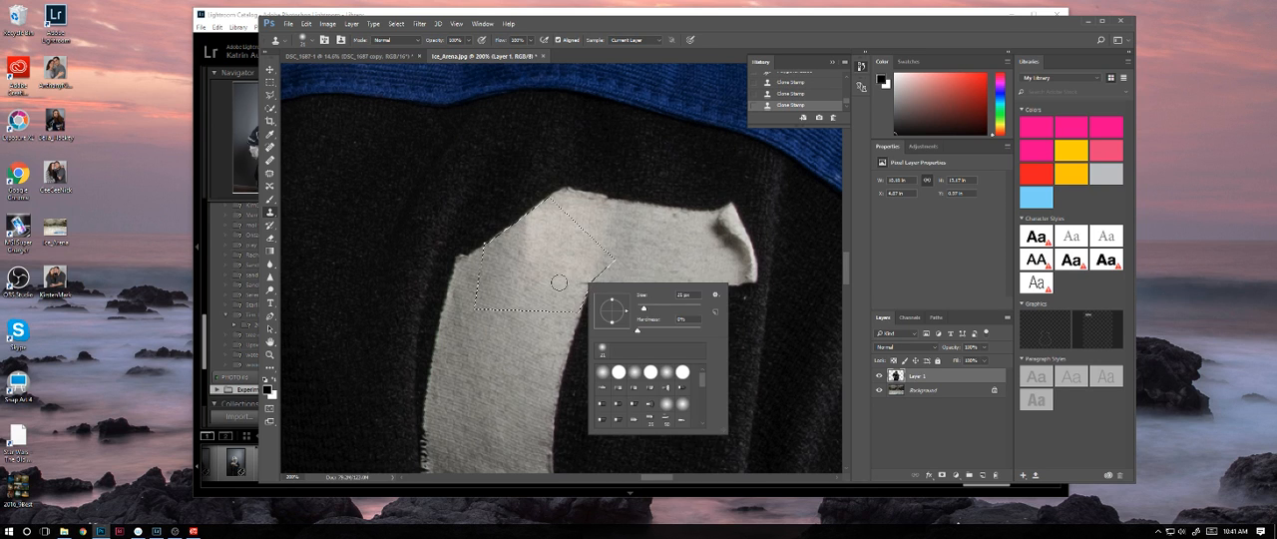
{"action": "left_click", "coordinate": [570, 265]}
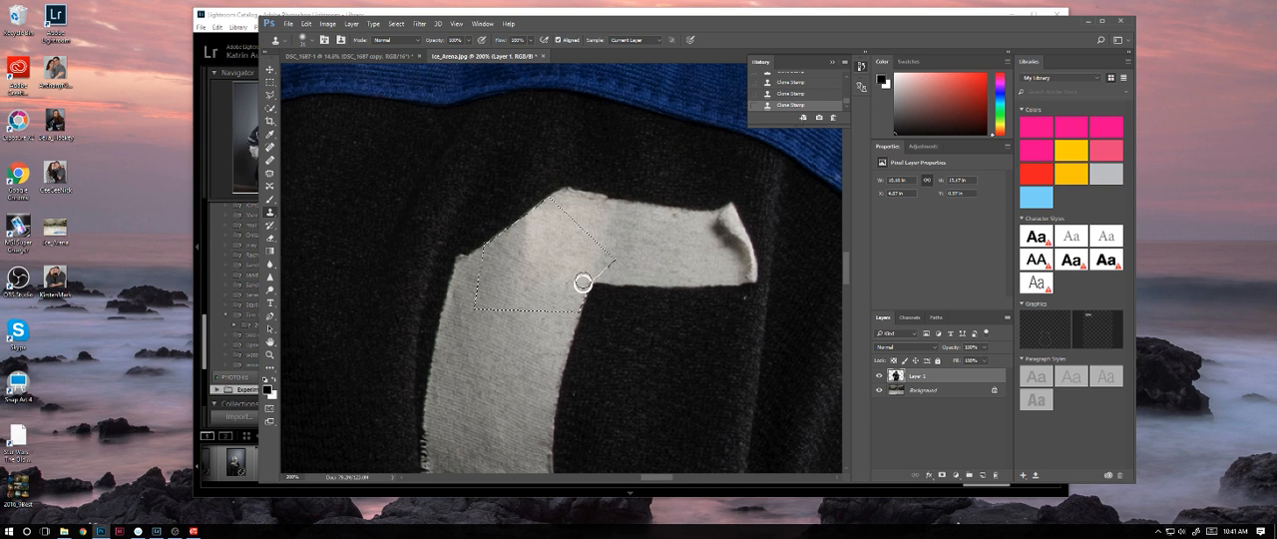
{"action": "right_click", "coordinate": [584, 281]}
{"action": "left_click", "coordinate": [569, 271]}
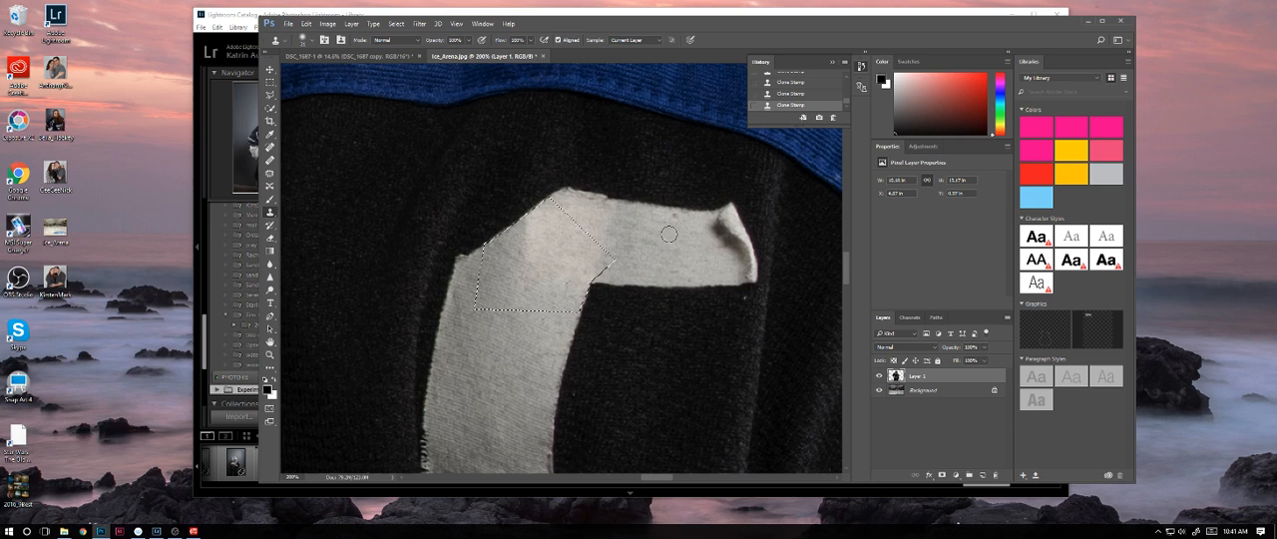
Step: Smooth the seam along the outer side of the C's upper corner with the Healing Brush, and clear the selection
{"action": "key", "text": "j"}
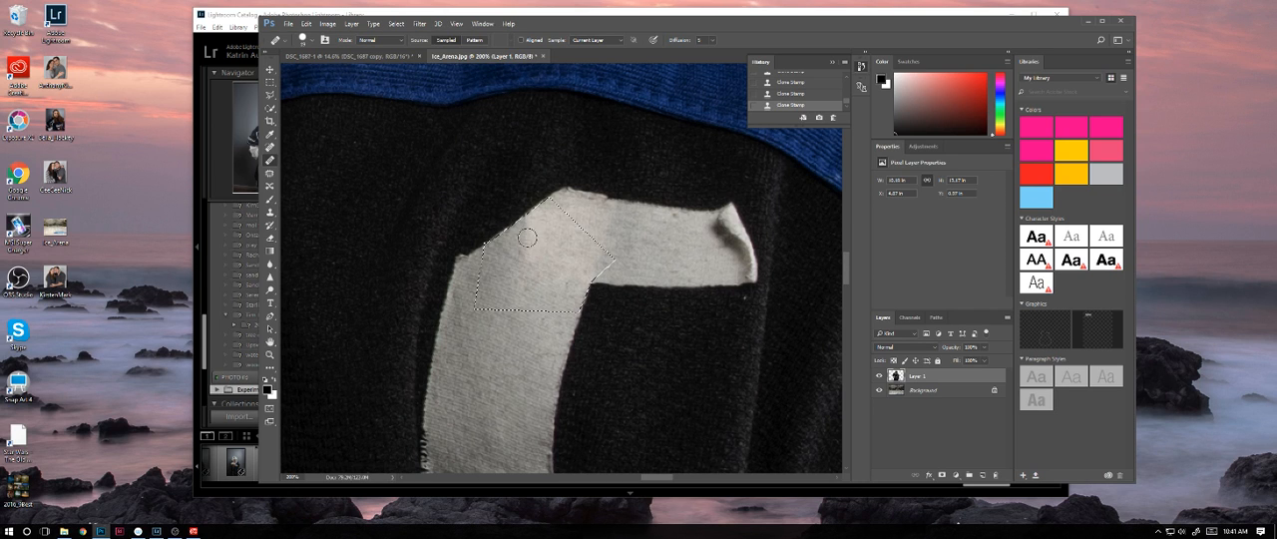
{"action": "left_click", "coordinate": [526, 228]}
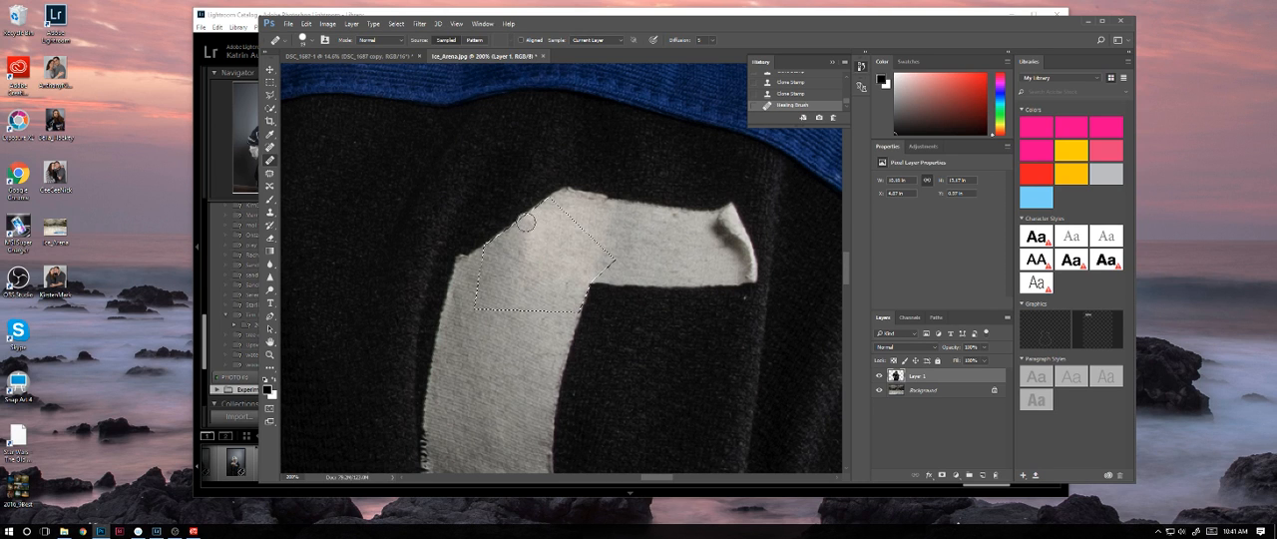
{"action": "left_click", "coordinate": [521, 241]}
{"action": "left_click", "coordinate": [487, 301], "text": "alt"}
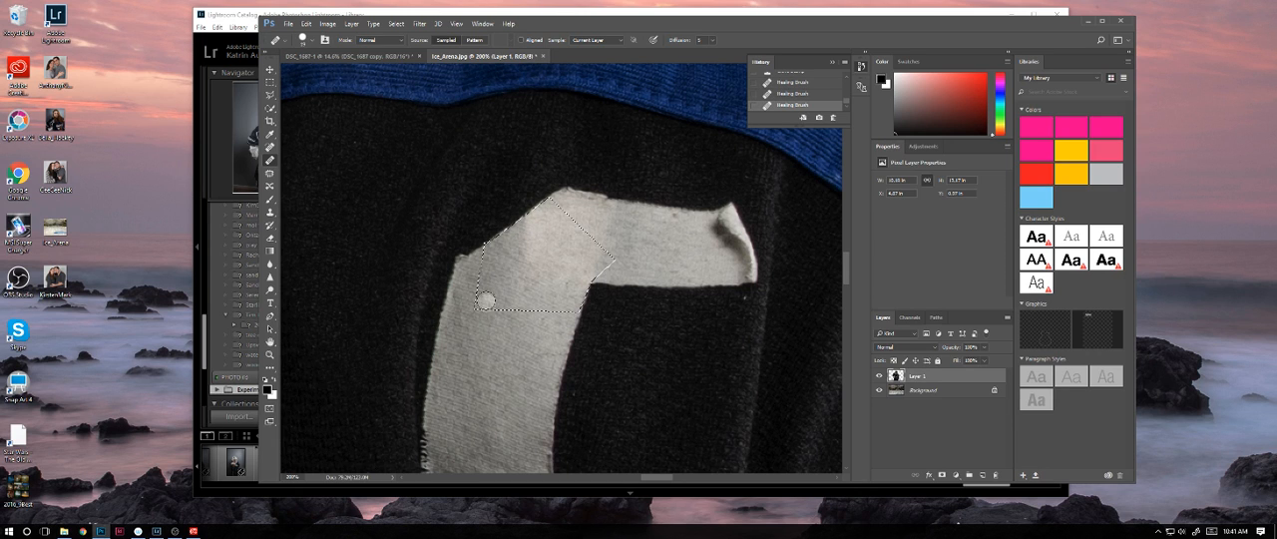
{"action": "left_click", "coordinate": [498, 268]}
{"action": "key", "text": "ctrl+d"}
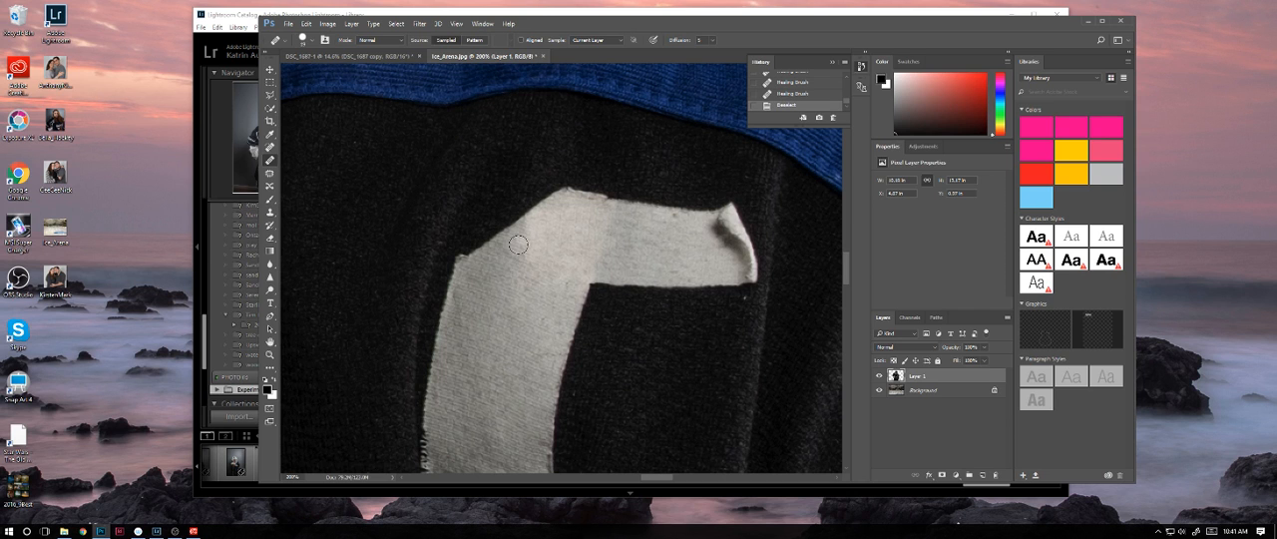
Step: Examine the retouched C, the player's face and helmet, and the whole composite for remaining flaws
{"action": "key", "text": "ctrl+minus"}
{"action": "key", "text": "ctrl+minus"}
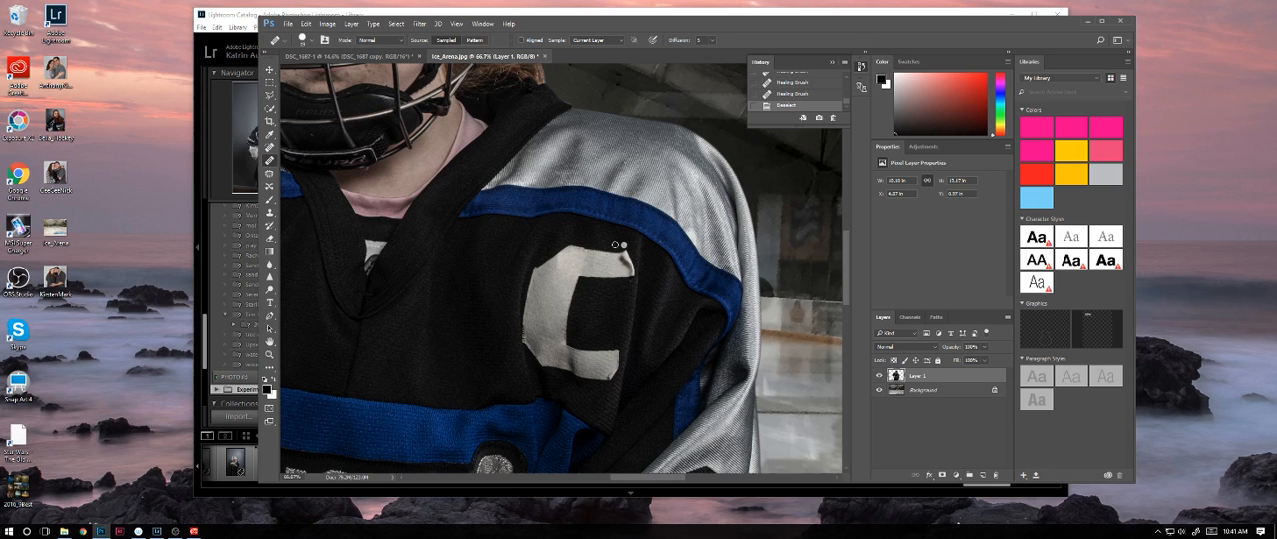
{"action": "left_click_drag", "start_coordinate": [430, 276], "coordinate": [703, 377]}
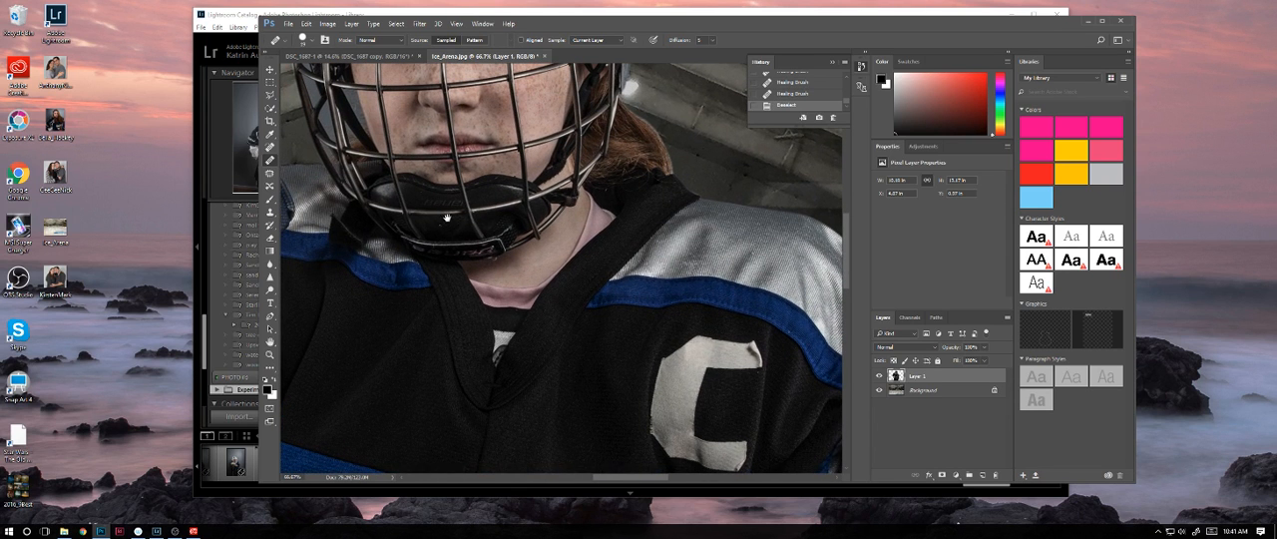
{"action": "left_click_drag", "start_coordinate": [445, 221], "coordinate": [468, 340]}
{"action": "left_click_drag", "start_coordinate": [465, 245], "coordinate": [478, 317]}
{"action": "left_click_drag", "start_coordinate": [452, 167], "coordinate": [482, 317]}
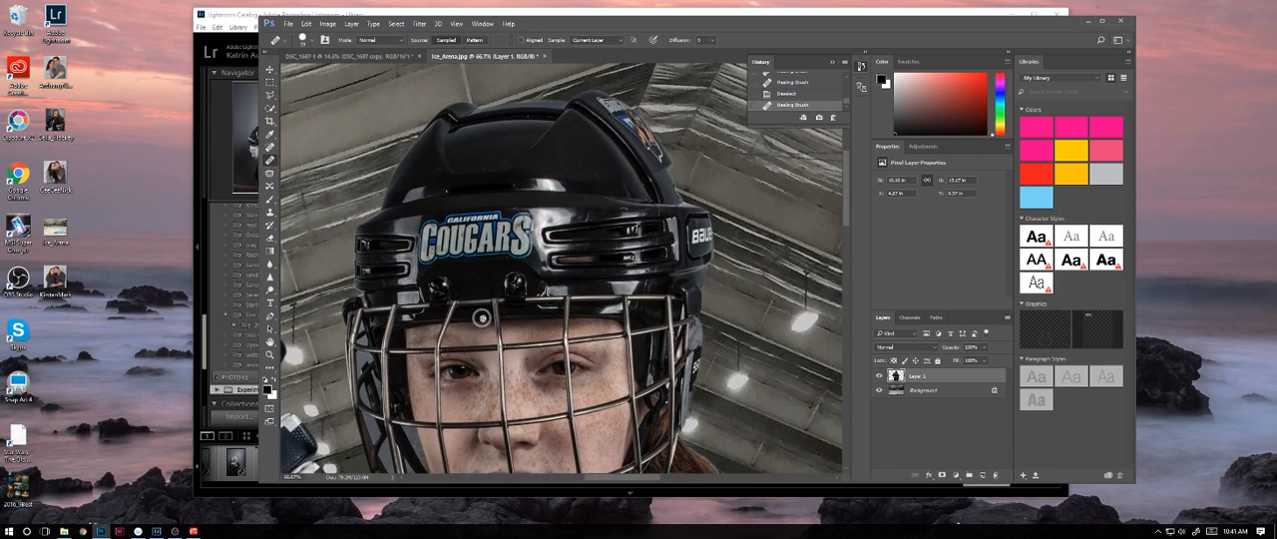
{"action": "key", "text": "ctrl+minus"}
{"action": "key", "text": "ctrl+minus"}
{"action": "key", "text": "ctrl+minus"}
{"action": "key", "text": "ctrl+minus"}
{"action": "key", "text": "ctrl+minus"}
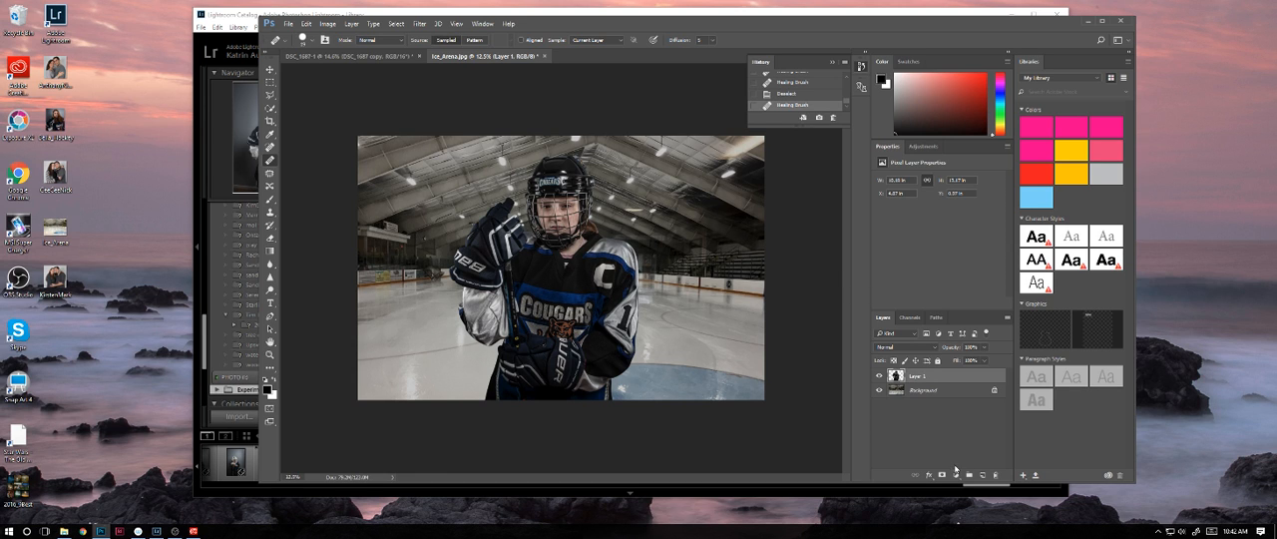
Step: Add a Levels adjustment layer directly above the Background and brighten the arena by lowering the midtone and white input sliders
{"action": "left_click", "coordinate": [958, 392]}
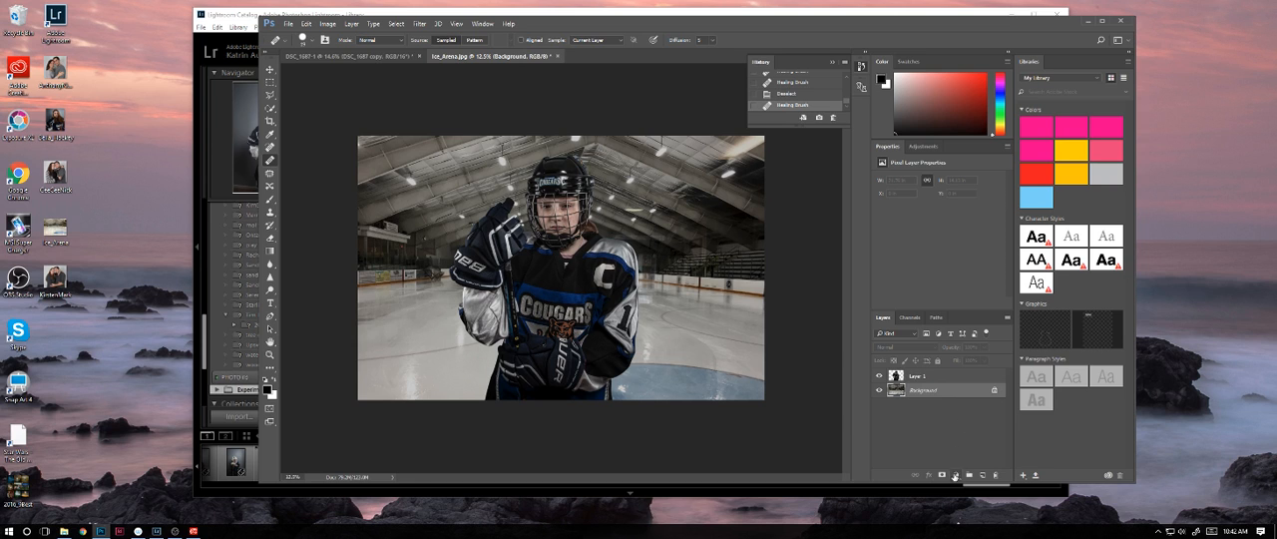
{"action": "left_click", "coordinate": [955, 476]}
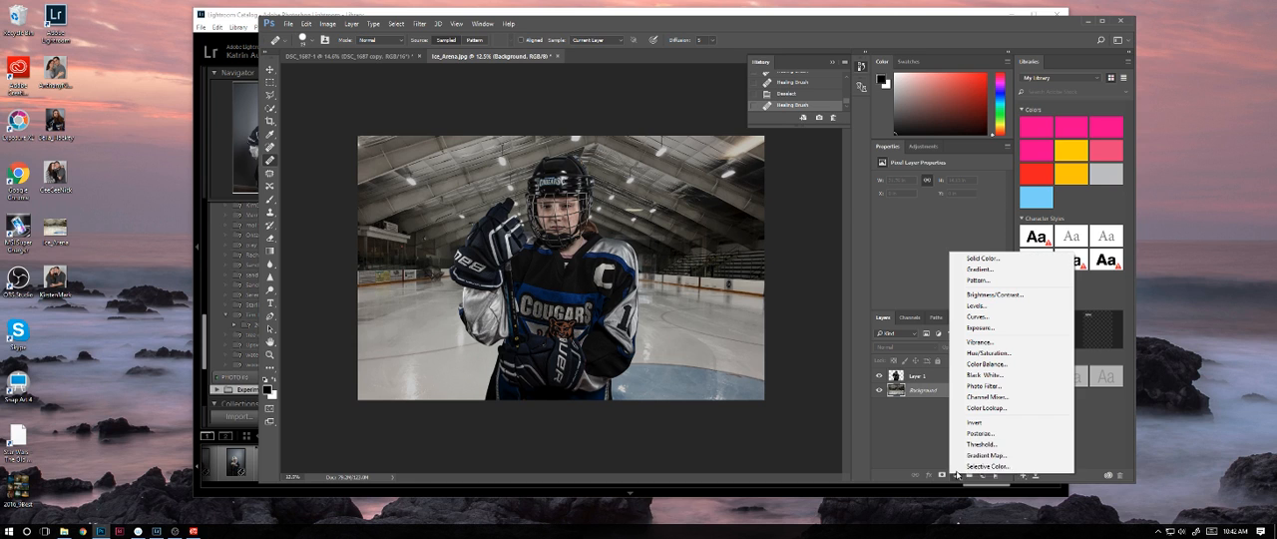
{"action": "left_click", "coordinate": [984, 306]}
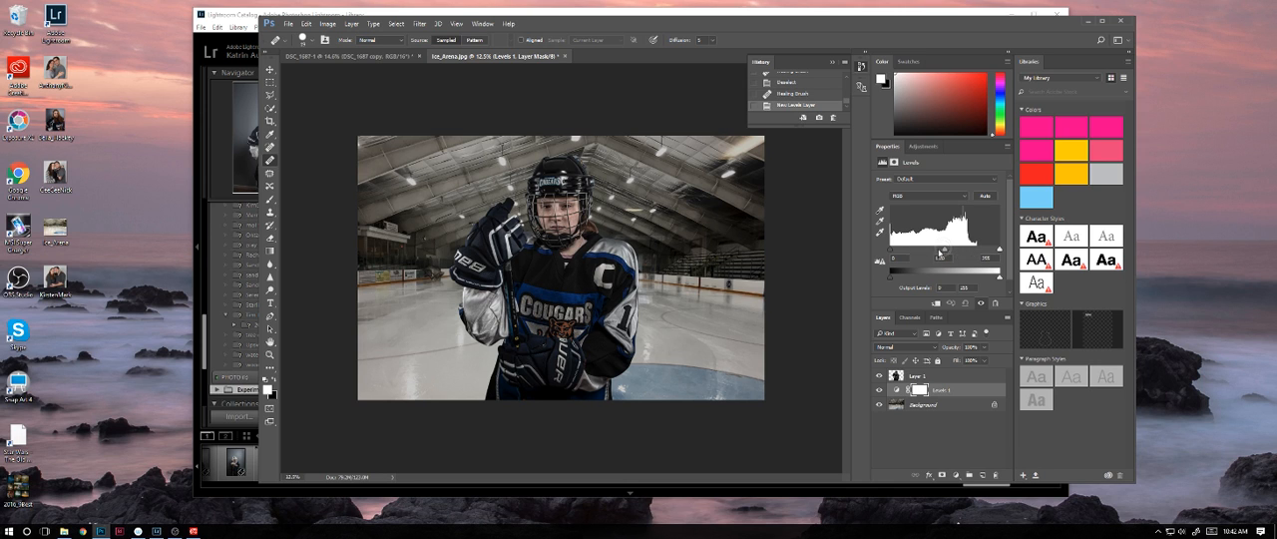
{"action": "left_click_drag", "start_coordinate": [943, 251], "coordinate": [941, 250]}
{"action": "left_click_drag", "start_coordinate": [997, 249], "coordinate": [985, 251]}
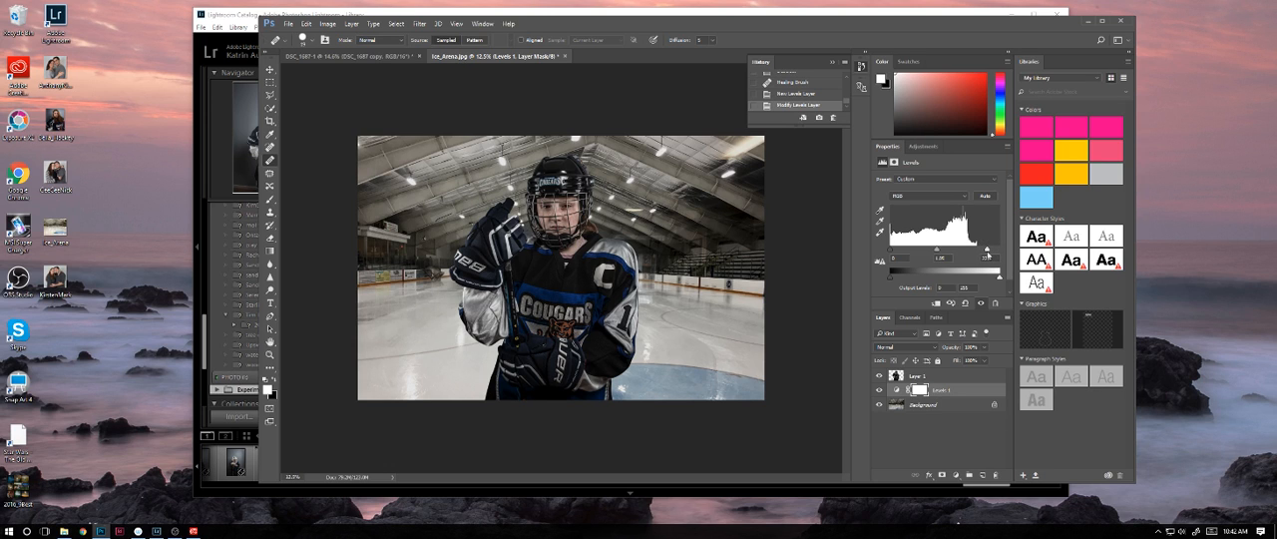
Step: Lower the white input slider of the arena's Levels adjustment further to brighten the highlights
{"action": "left_click_drag", "start_coordinate": [987, 251], "coordinate": [931, 253]}
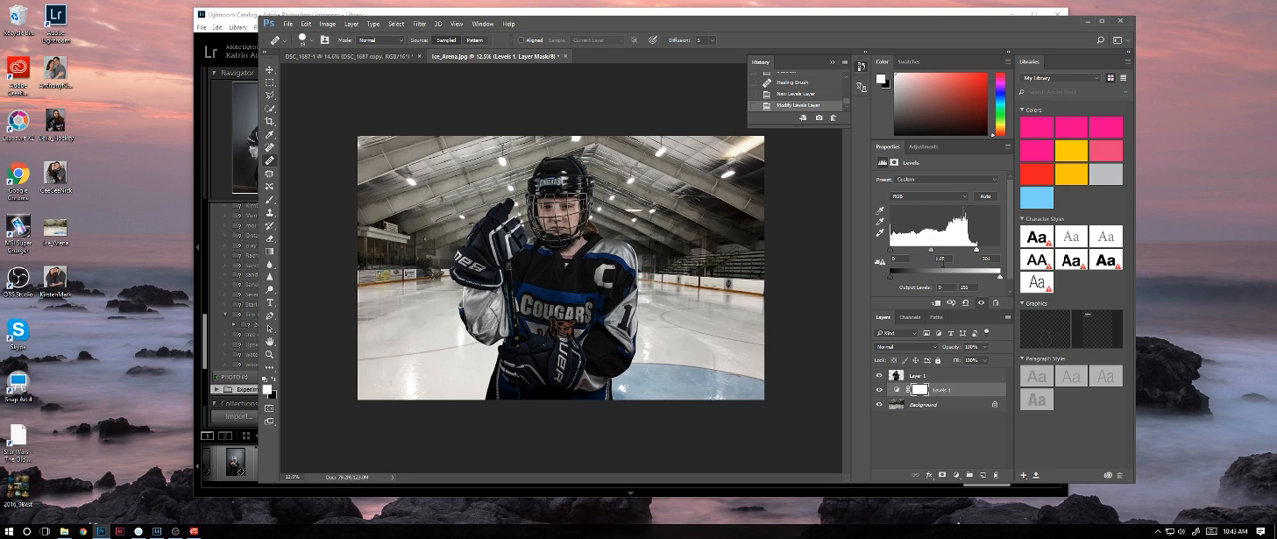
{"action": "left_click_drag", "start_coordinate": [945, 259], "coordinate": [922, 192]}
{"action": "type", "text": "20"}
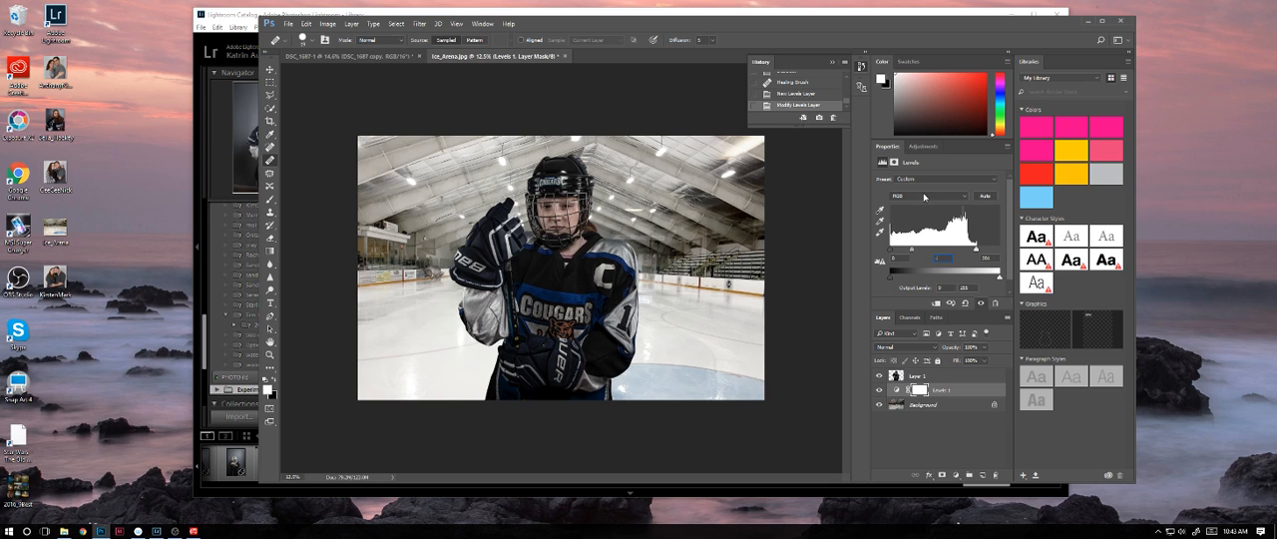
{"action": "type", "text": "-20"}
{"action": "key", "text": "Return"}
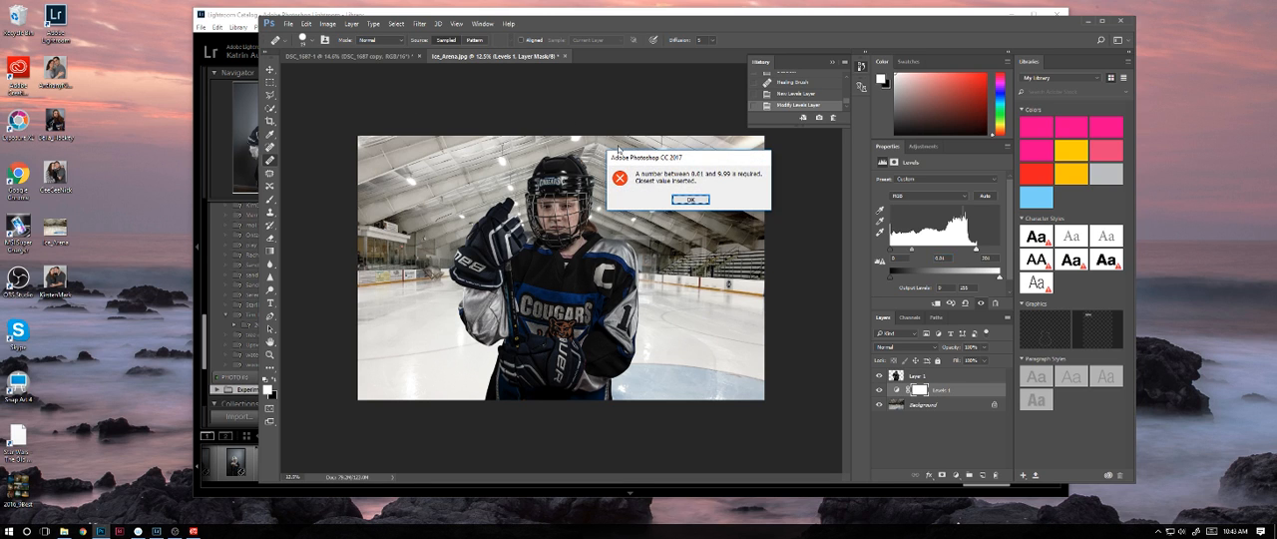
{"action": "left_click", "coordinate": [697, 200]}
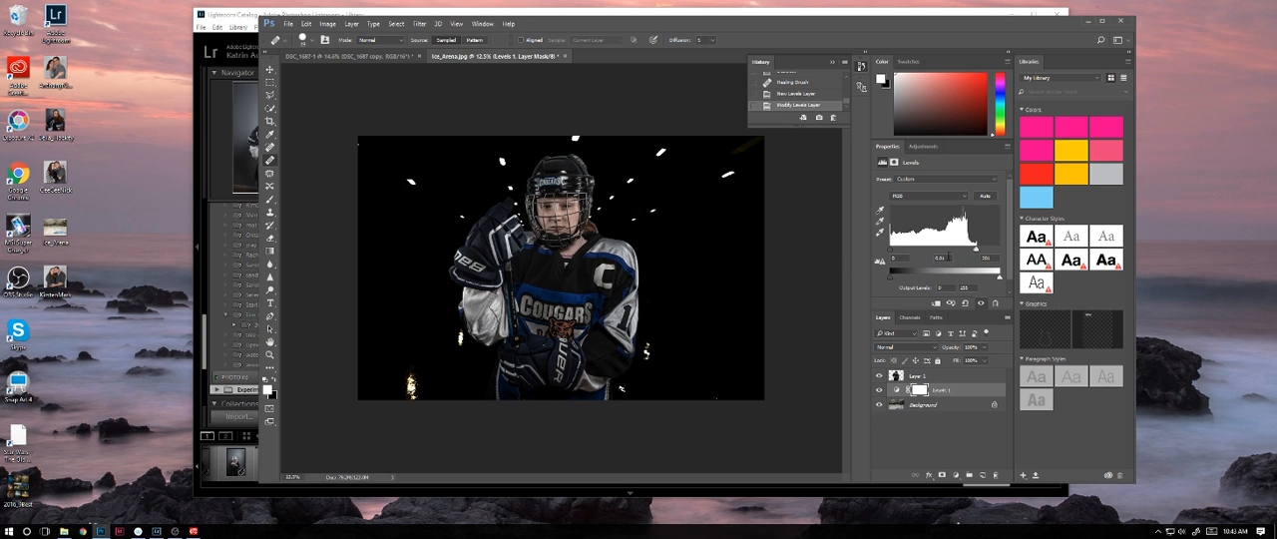
{"action": "left_click", "coordinate": [935, 258]}
{"action": "type", "text": "48"}
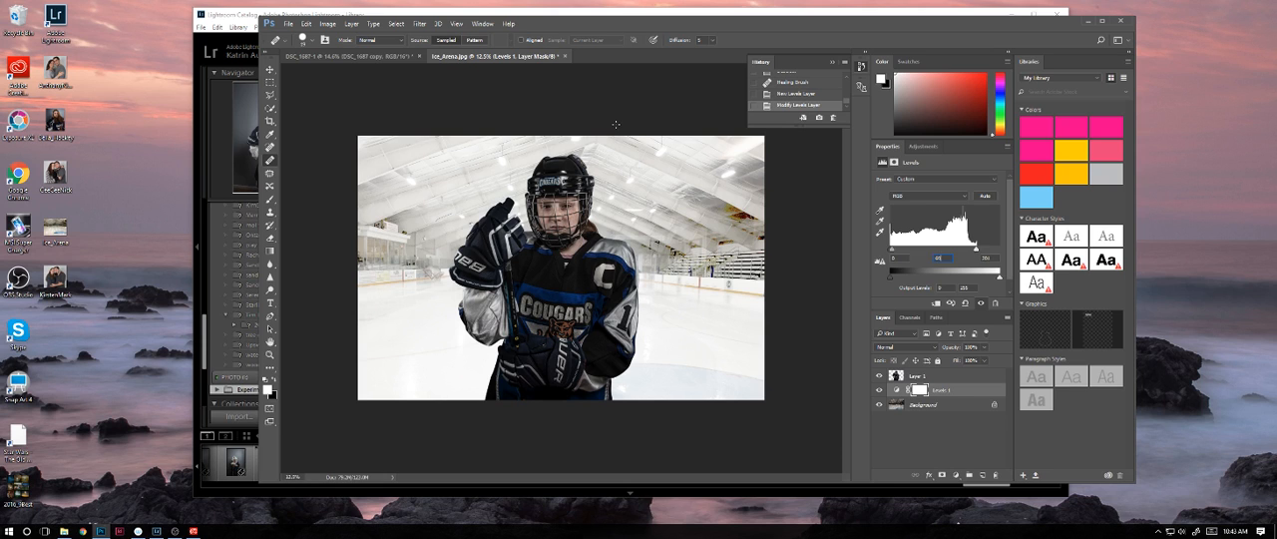
{"action": "left_click", "coordinate": [616, 126]}
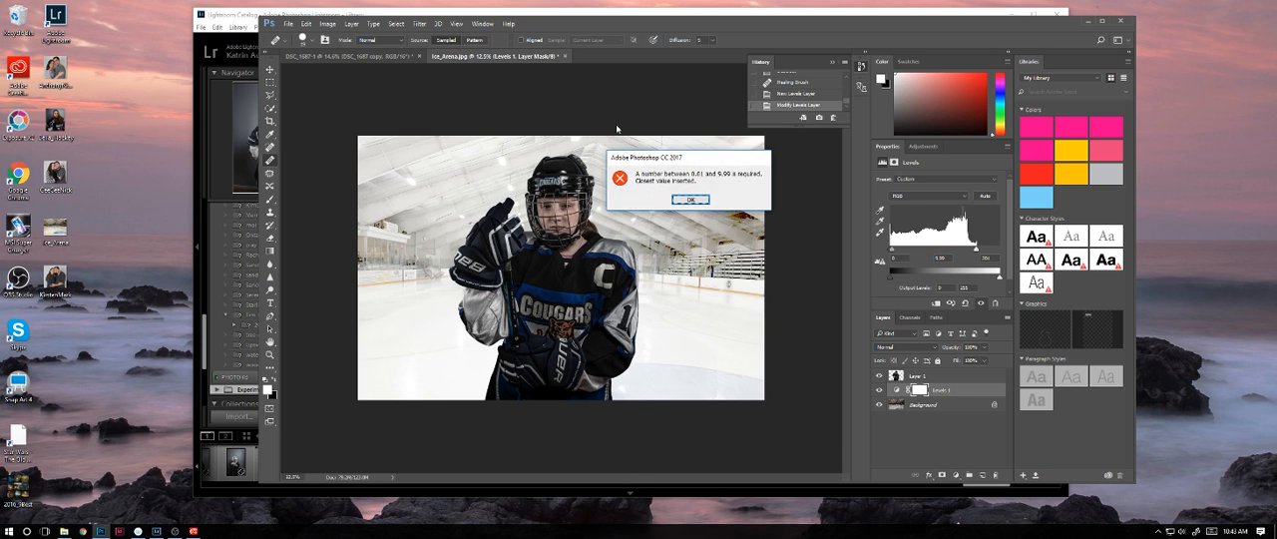
{"action": "left_click", "coordinate": [690, 199]}
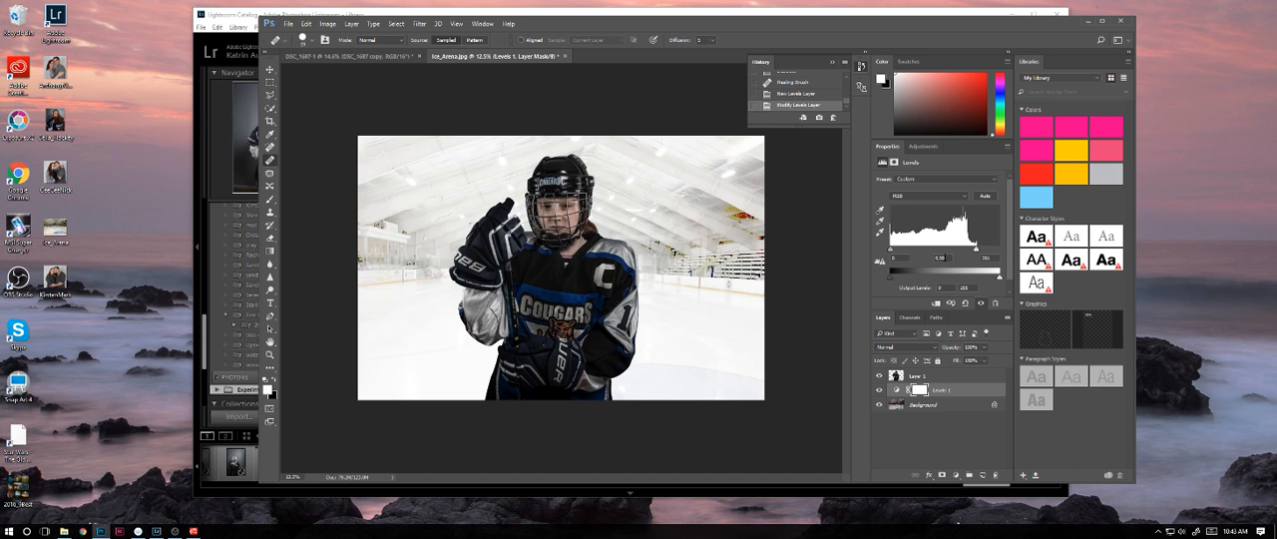
Step: Set the midtone value of the arena's Levels adjustment to 0.55 to darken the background
{"action": "left_click_drag", "start_coordinate": [945, 257], "coordinate": [749, 183]}
{"action": "type", "text": "4.5"}
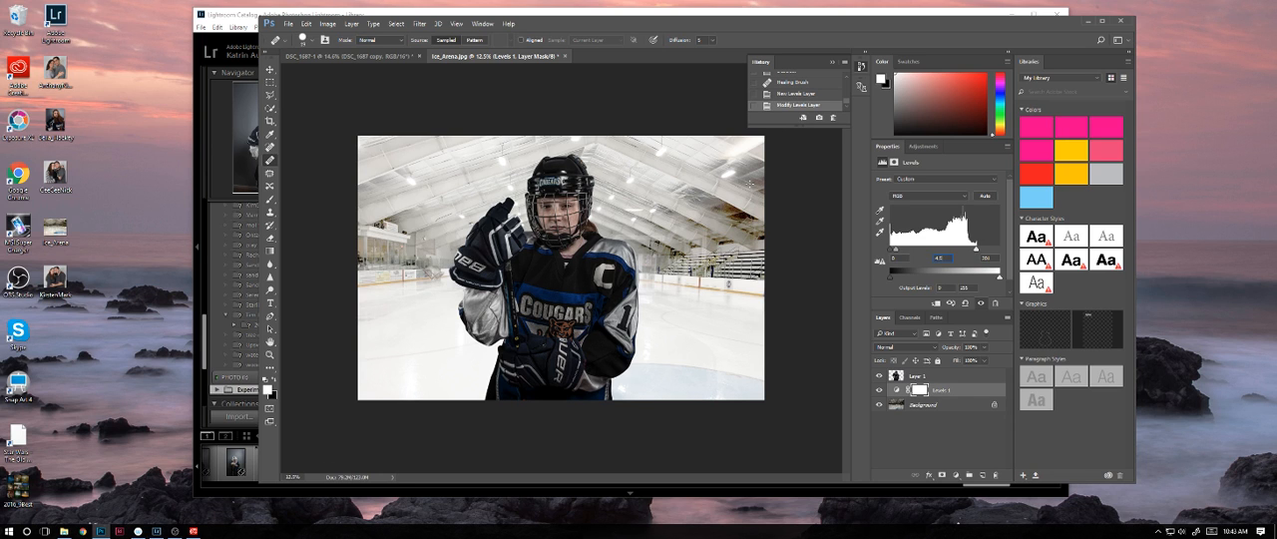
{"action": "key", "text": "BackSpace"}
{"action": "key", "text": "BackSpace"}
{"action": "key", "text": "BackSpace"}
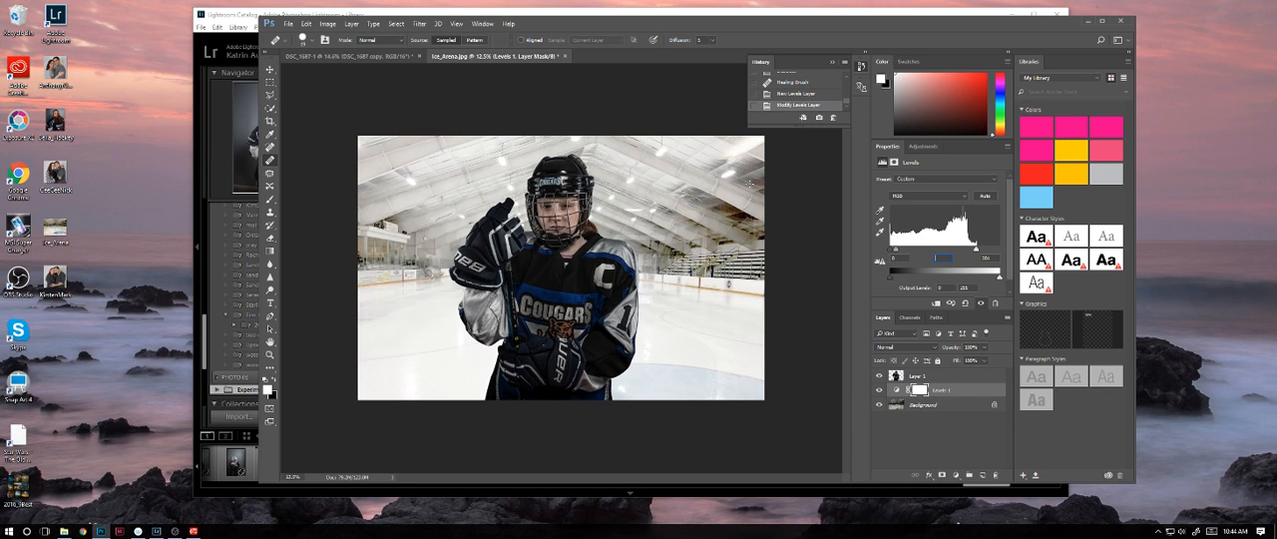
{"action": "type", "text": "1.2"}
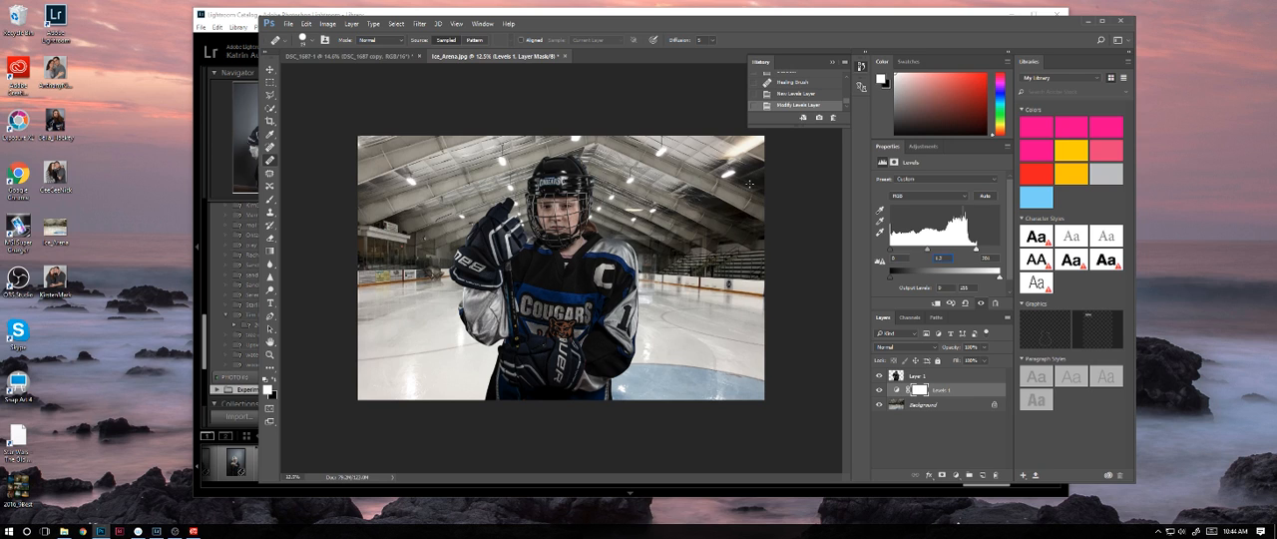
{"action": "key", "text": "BackSpace"}
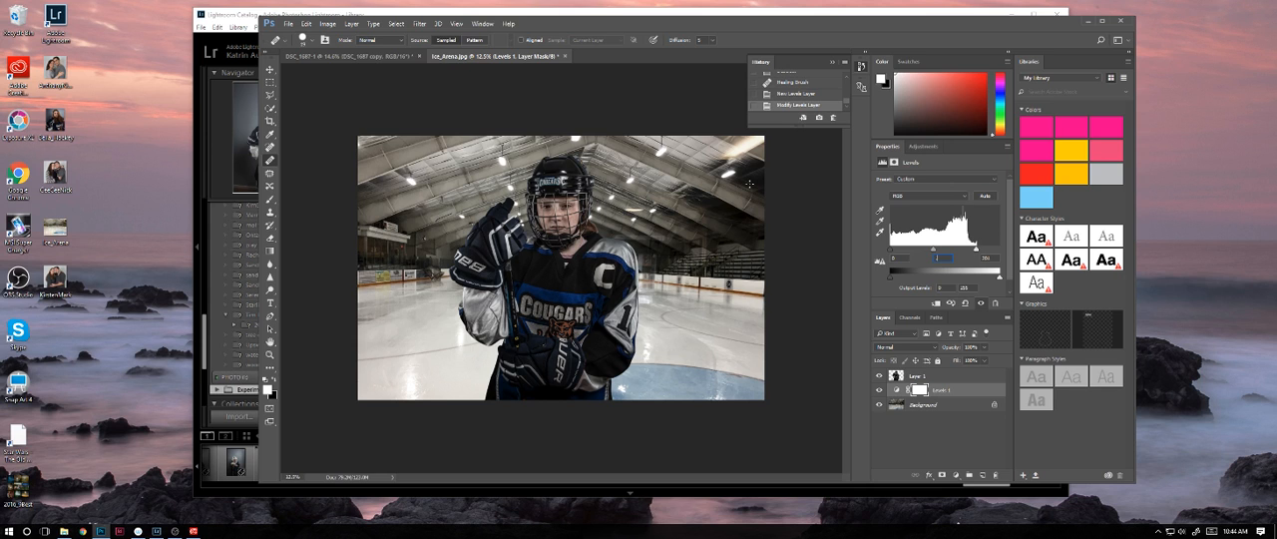
{"action": "type", "text": "55"}
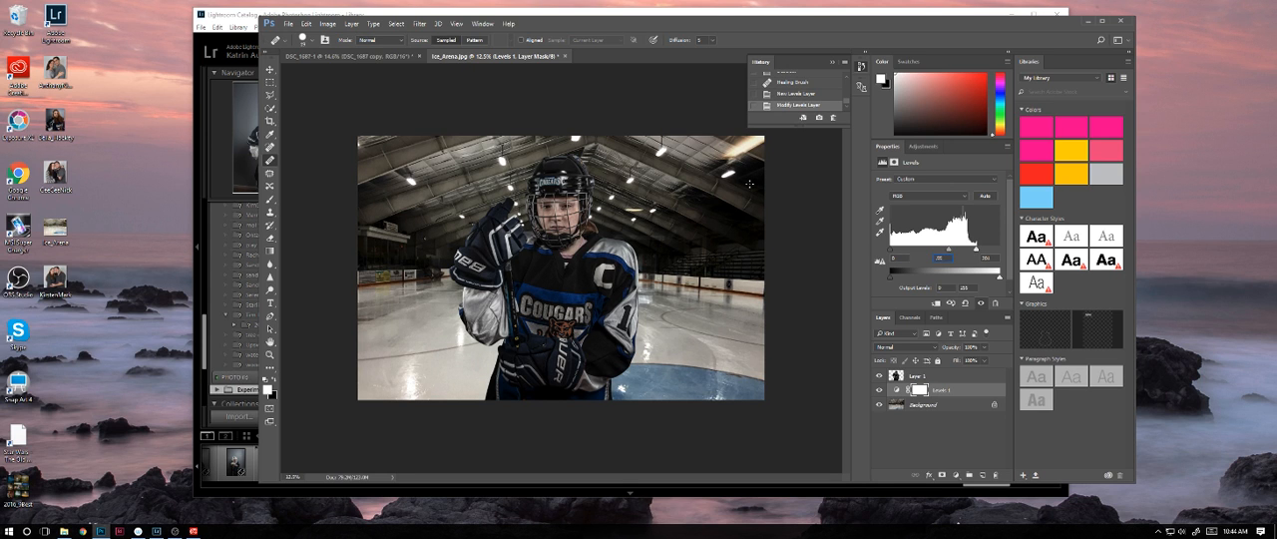
Step: Add a Hue/Saturation adjustment layer directly above the Background and lower the Reds saturation to about -15
{"action": "left_click", "coordinate": [956, 405]}
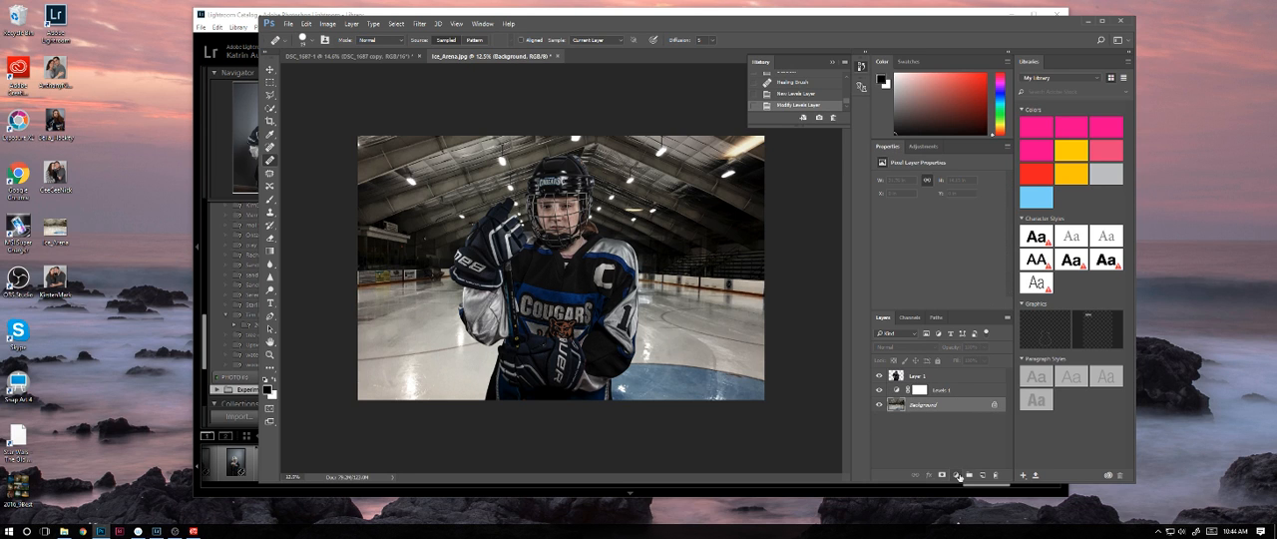
{"action": "left_click", "coordinate": [957, 475]}
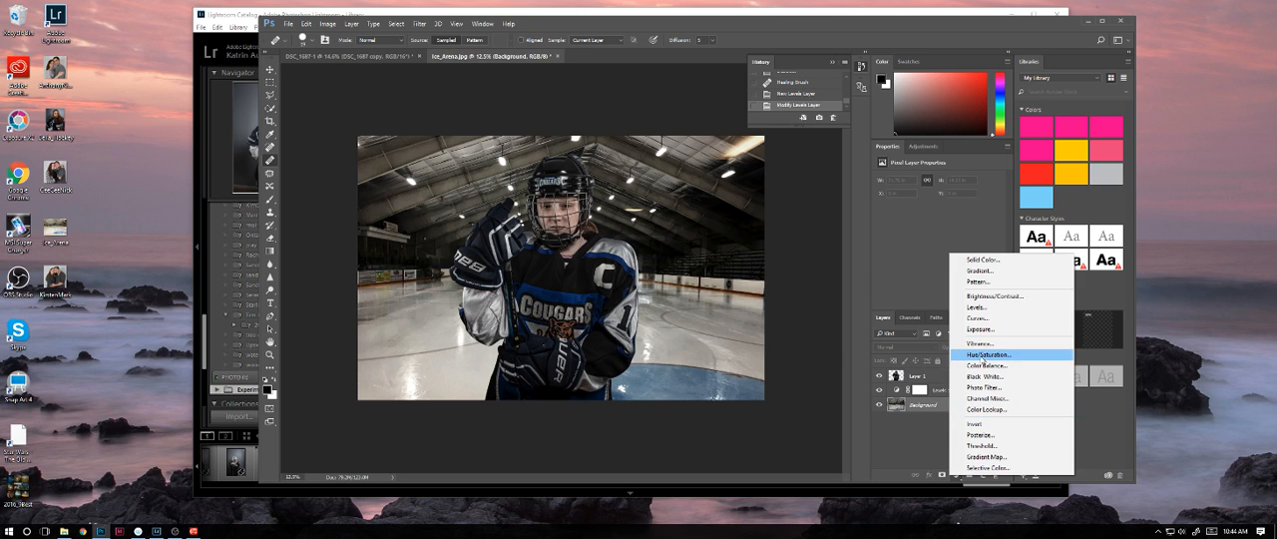
{"action": "left_click", "coordinate": [982, 355]}
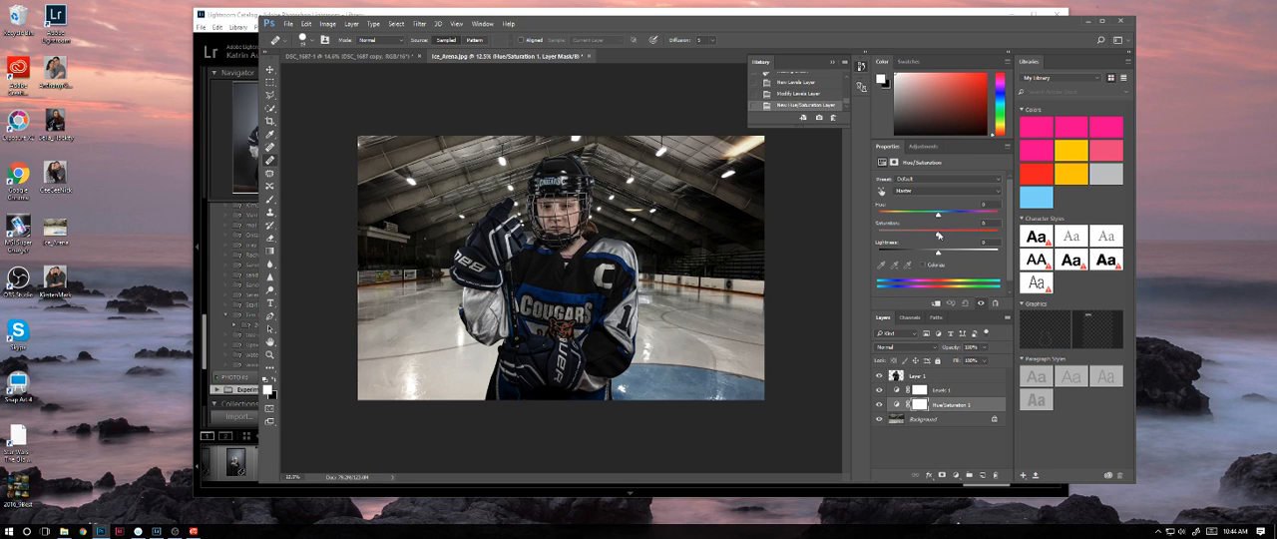
{"action": "left_click", "coordinate": [937, 233]}
{"action": "key", "text": "alt+3"}
{"action": "left_click", "coordinate": [936, 232]}
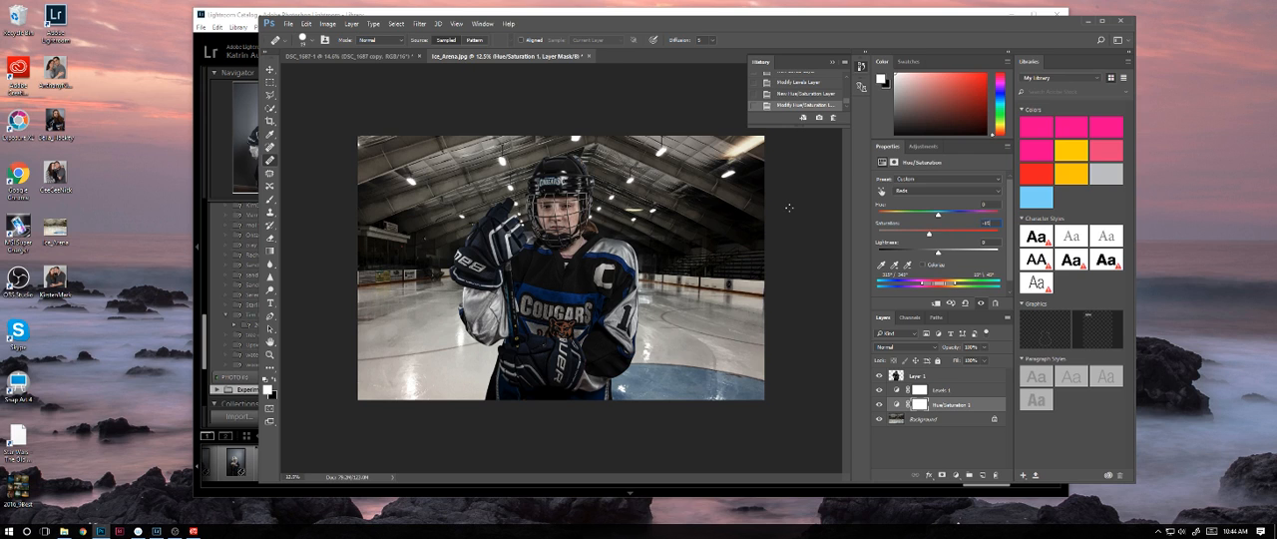
Step: Lower the Yellows saturation and set the Greens saturation to about -11 in the arena's Hue/Saturation adjustment
{"action": "left_click", "coordinate": [920, 190]}
{"action": "left_click", "coordinate": [913, 208]}
{"action": "left_click", "coordinate": [990, 223]}
{"action": "key", "text": "shift+Down"}
{"action": "left_click", "coordinate": [924, 192]}
{"action": "left_click", "coordinate": [923, 218]}
{"action": "left_click_drag", "start_coordinate": [934, 233], "coordinate": [929, 236]}
Step: Add a Brightness/Contrast adjustment layer above the Hue/Saturation layer and reduce the arena's contrast slightly
{"action": "left_click", "coordinate": [955, 476]}
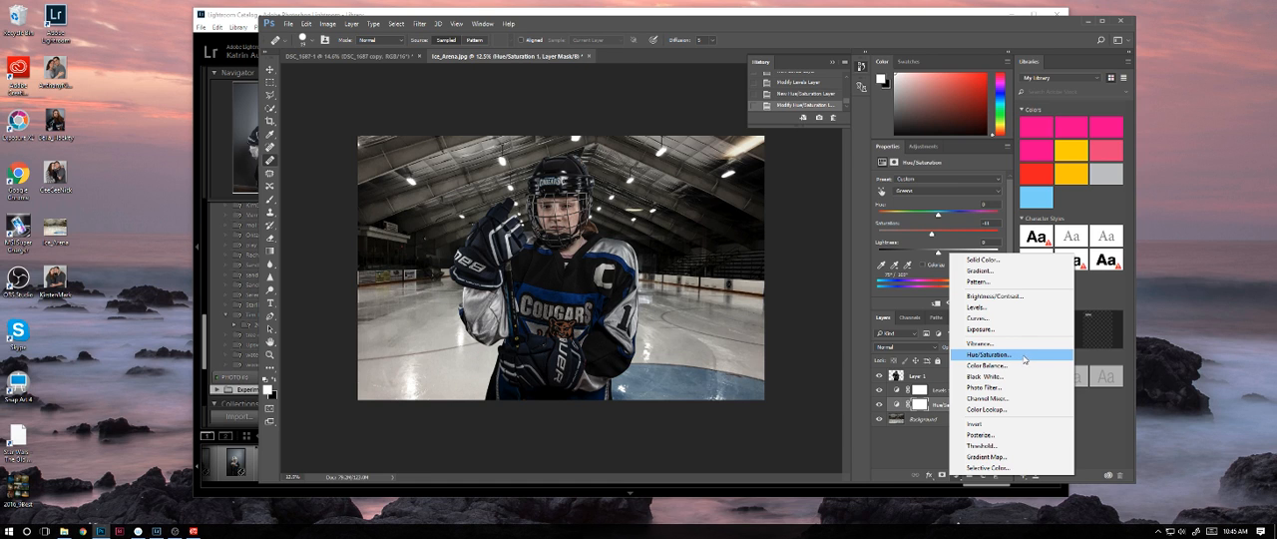
{"action": "left_click", "coordinate": [1021, 296]}
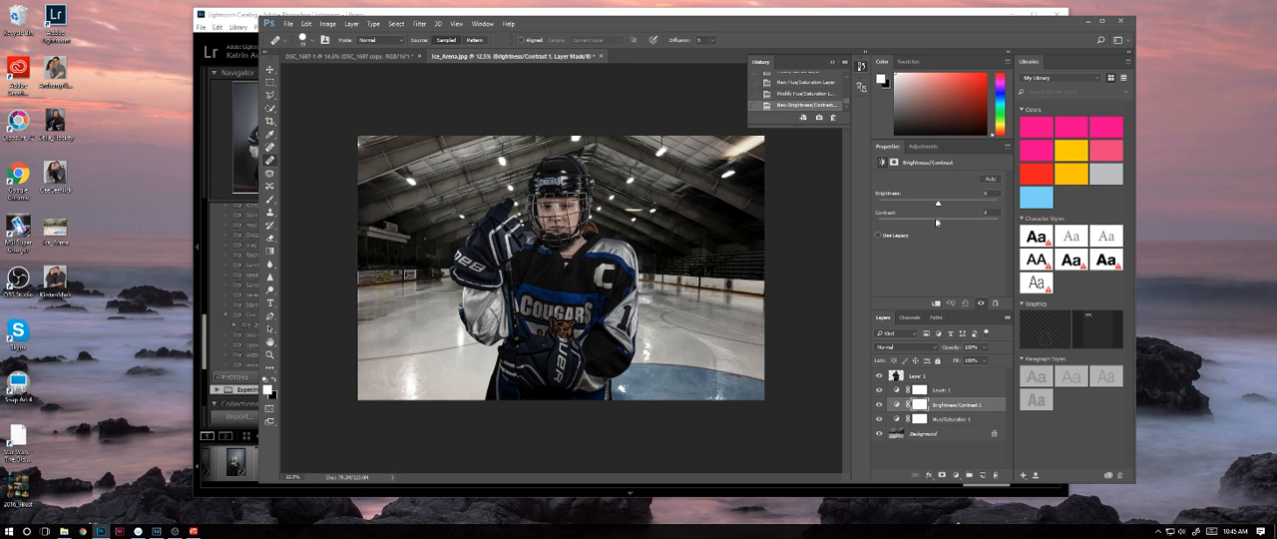
{"action": "left_click_drag", "start_coordinate": [936, 221], "coordinate": [925, 225]}
Step: Add a Photo Filter layer above Levels 1, using Cooling Filter (82) with its density lowered to a few percent
{"action": "left_click", "coordinate": [957, 391]}
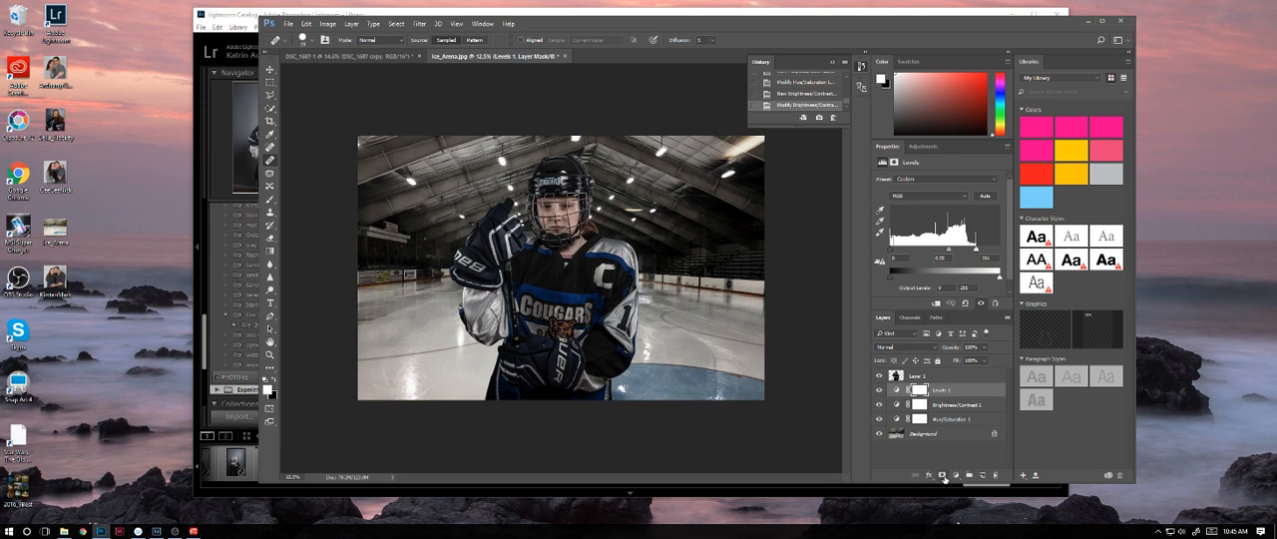
{"action": "left_click", "coordinate": [955, 476]}
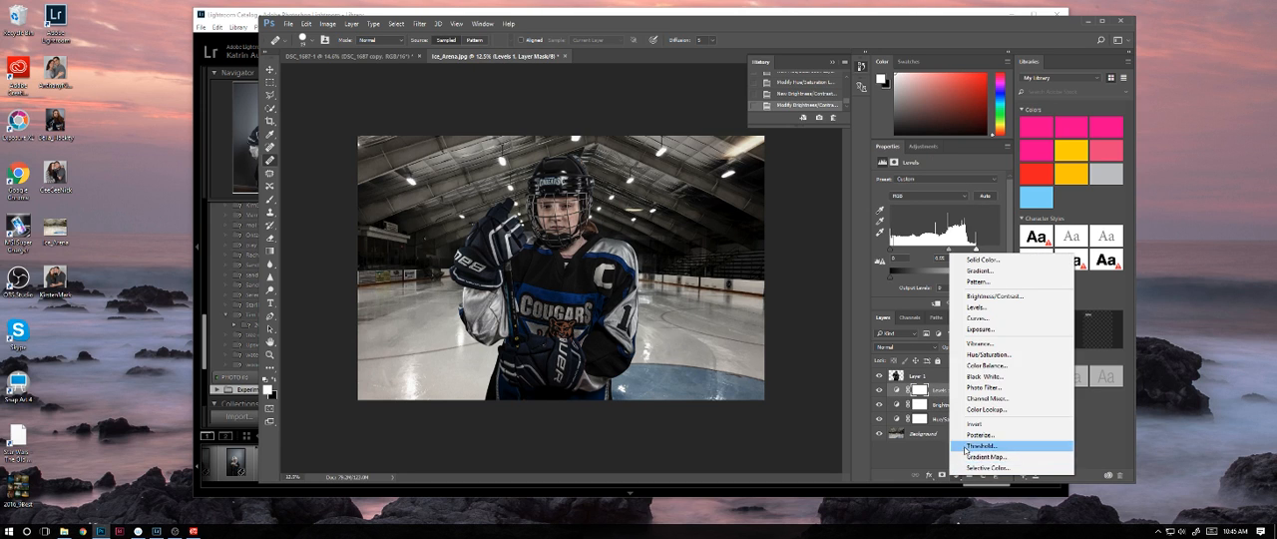
{"action": "left_click", "coordinate": [983, 389]}
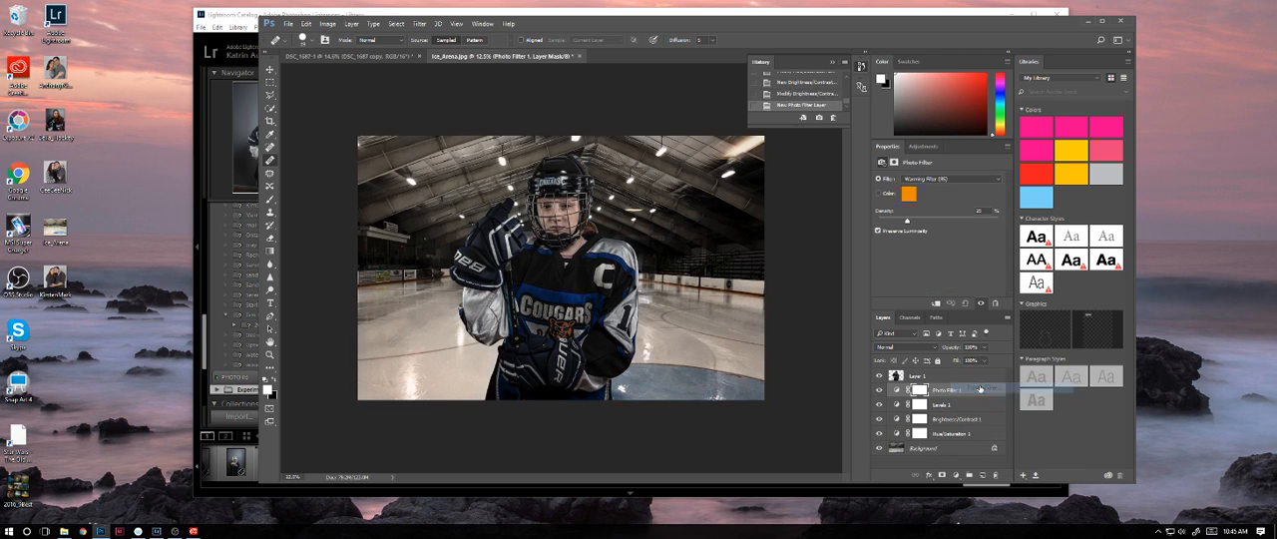
{"action": "left_click", "coordinate": [945, 180]}
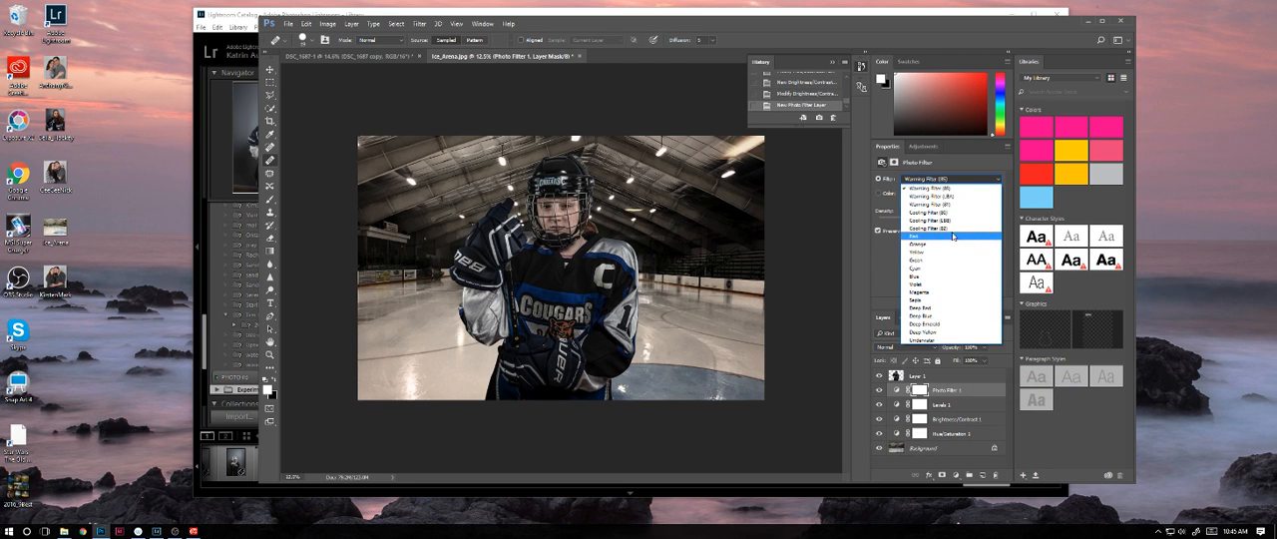
{"action": "left_click", "coordinate": [925, 228]}
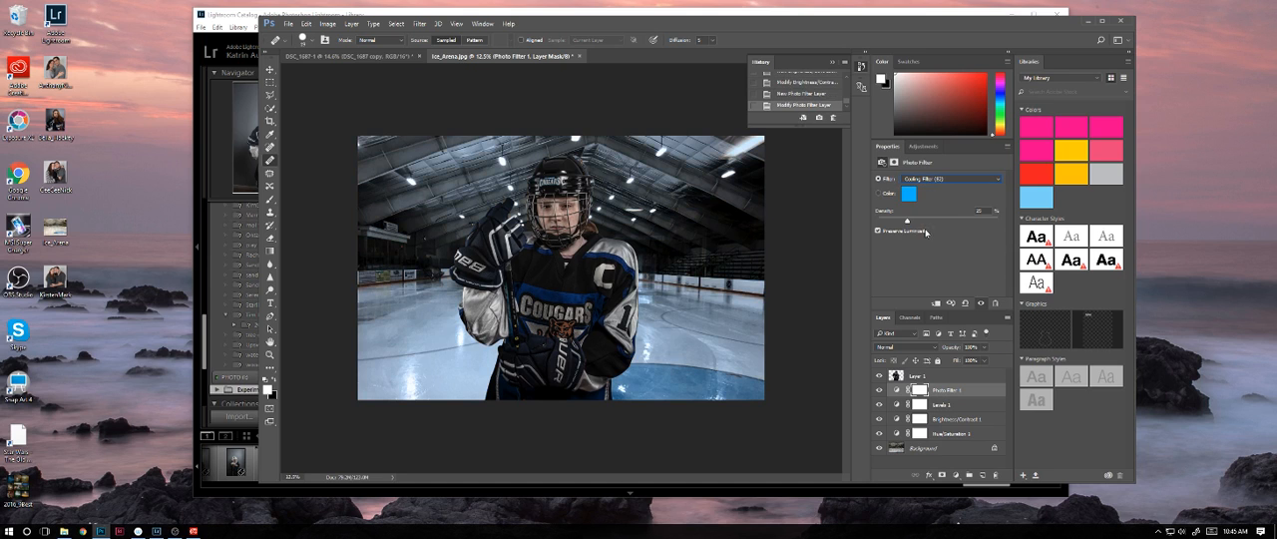
{"action": "left_click_drag", "start_coordinate": [907, 221], "coordinate": [883, 224]}
Step: Add a second Levels layer above the Photo Filter with black input 34, midtones 0.75 and white input 234
{"action": "left_click", "coordinate": [955, 475]}
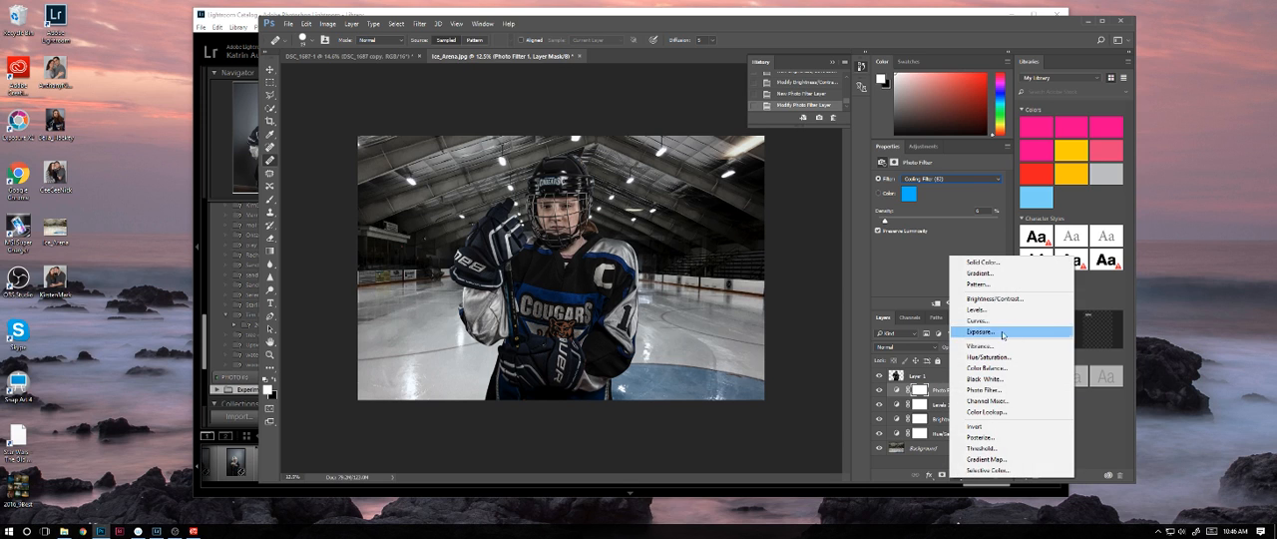
{"action": "left_click", "coordinate": [976, 309]}
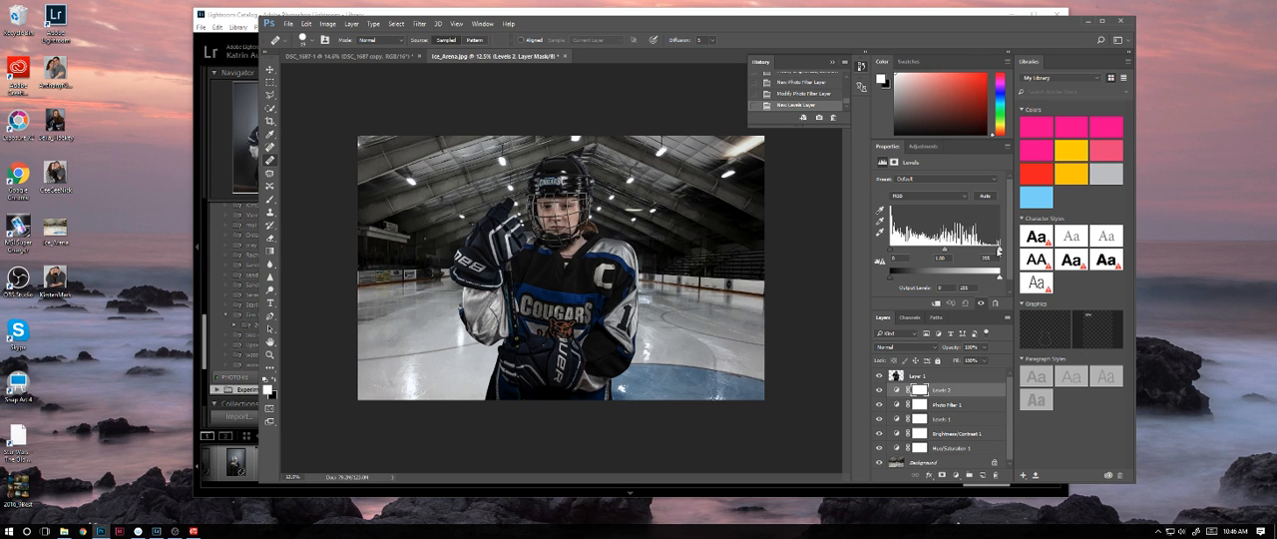
{"action": "left_click_drag", "start_coordinate": [999, 247], "coordinate": [949, 251]}
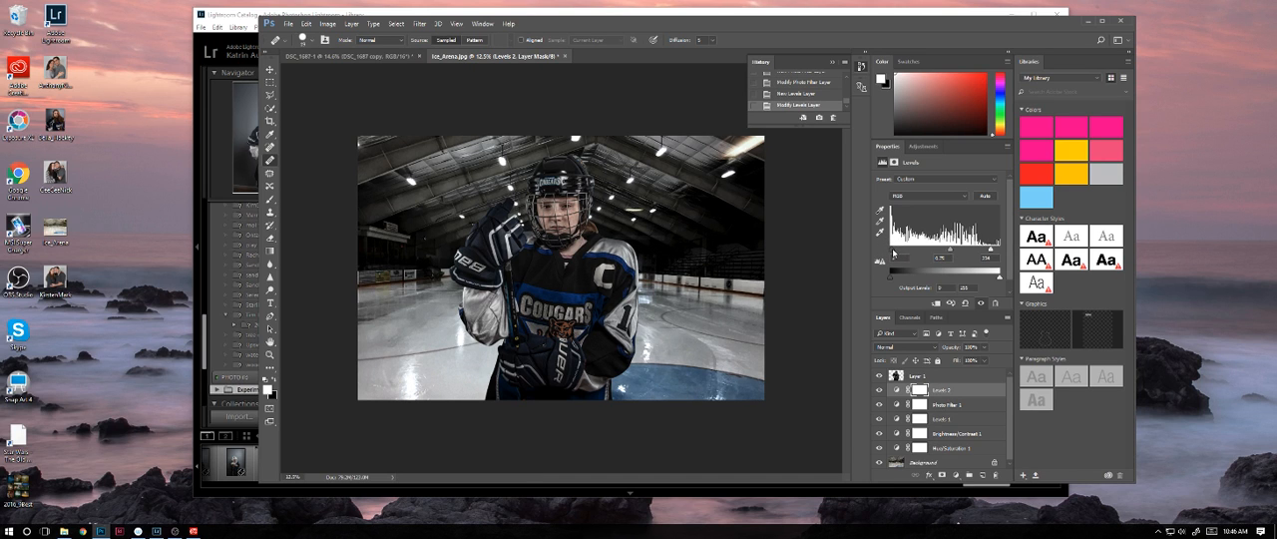
{"action": "left_click_drag", "start_coordinate": [893, 254], "coordinate": [907, 250]}
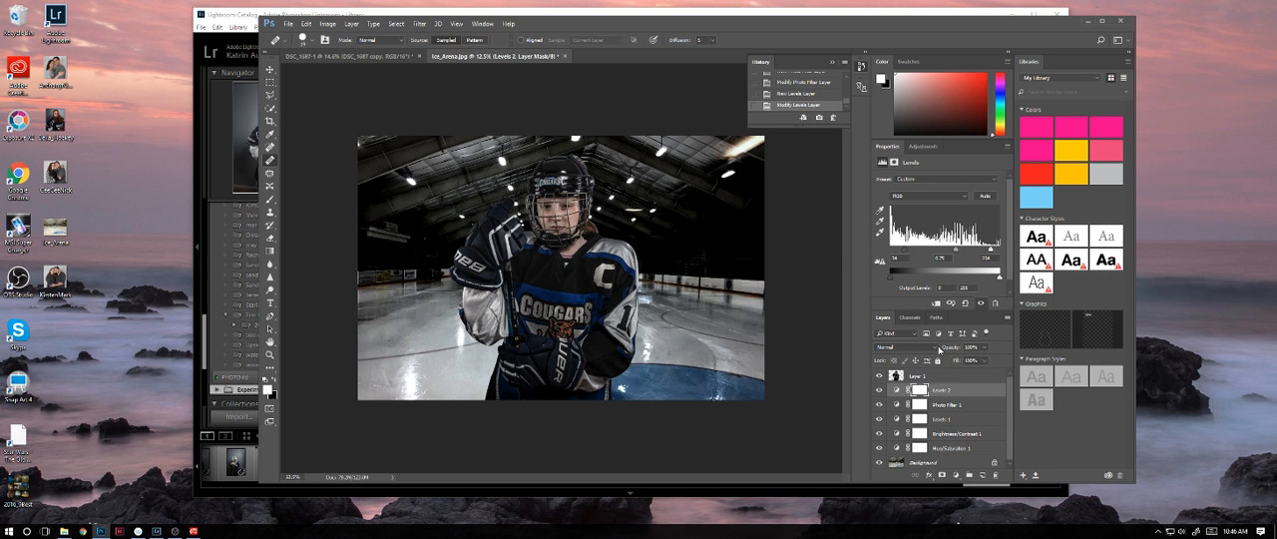
Step: Mask the second Levels layer with a radial gradient, black behind the player fading to white outward, and compare the image with and without it
{"action": "left_click", "coordinate": [919, 391]}
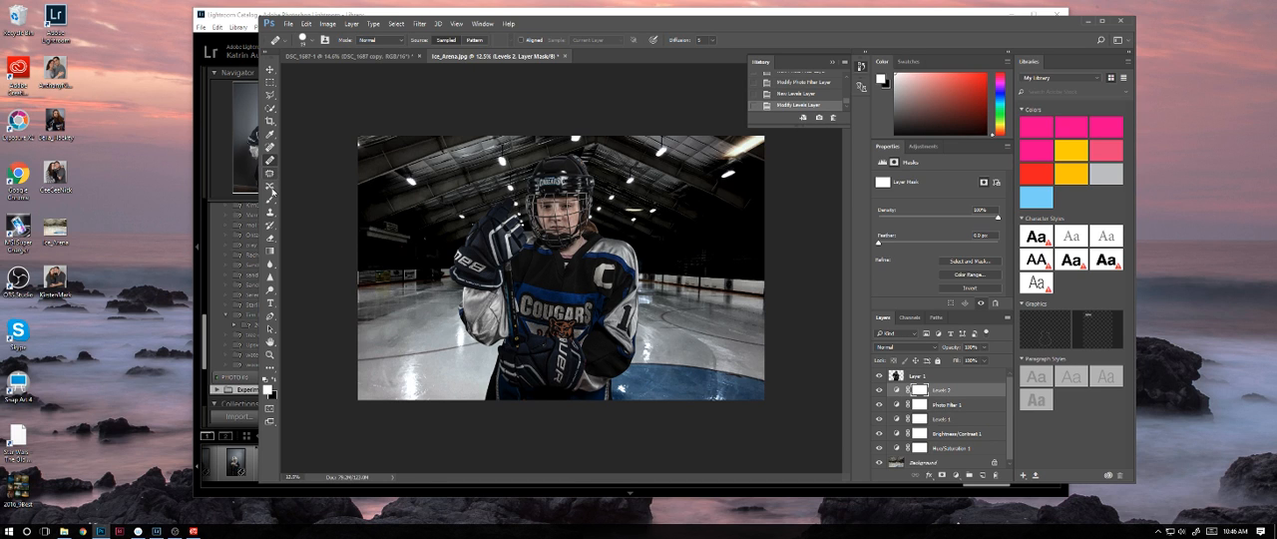
{"action": "left_click", "coordinate": [269, 251]}
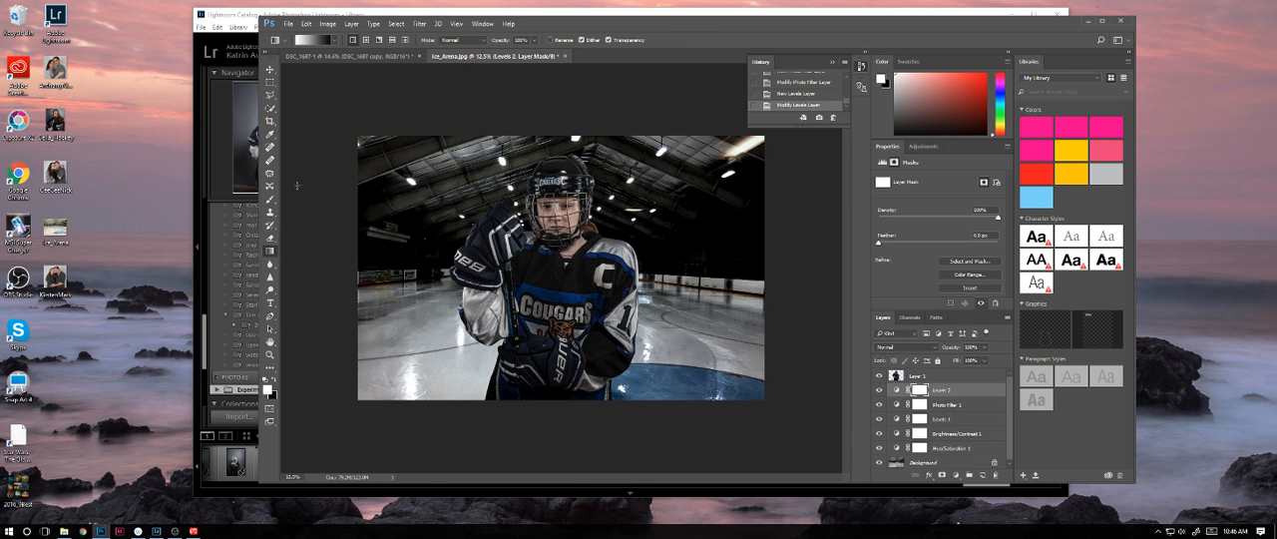
{"action": "left_click", "coordinate": [366, 40]}
{"action": "left_click_drag", "start_coordinate": [539, 262], "coordinate": [455, 206]}
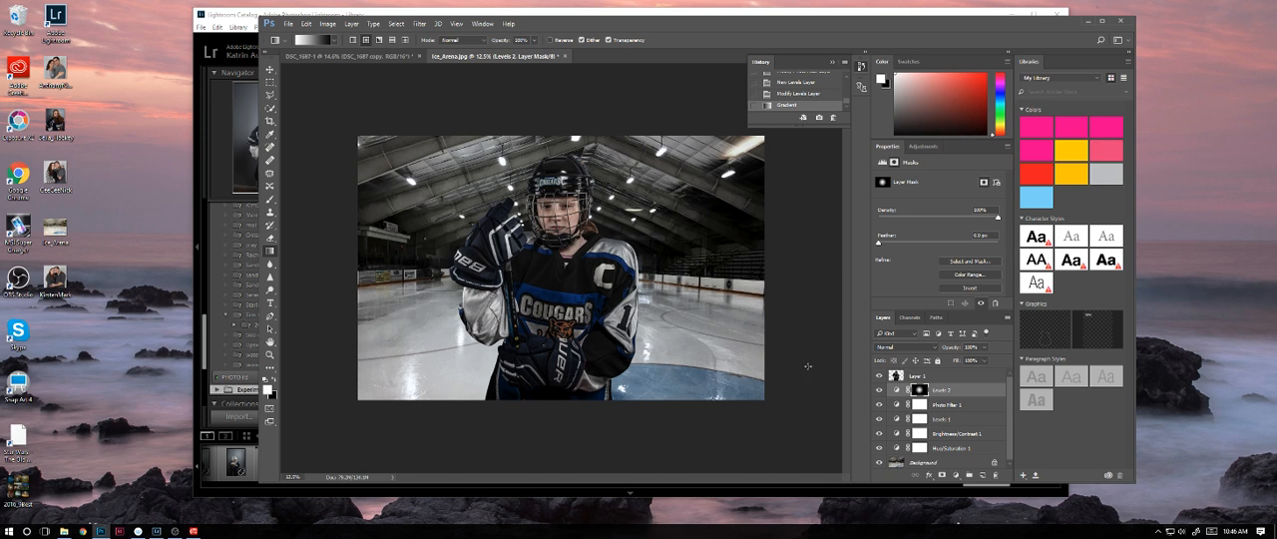
{"action": "key", "text": "ctrl+z"}
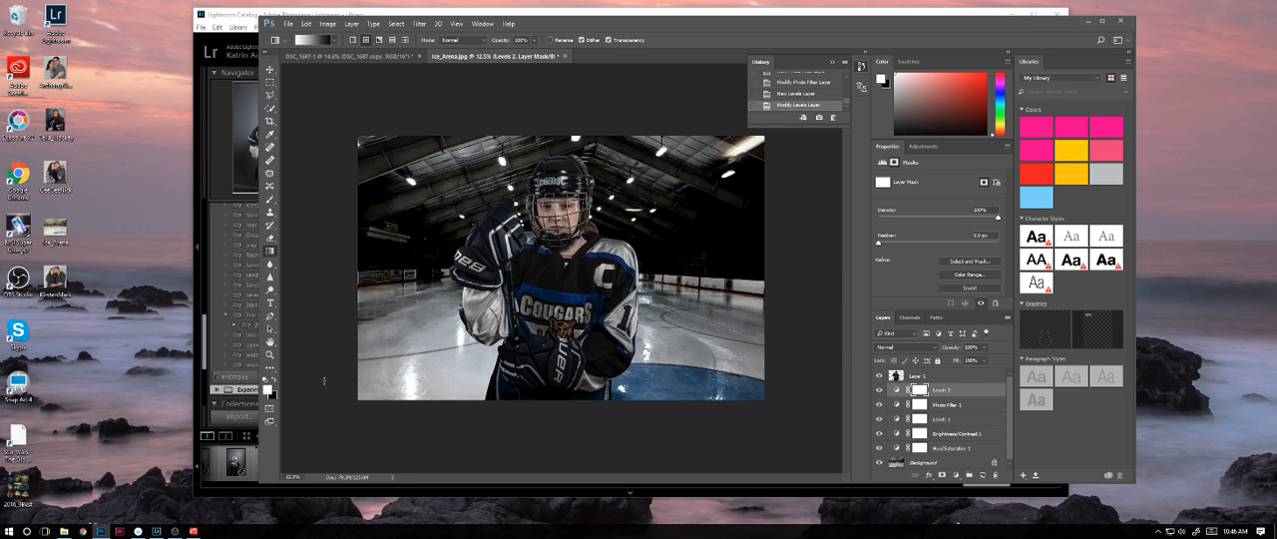
{"action": "left_click_drag", "start_coordinate": [564, 274], "coordinate": [455, 204]}
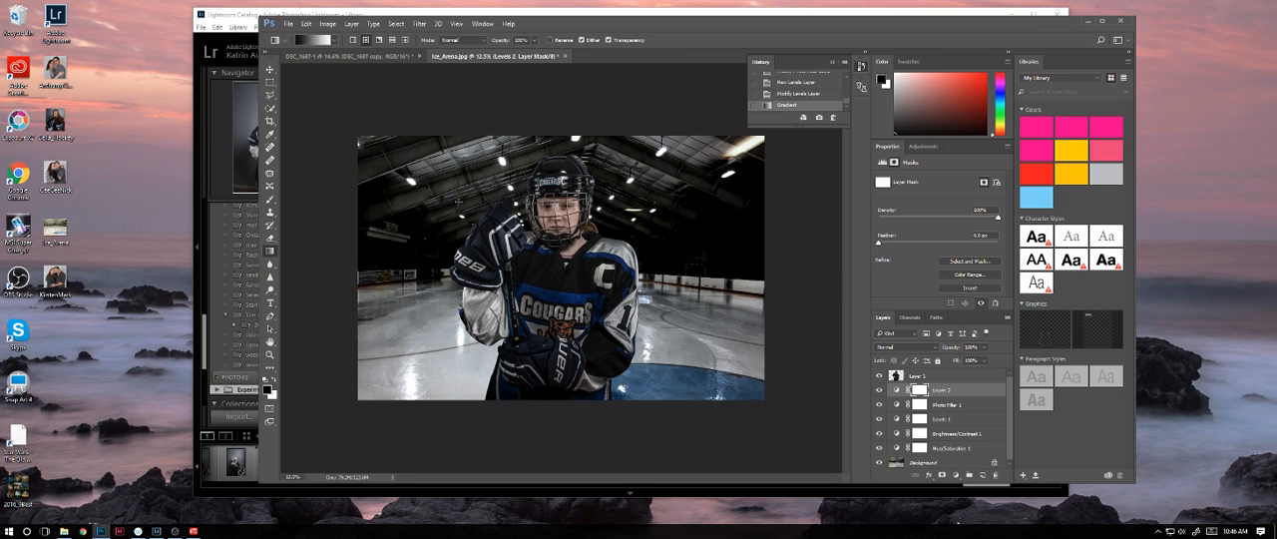
{"action": "left_click_drag", "start_coordinate": [554, 272], "coordinate": [678, 317]}
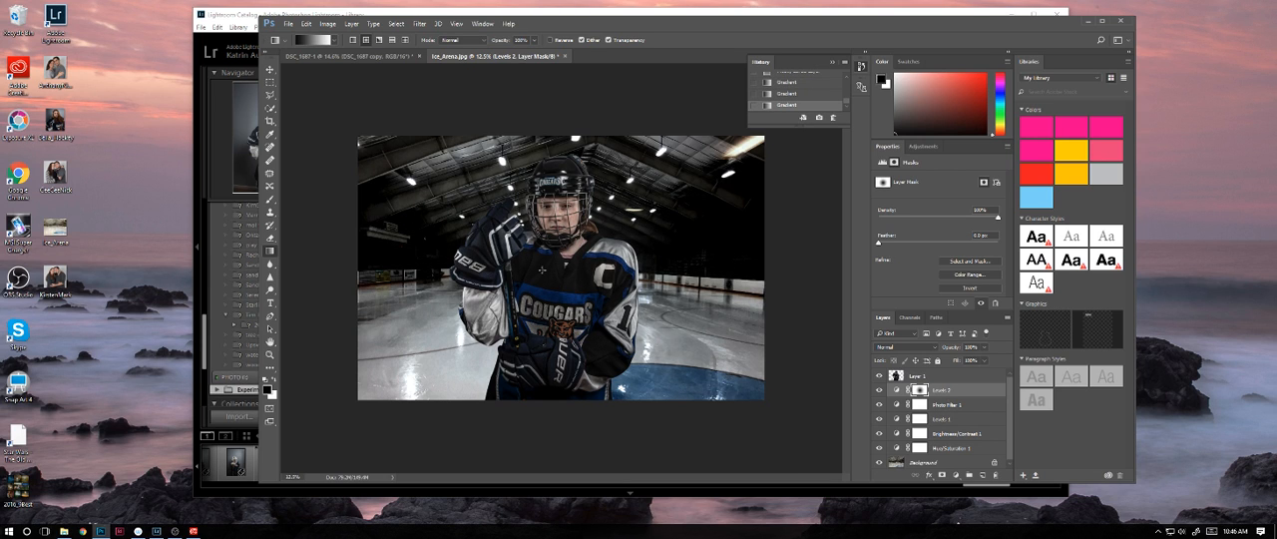
{"action": "left_click_drag", "start_coordinate": [577, 297], "coordinate": [397, 177]}
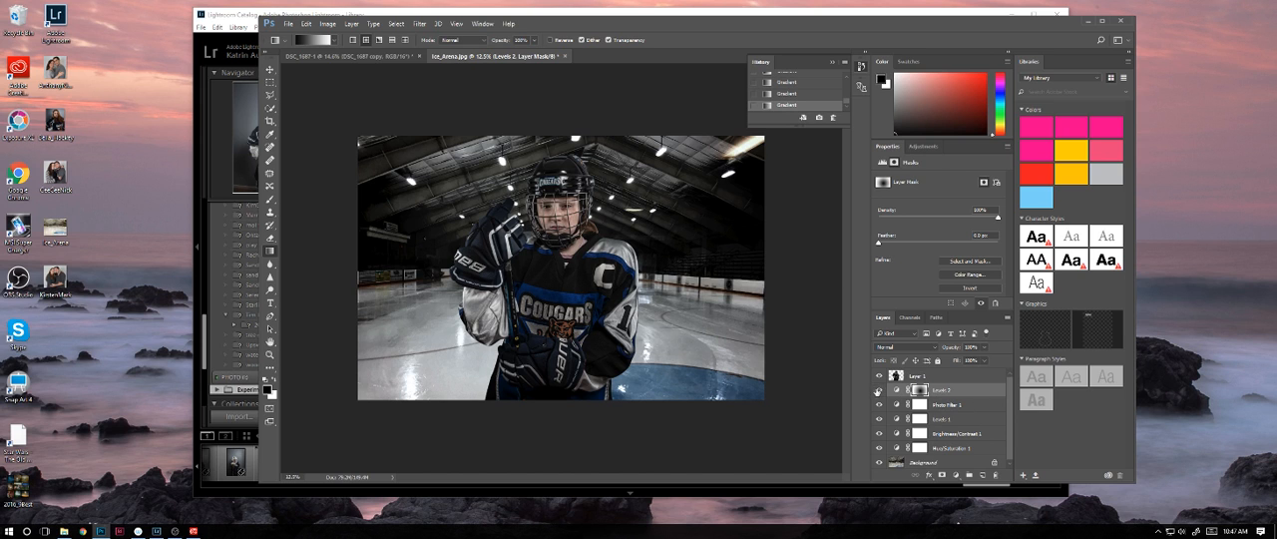
{"action": "left_click", "coordinate": [879, 390]}
{"action": "left_click", "coordinate": [879, 390]}
Step: Add a Levels adjustment layer directly above the hockey player's layer
{"action": "left_click", "coordinate": [963, 379]}
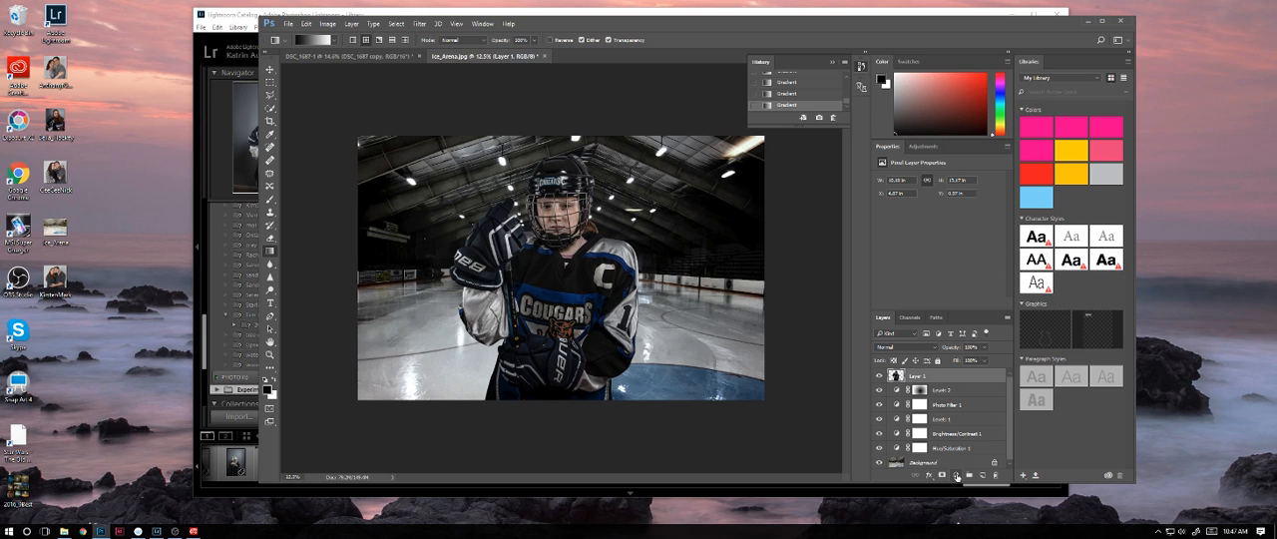
{"action": "left_click", "coordinate": [956, 476]}
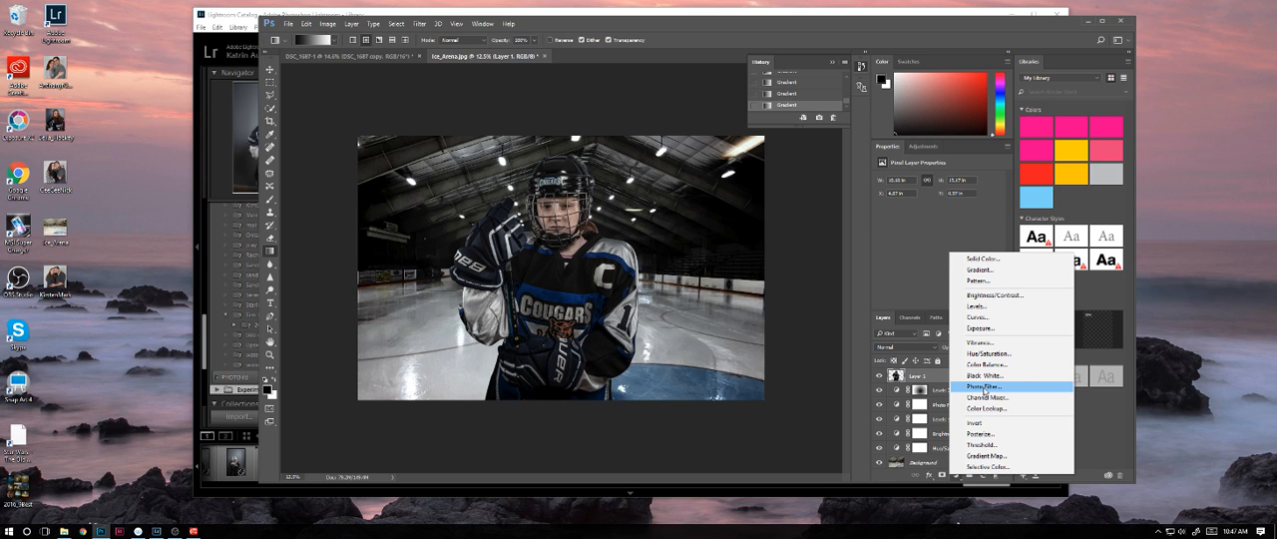
{"action": "left_click", "coordinate": [978, 306]}
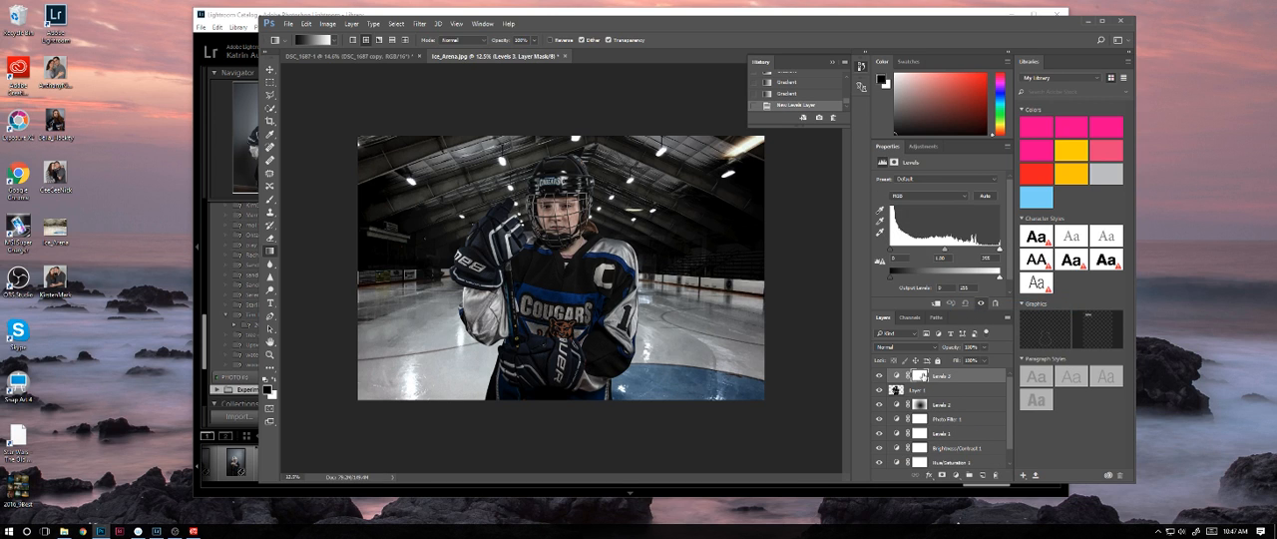